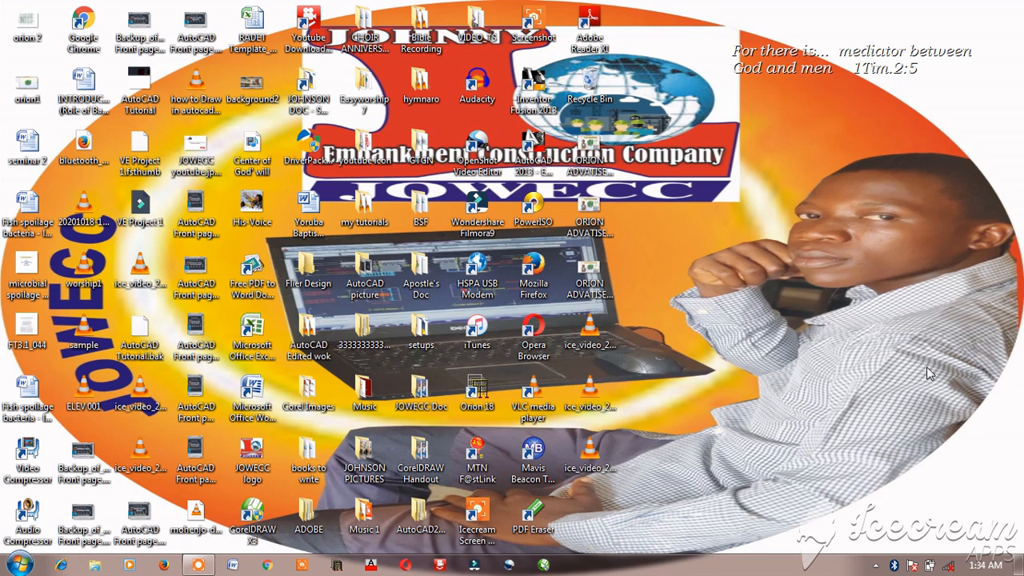
# Step: Launch Orion 18, dismiss the welcome window and create a new project with the code jowecc202
pyautogui.doubleClick(482, 392)
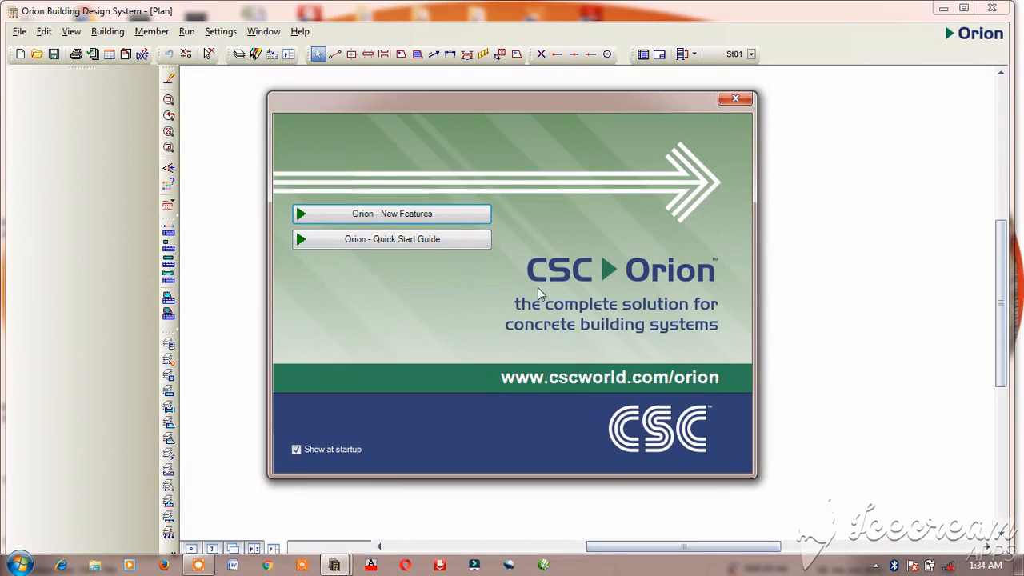
pyautogui.click(735, 98)
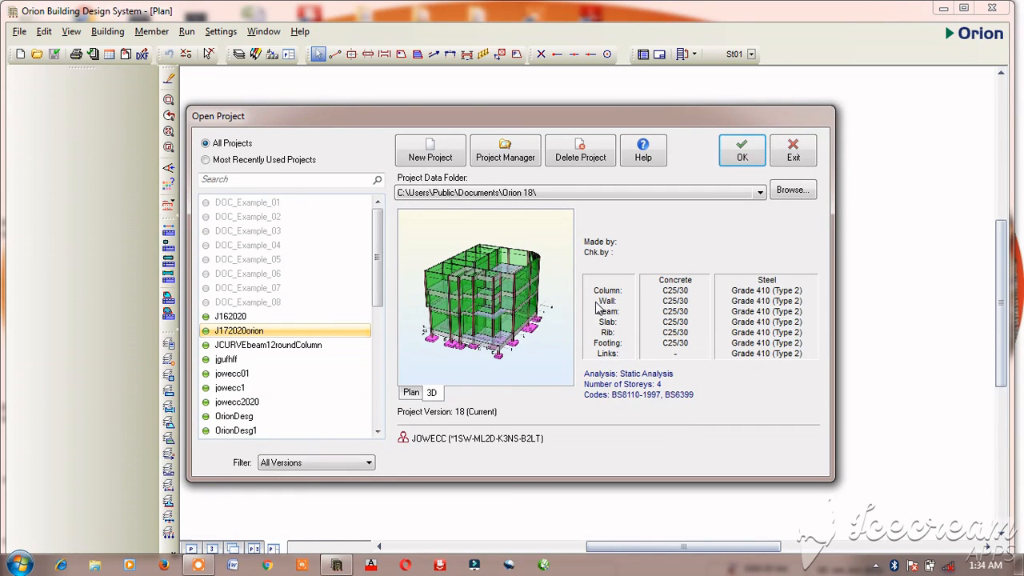
pyautogui.click(434, 159)
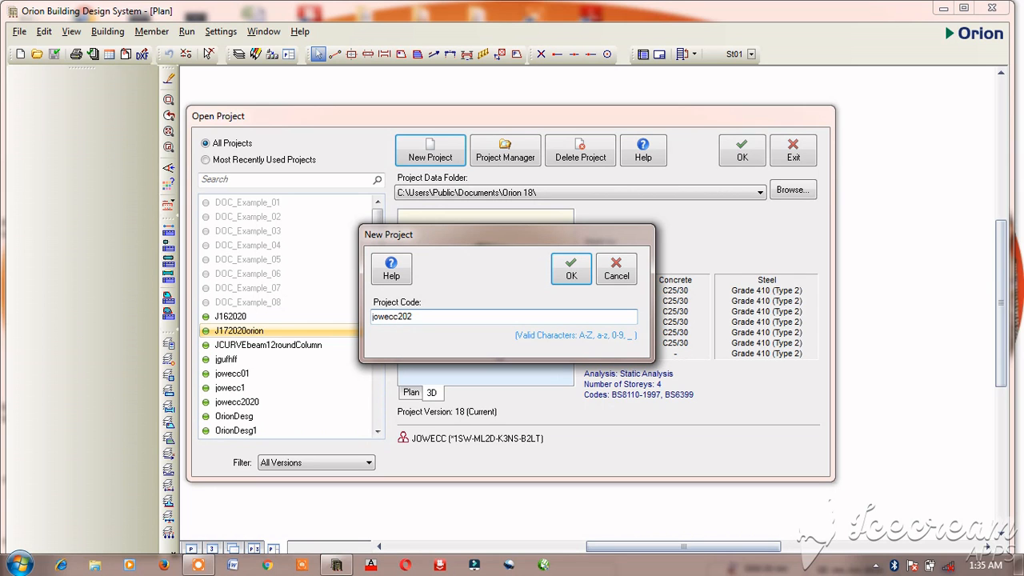
pyautogui.click(572, 264)
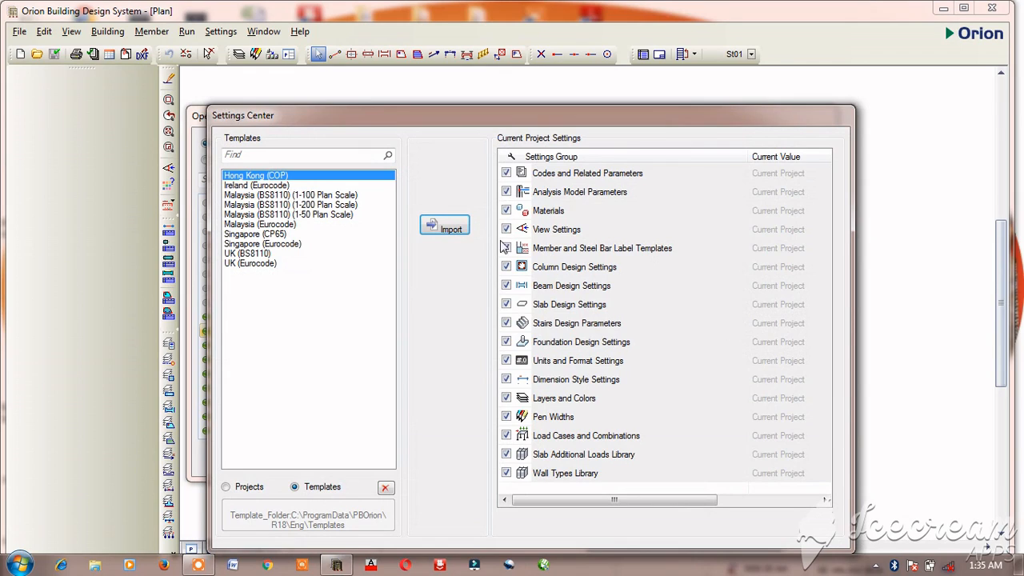
# Step: Import all project settings from the UK (BS8110) template and accept the A1 (840 x 594 mm) drawing sheet
pyautogui.click(264, 253)
pyautogui.click(458, 233)
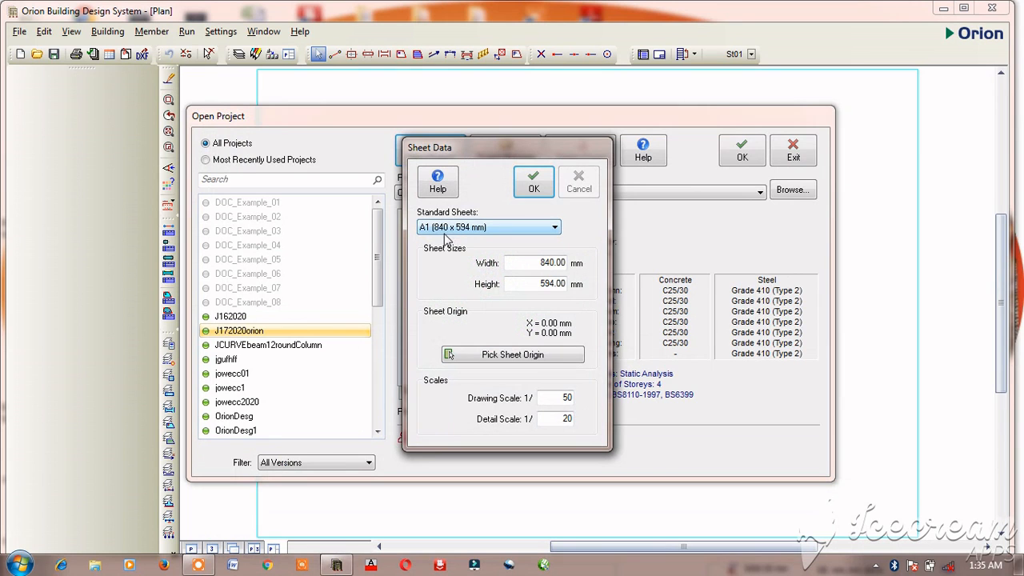
pyautogui.click(537, 189)
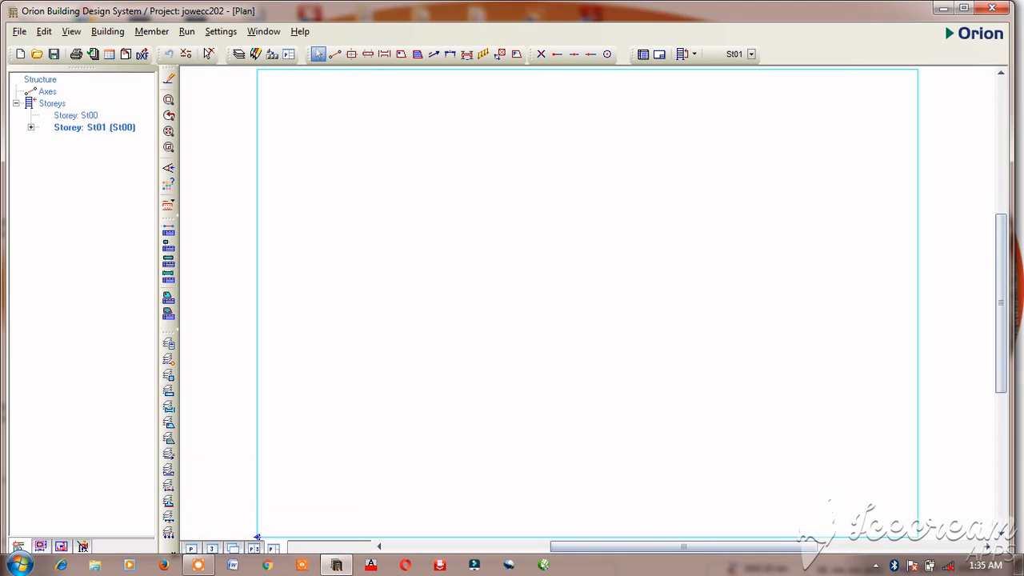
pyautogui.click(120, 35)
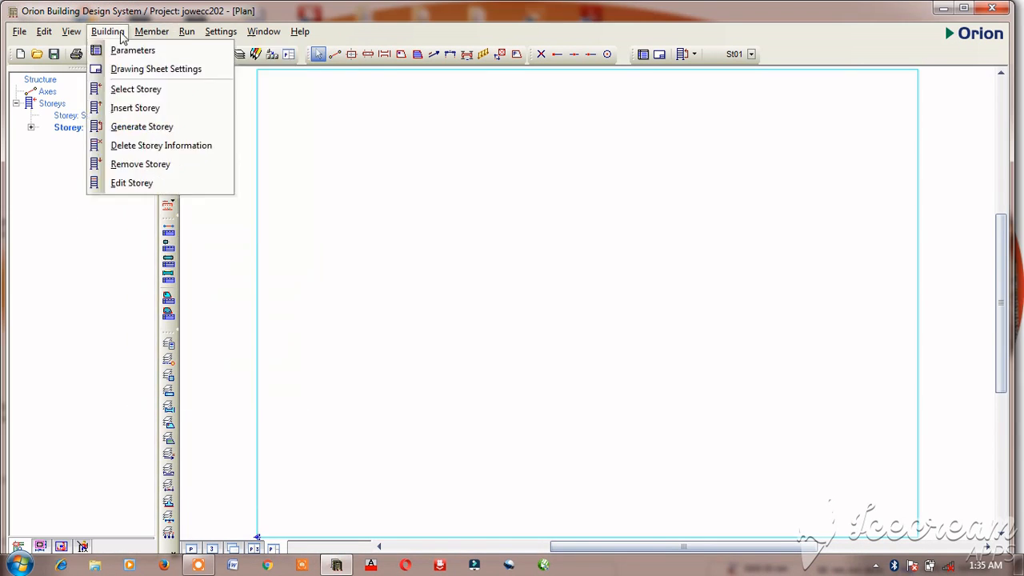
pyautogui.click(120, 32)
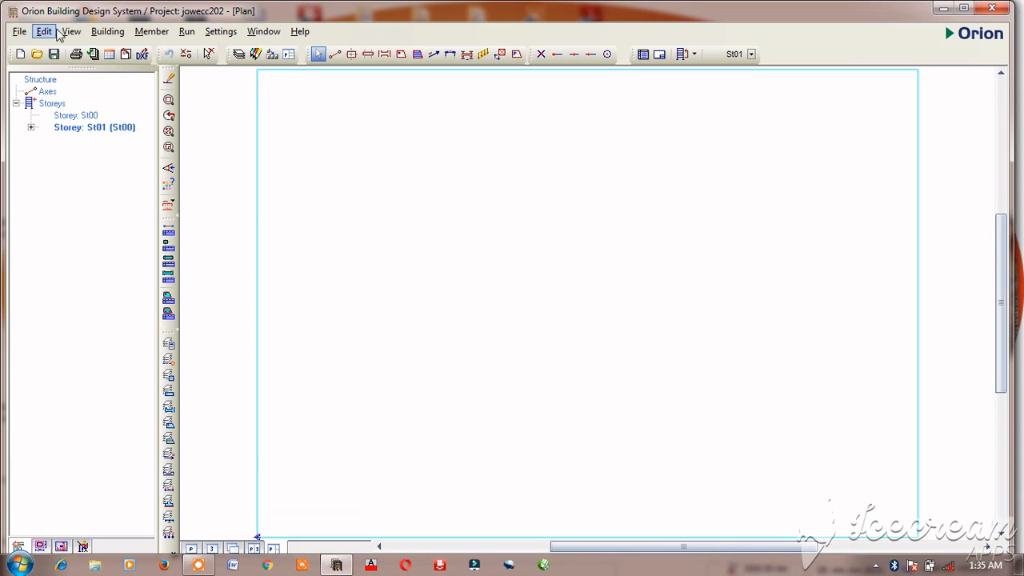
pyautogui.click(142, 35)
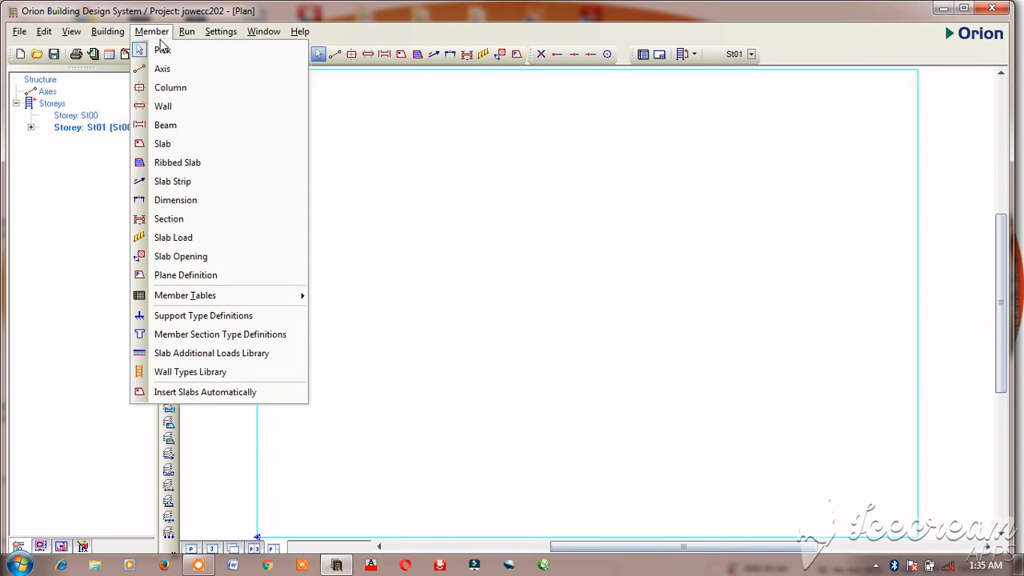
# Step: In the Building Analysis material settings, set the concrete grade to C25/30 and apply it to all member types
pyautogui.moveTo(189, 37)
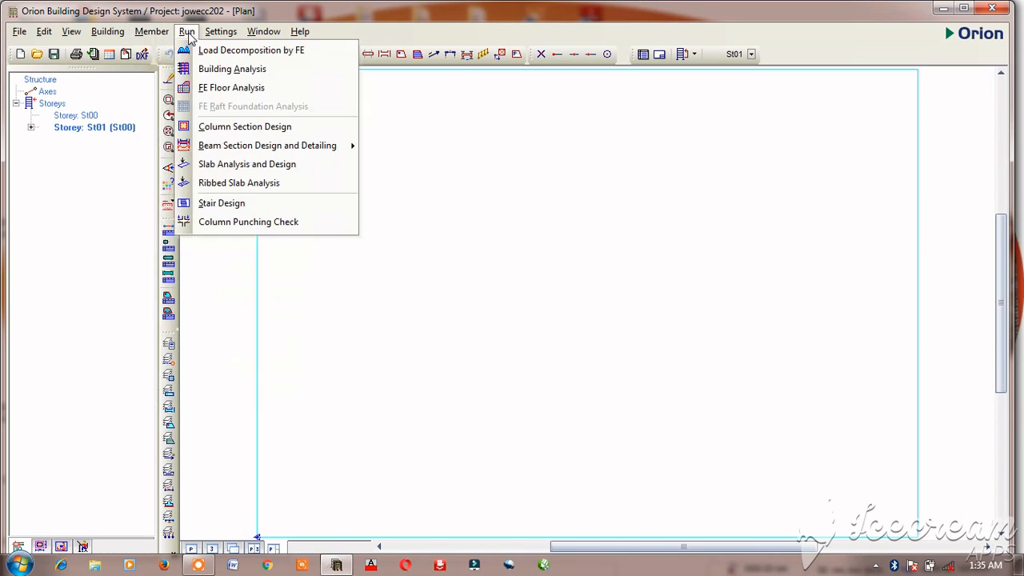
pyautogui.click(214, 71)
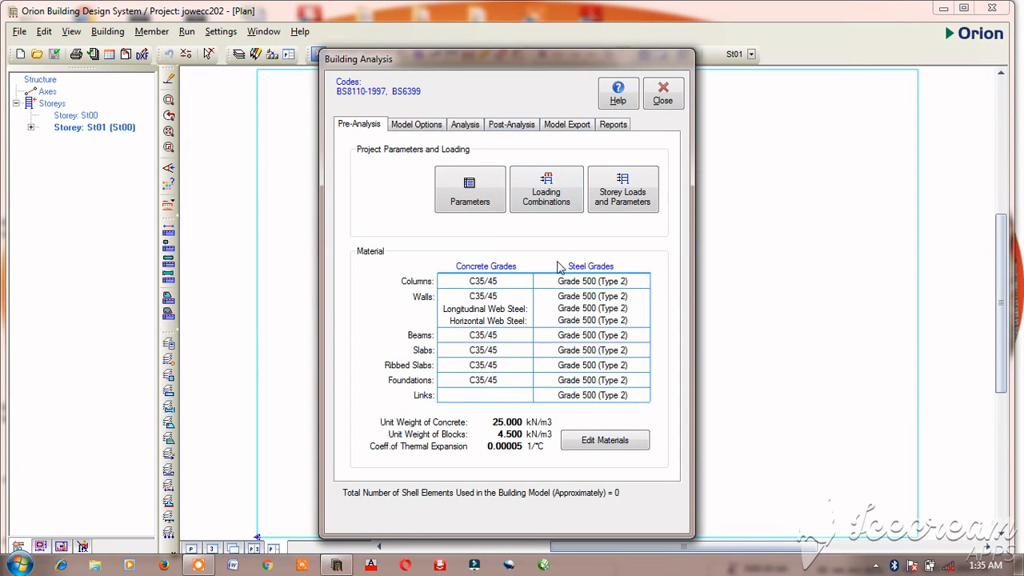
pyautogui.click(608, 443)
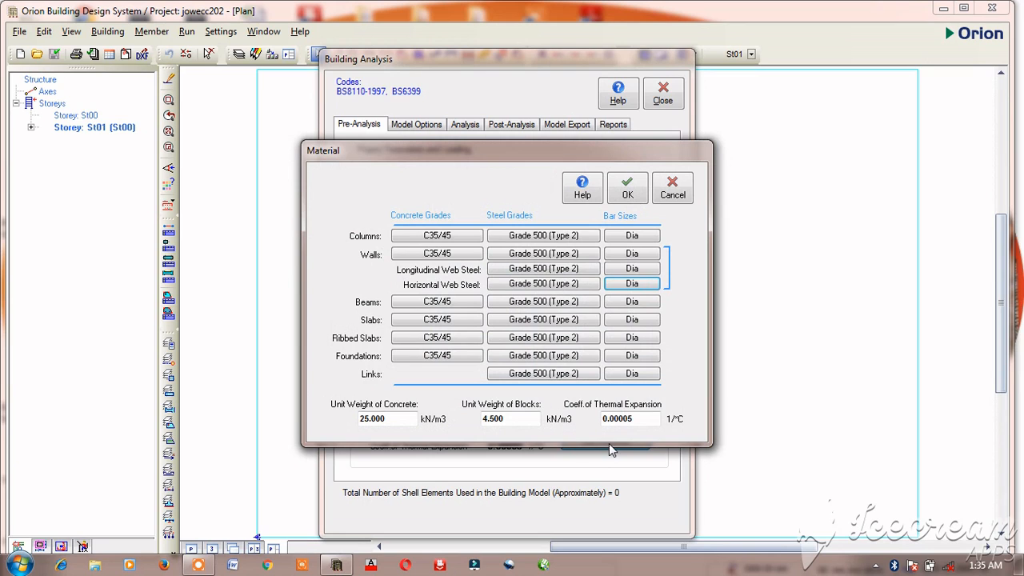
pyautogui.click(447, 238)
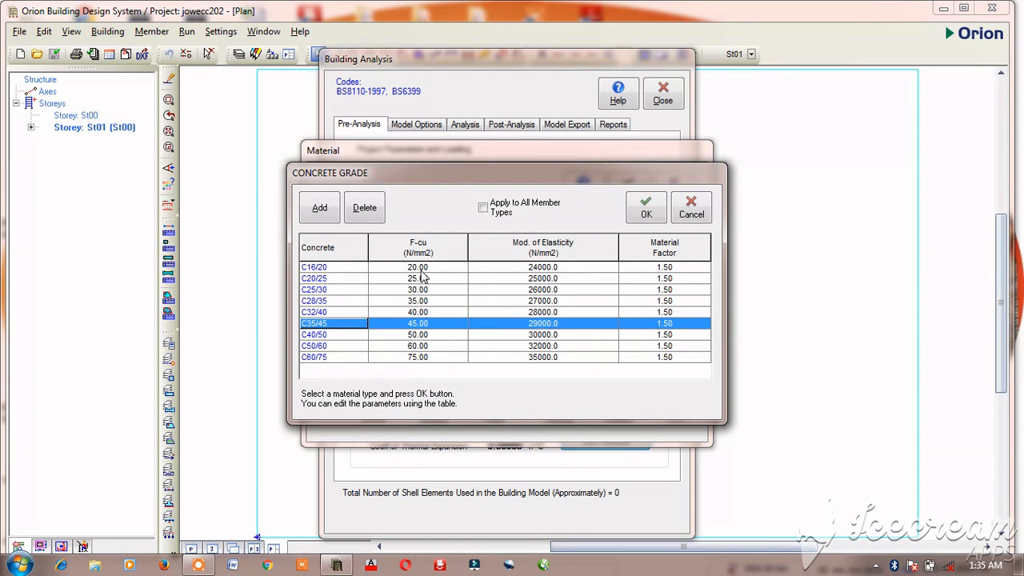
pyautogui.click(322, 291)
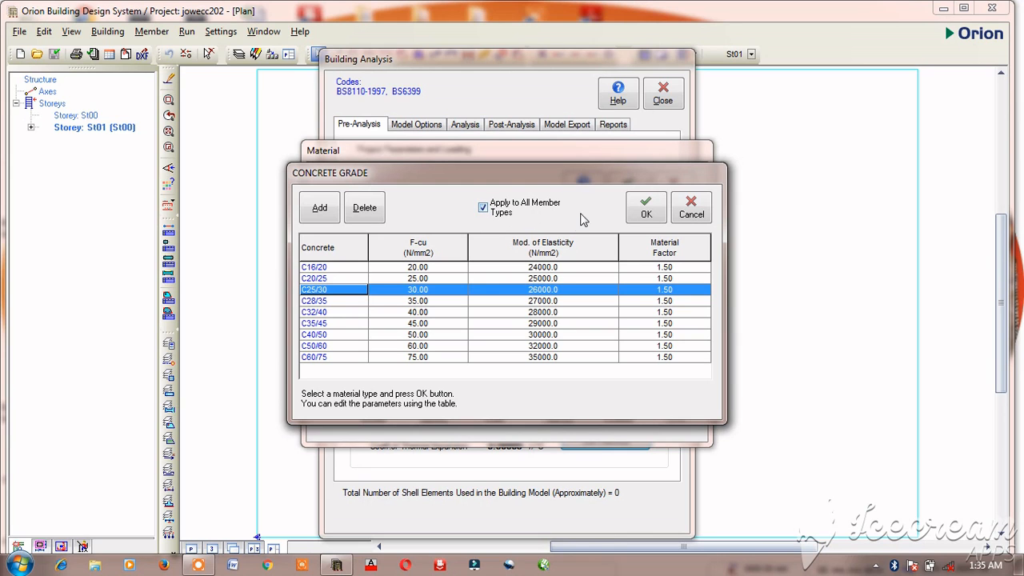
pyautogui.click(658, 216)
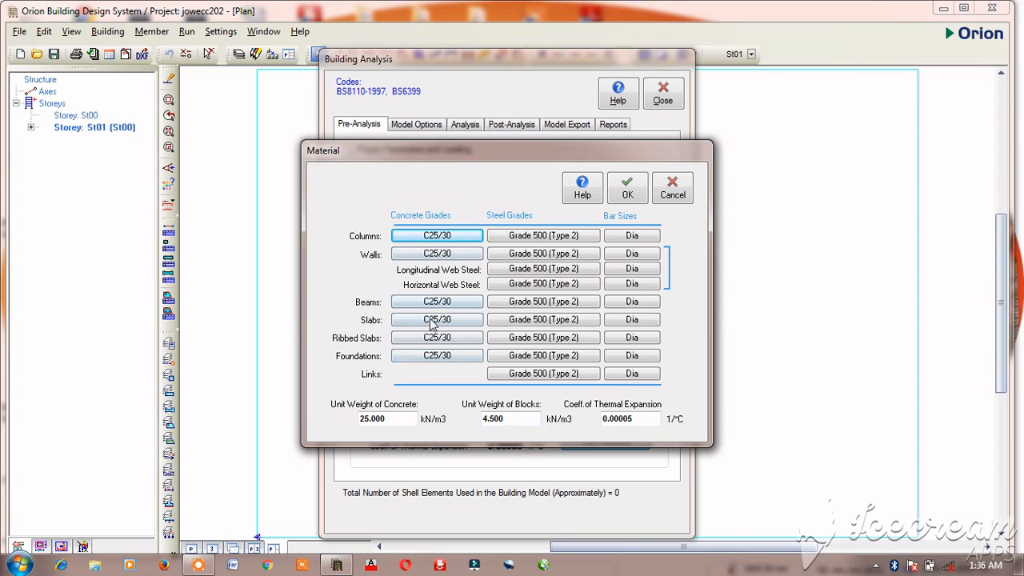
# Step: Set the steel grade to Grade 410 (Type 2) and apply it to all member types
pyautogui.click(541, 239)
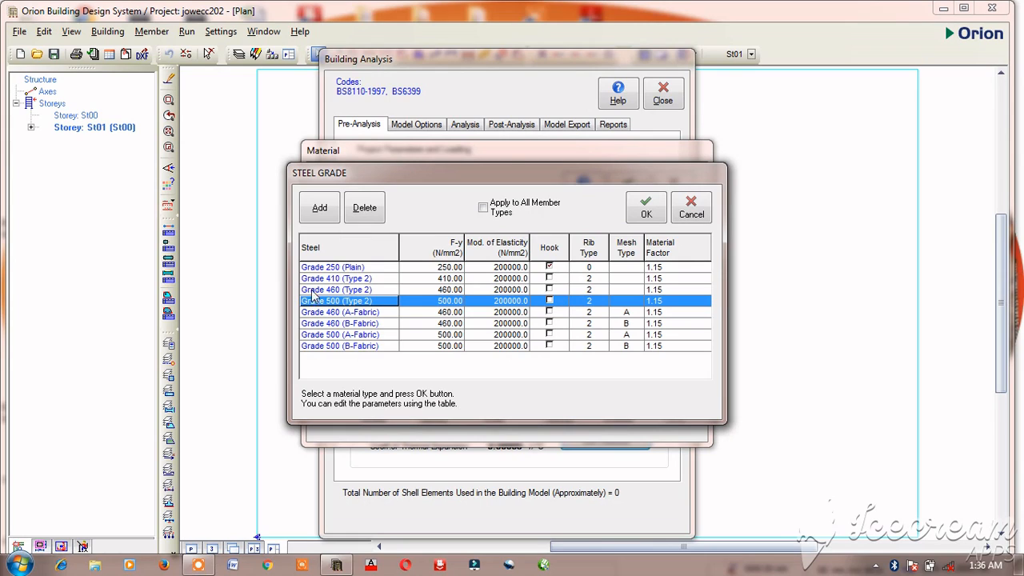
pyautogui.click(336, 279)
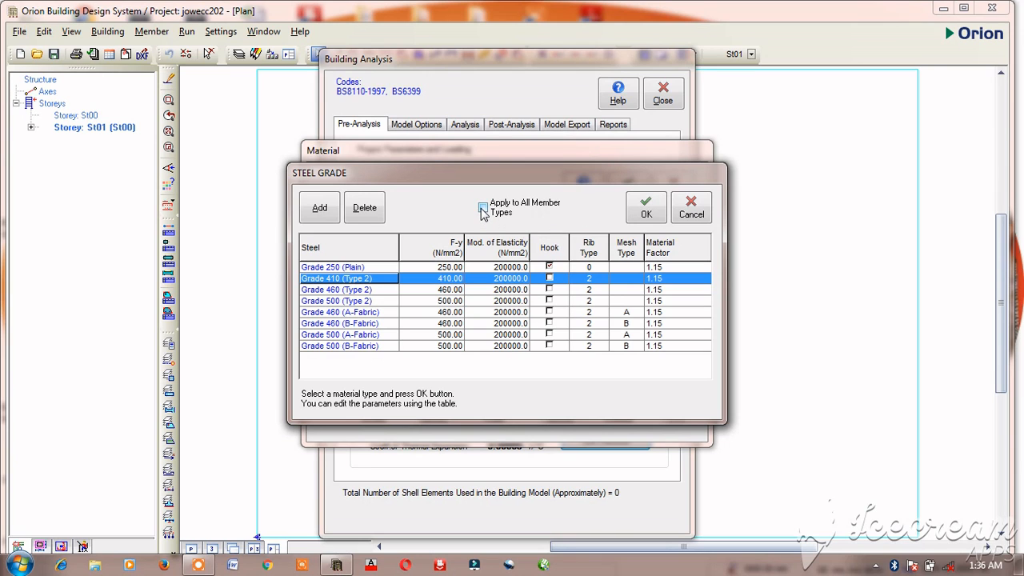
pyautogui.click(484, 209)
pyautogui.click(644, 210)
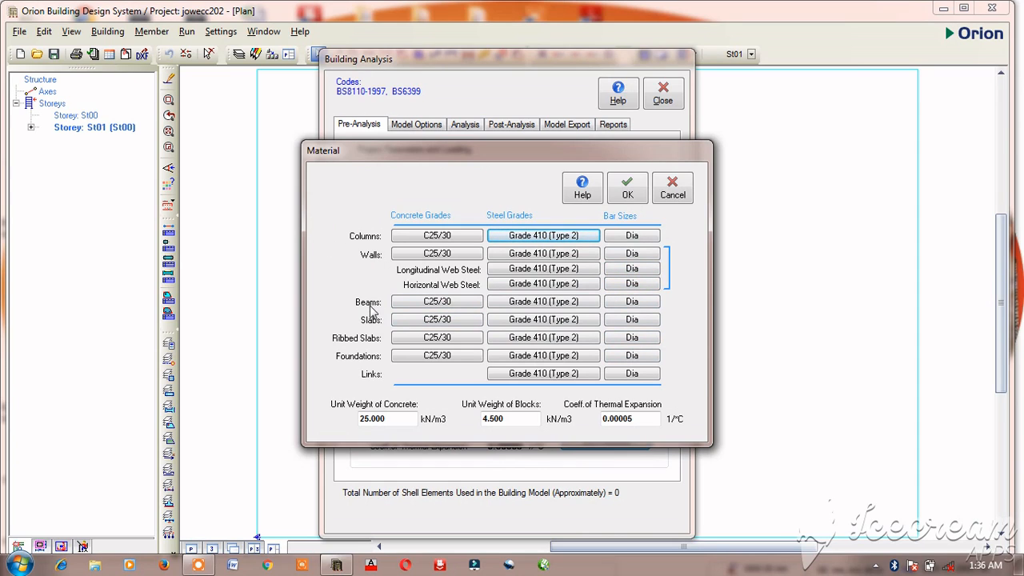
# Step: Exclude bars Y10, Y13, Y25 and Y32 from the column bar sizes, keeping Y16 and Y20 in use
pyautogui.click(626, 239)
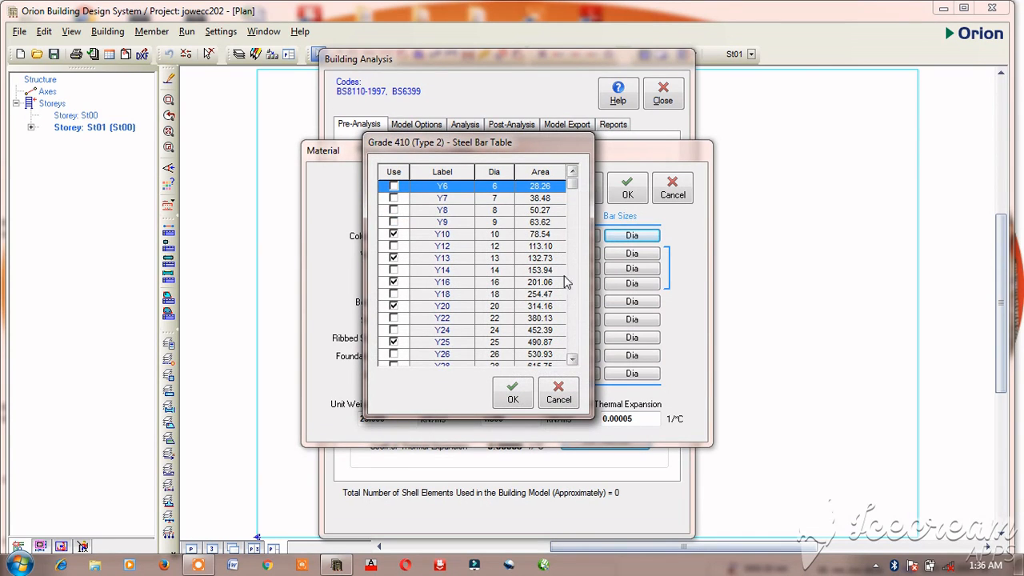
pyautogui.click(393, 281)
pyautogui.click(393, 234)
pyautogui.click(393, 234)
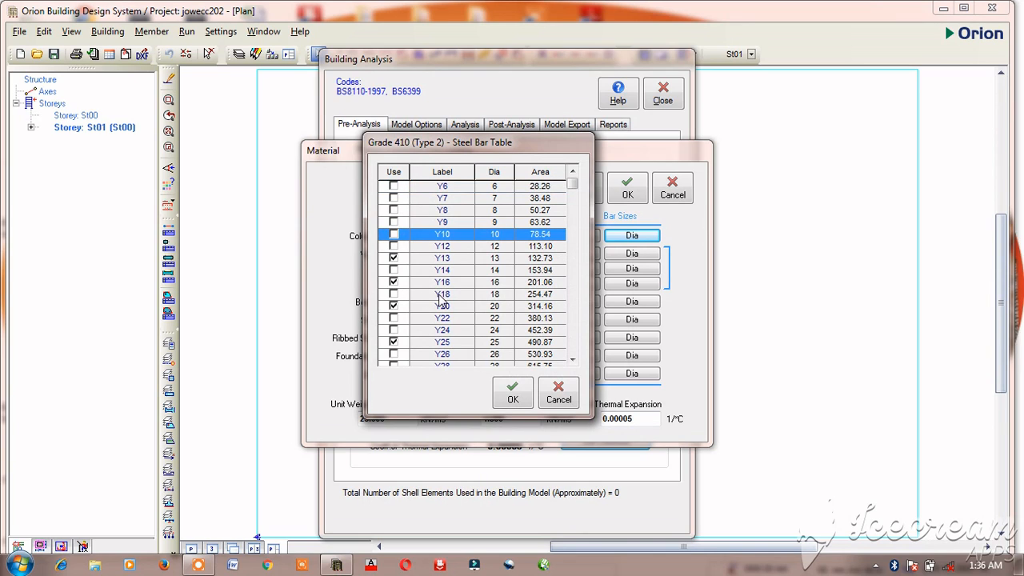
pyautogui.click(393, 258)
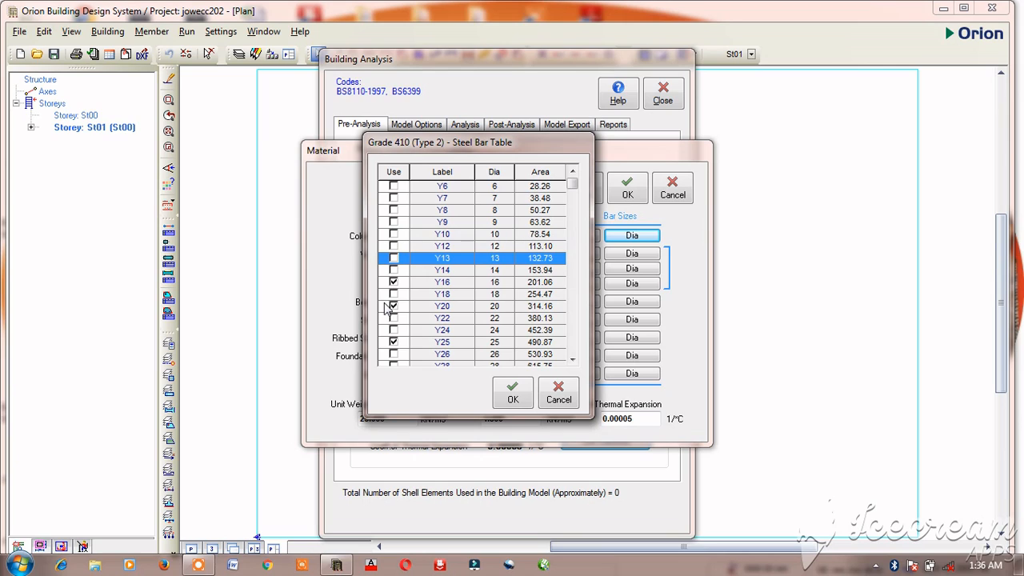
pyautogui.click(393, 342)
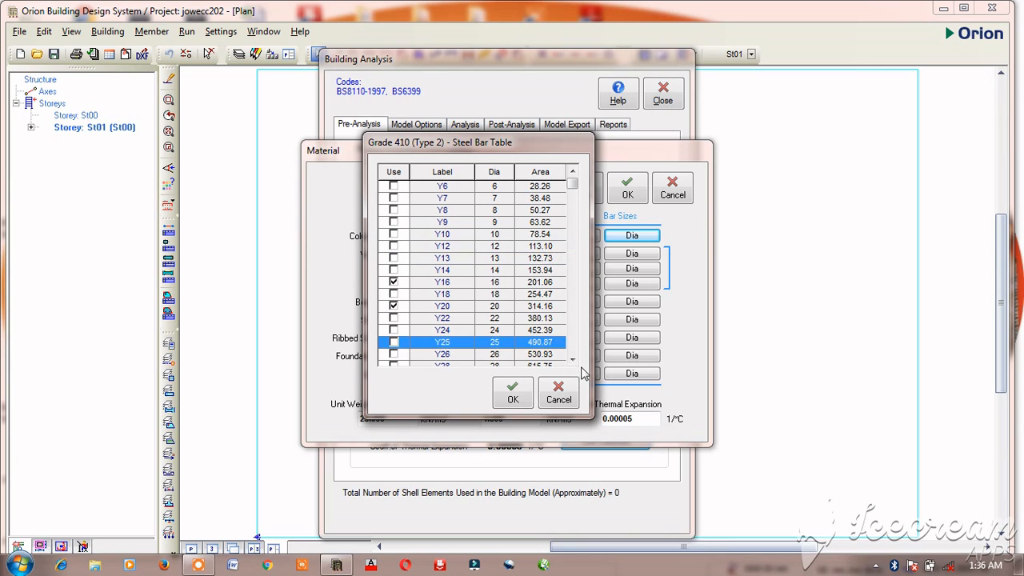
pyautogui.click(572, 360)
pyautogui.click(572, 361)
pyautogui.click(572, 360)
pyautogui.click(572, 360)
pyautogui.click(564, 355)
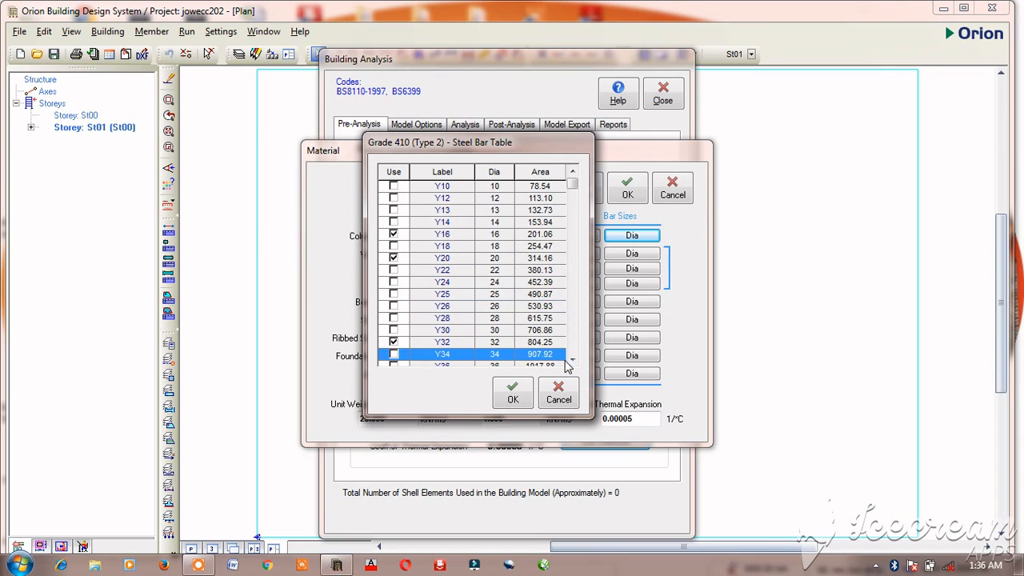
pyautogui.click(393, 342)
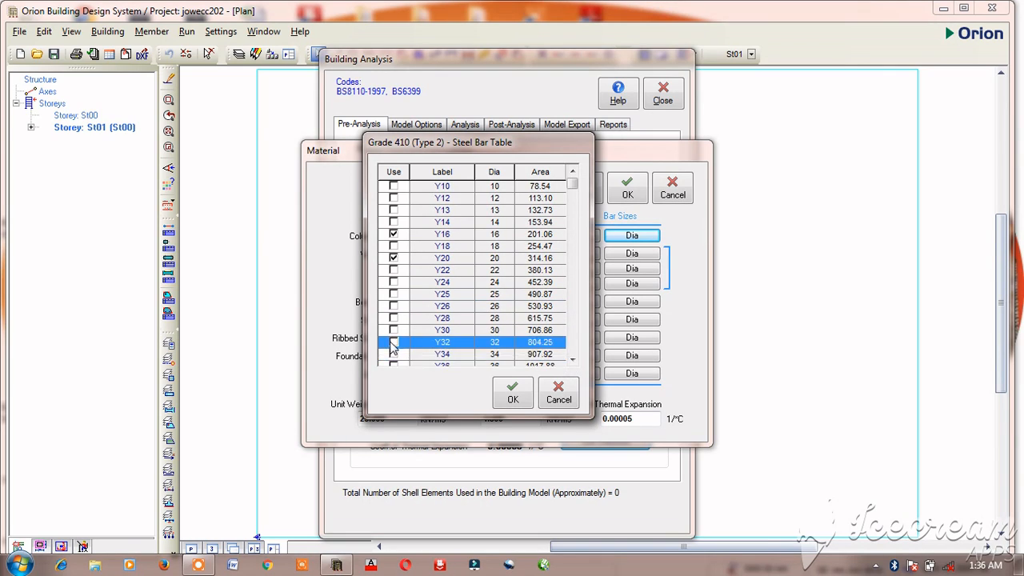
pyautogui.click(572, 360)
pyautogui.click(572, 361)
pyautogui.click(572, 361)
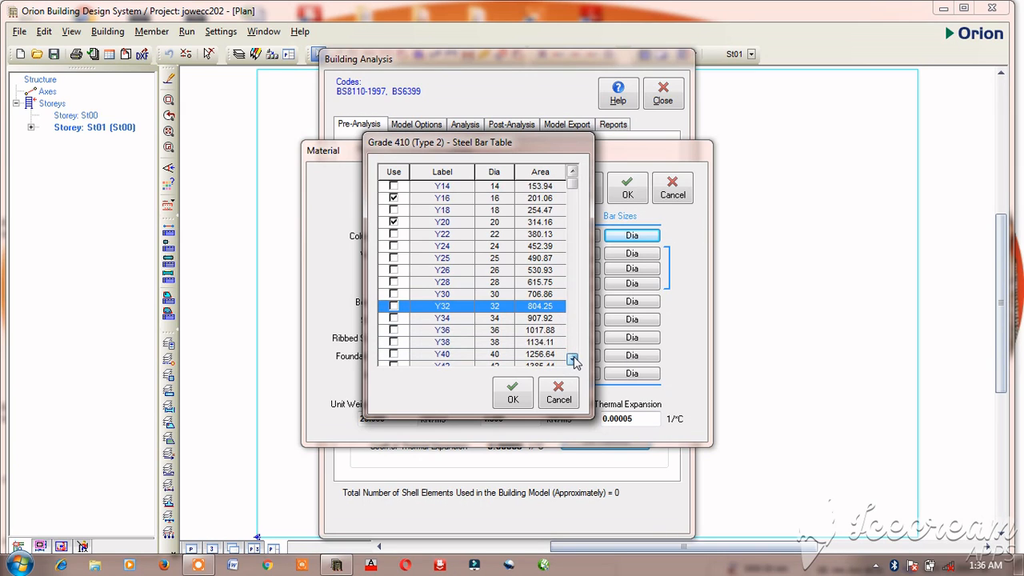
pyautogui.click(572, 360)
pyautogui.click(518, 394)
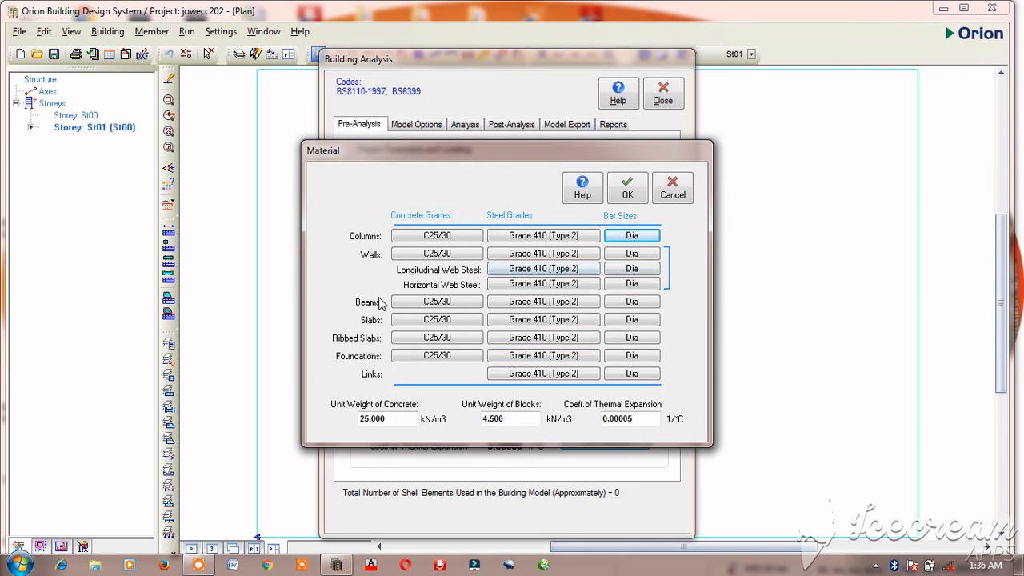
# Step: Exclude bars Y10 and Y13 from the beam bar sizes and accept the bar table
pyautogui.click(631, 305)
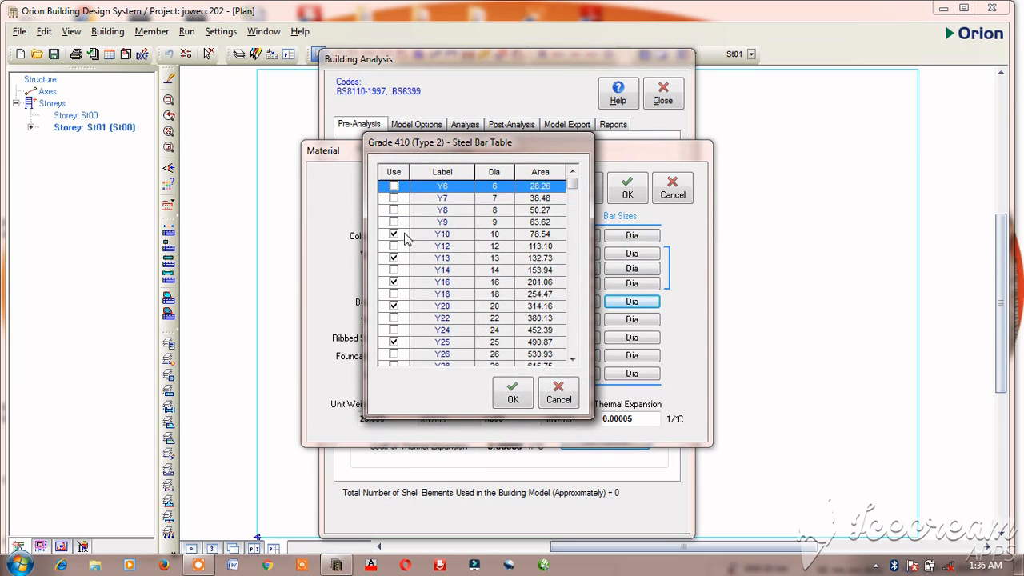
pyautogui.click(393, 234)
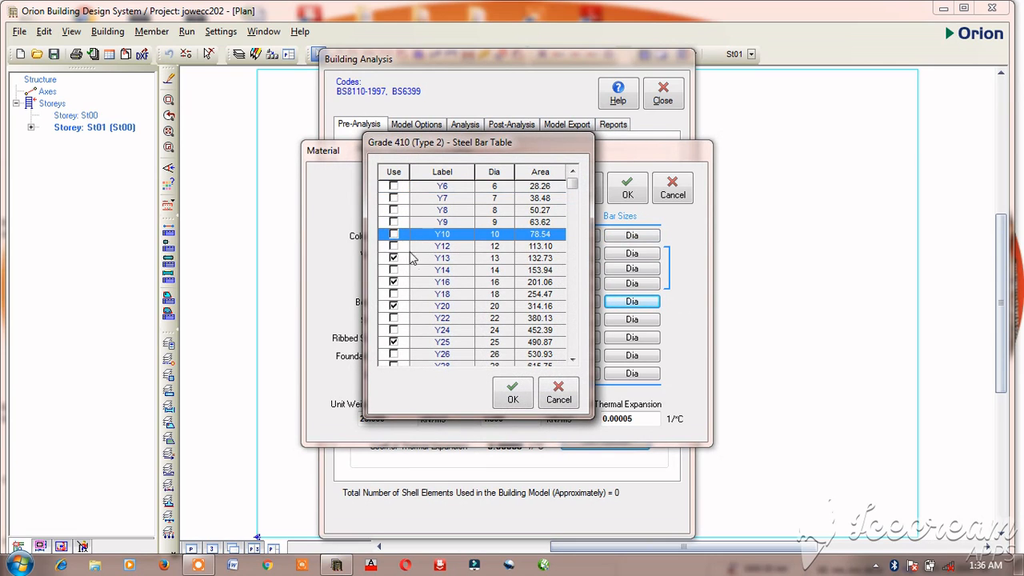
pyautogui.click(393, 258)
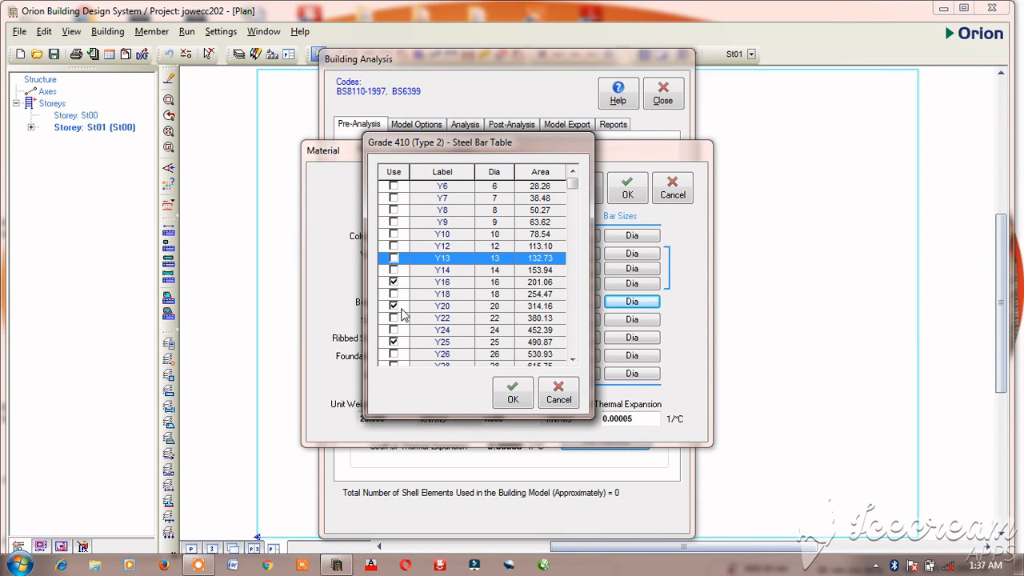
pyautogui.click(573, 360)
pyautogui.click(573, 361)
pyautogui.click(573, 360)
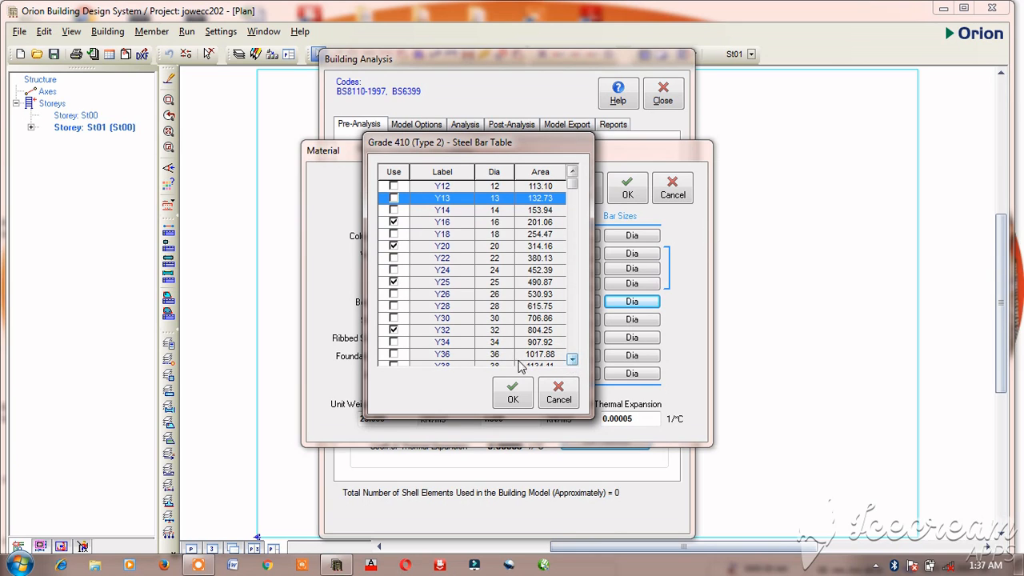
pyautogui.click(512, 392)
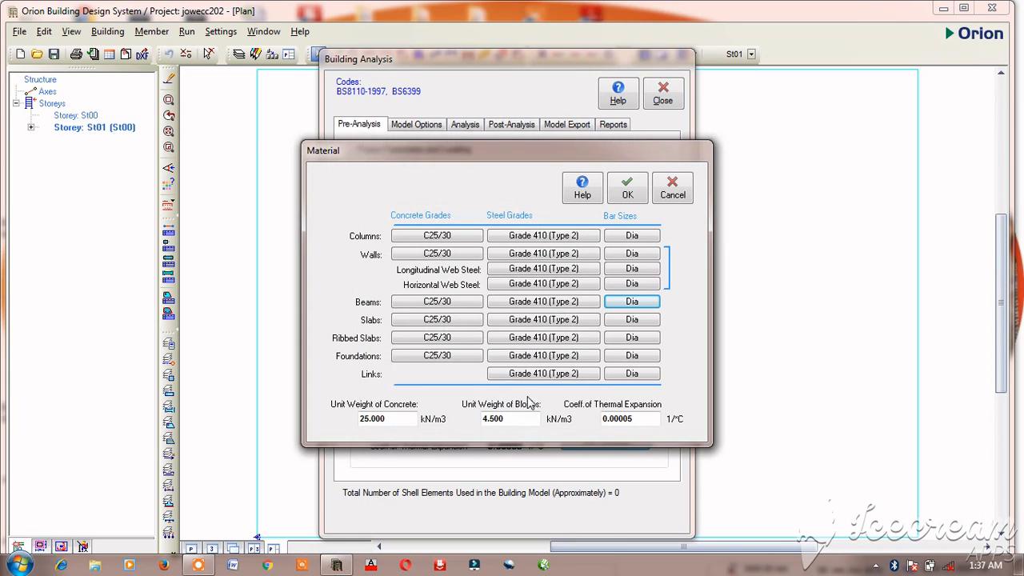
# Step: In the slab bar sizes, enable Y12 and exclude Y8, Y13, Y16, Y20 and Y25, keeping Y10 in use
pyautogui.click(633, 323)
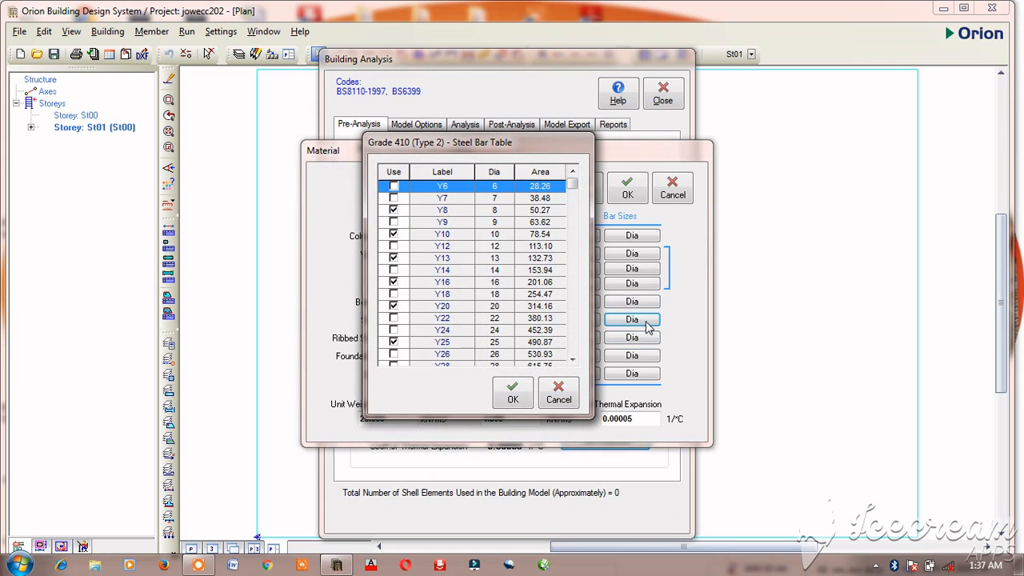
pyautogui.click(393, 211)
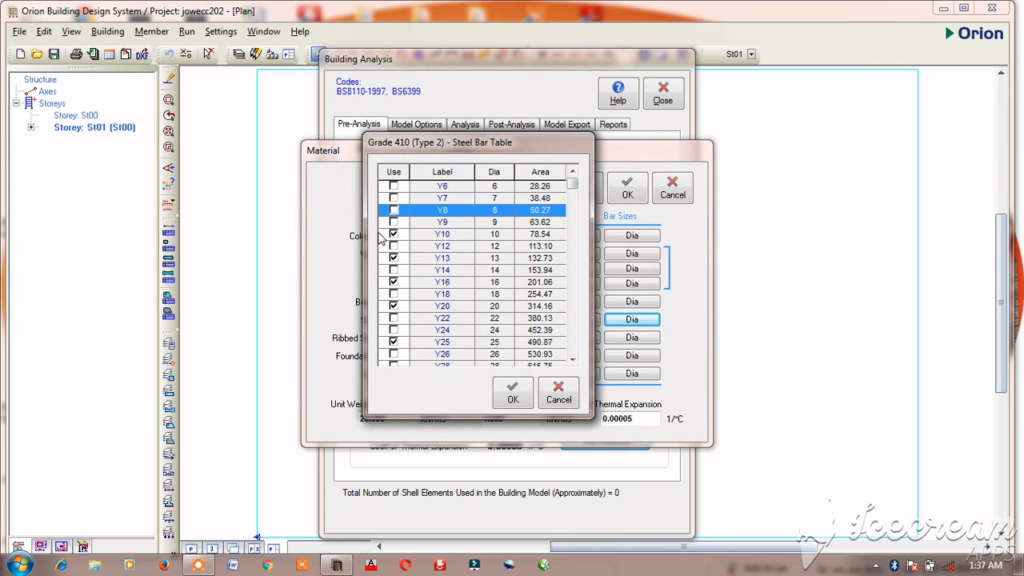
pyautogui.click(392, 247)
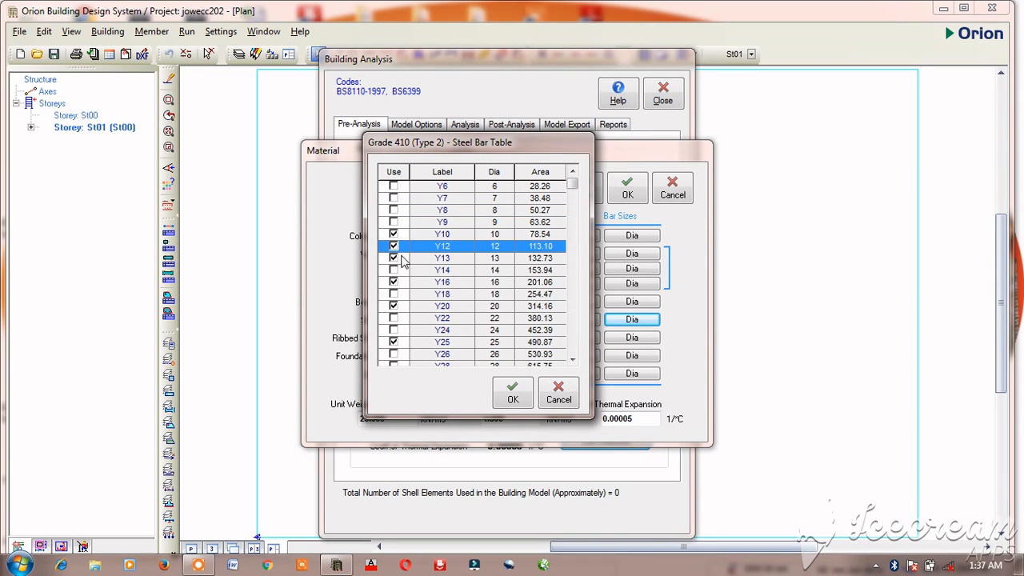
pyautogui.click(393, 258)
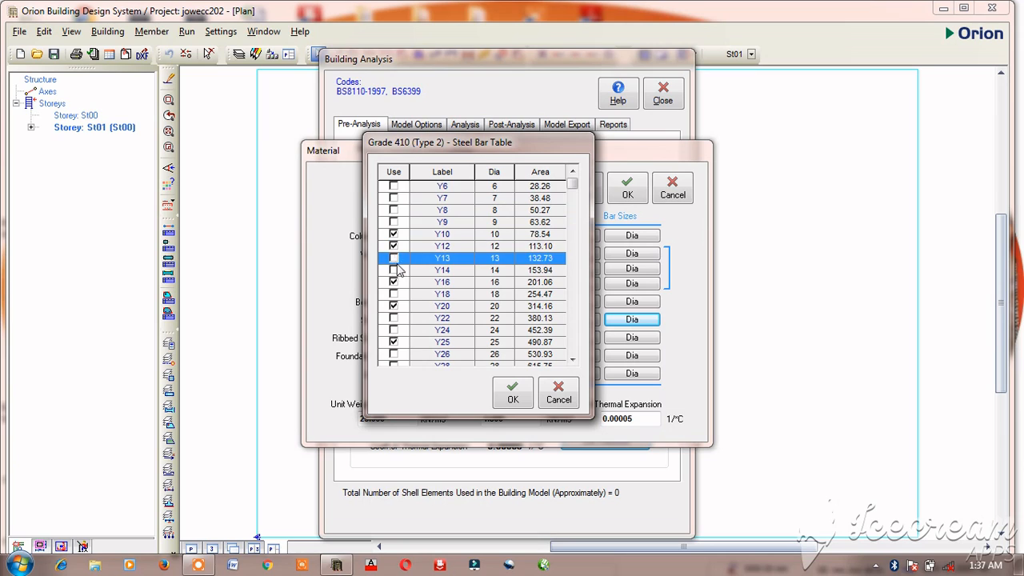
pyautogui.click(393, 283)
pyautogui.click(393, 306)
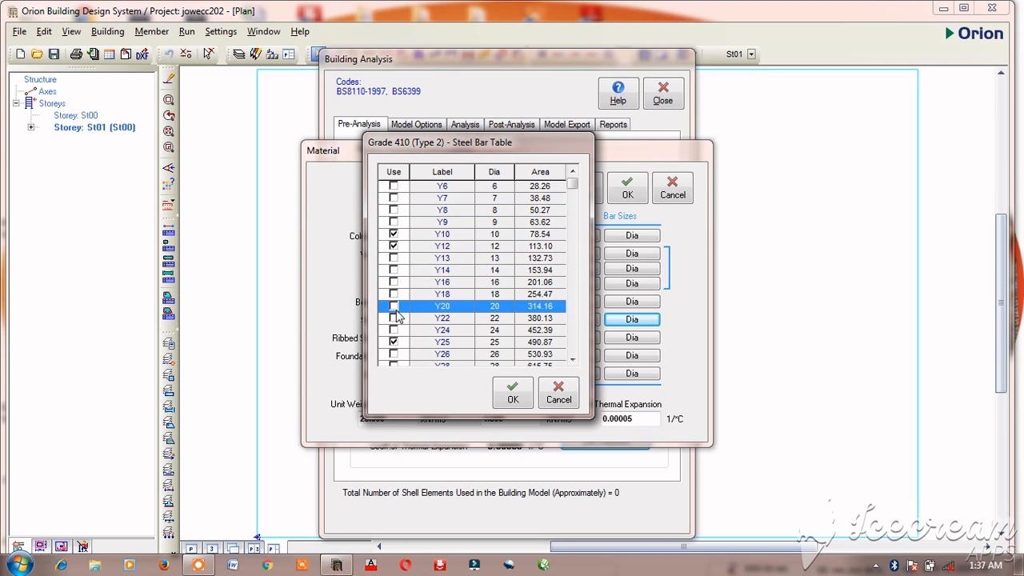
pyautogui.click(393, 342)
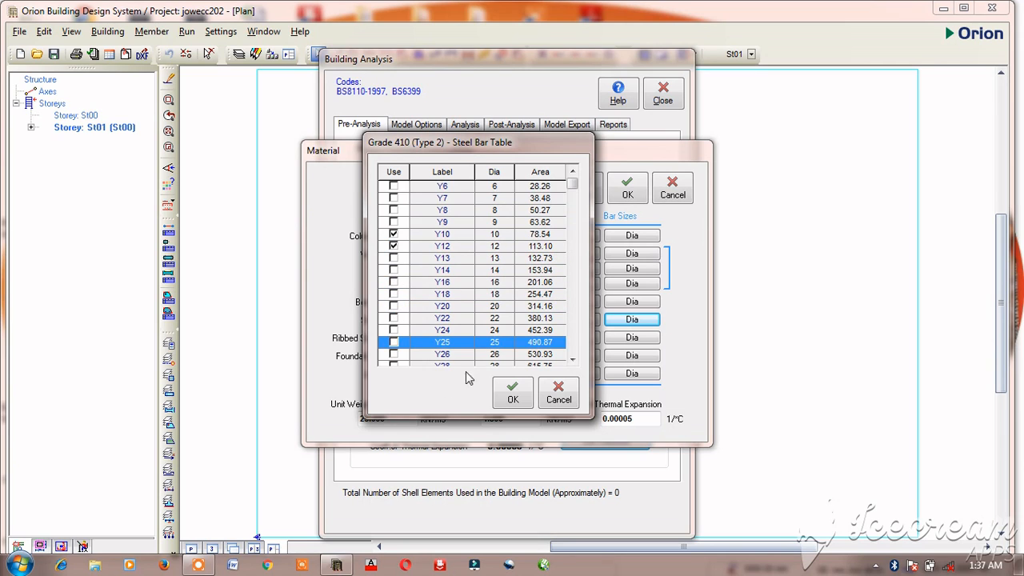
# Step: Exclude Y32 from the slab bar sizes, check the larger diameters, and accept the bar table
pyautogui.click(572, 360)
pyautogui.click(572, 360)
pyautogui.click(572, 360)
pyautogui.click(572, 360)
pyautogui.click(572, 360)
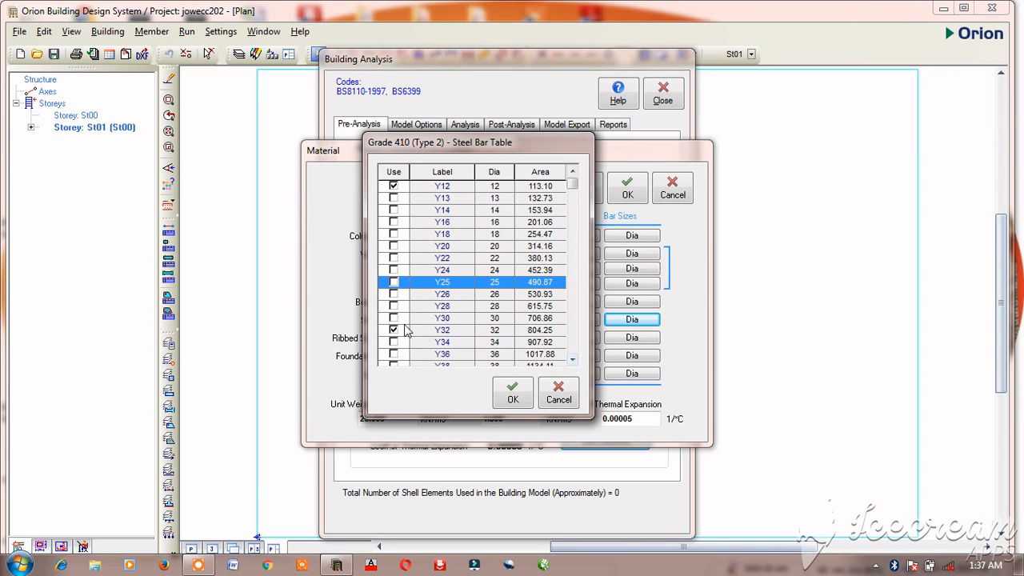
pyautogui.click(392, 331)
pyautogui.click(572, 360)
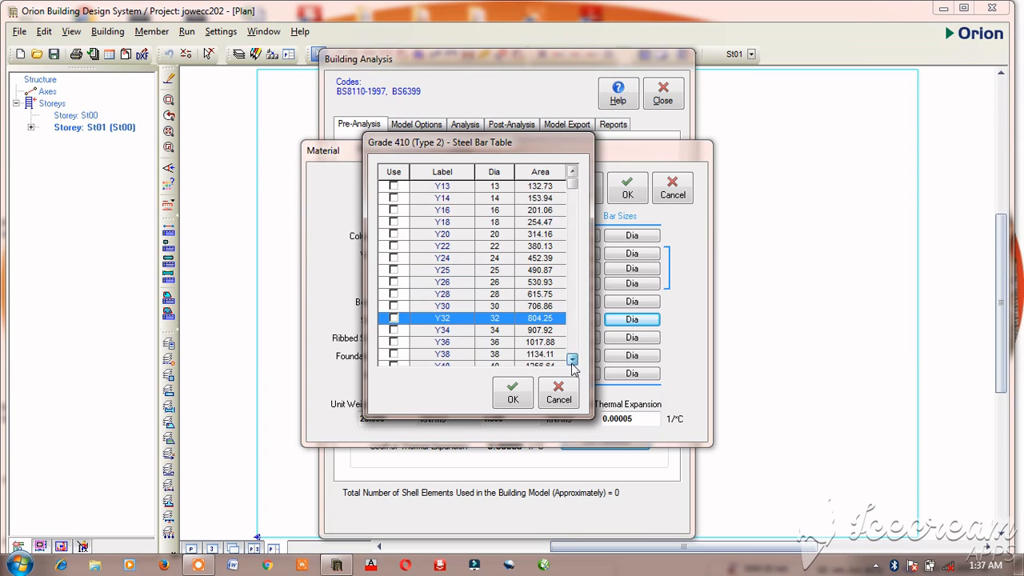
pyautogui.click(572, 360)
pyautogui.click(572, 360)
pyautogui.click(572, 360)
pyautogui.click(572, 360)
pyautogui.click(572, 360)
pyautogui.click(572, 360)
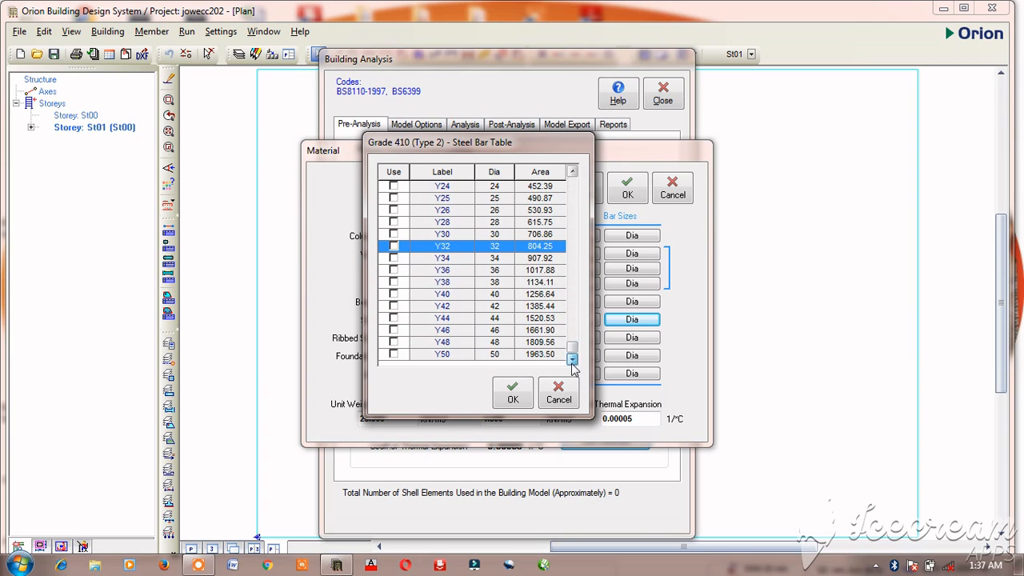
pyautogui.click(512, 392)
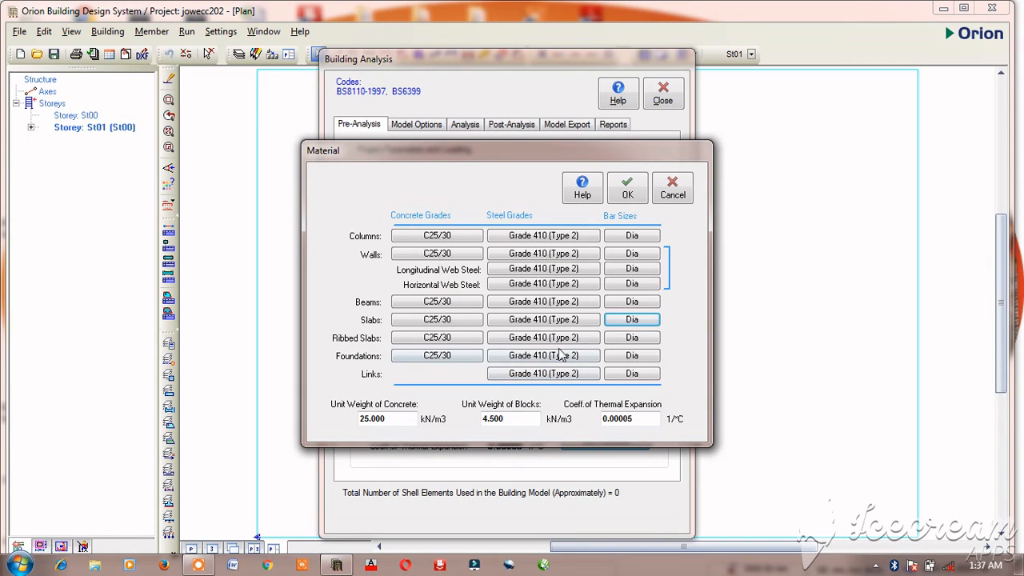
# Step: Exclude bars Y10, Y13, Y25 and Y32 from the foundation bar sizes, keeping Y16 and Y20 in use
pyautogui.click(647, 361)
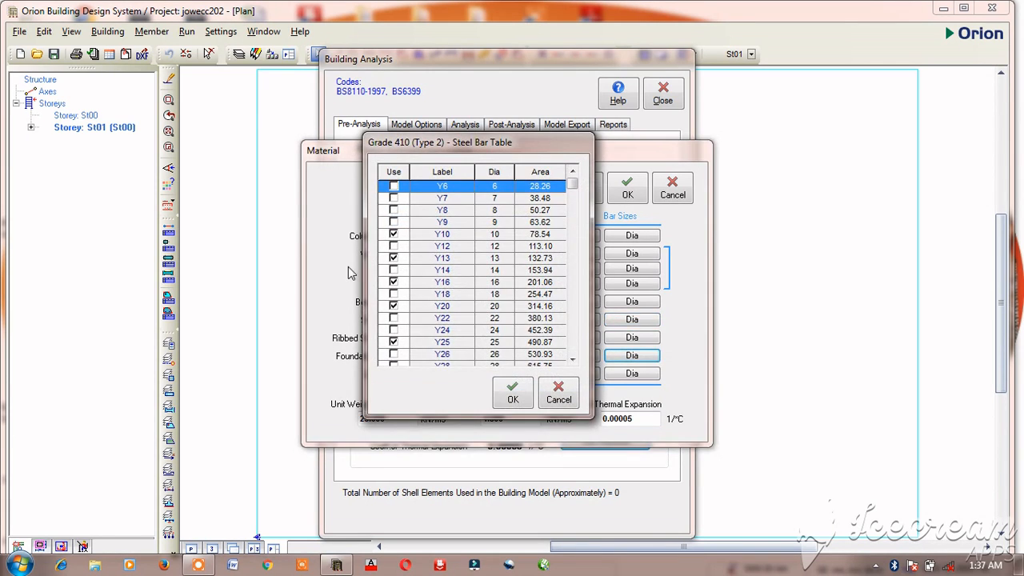
pyautogui.click(393, 234)
pyautogui.click(396, 234)
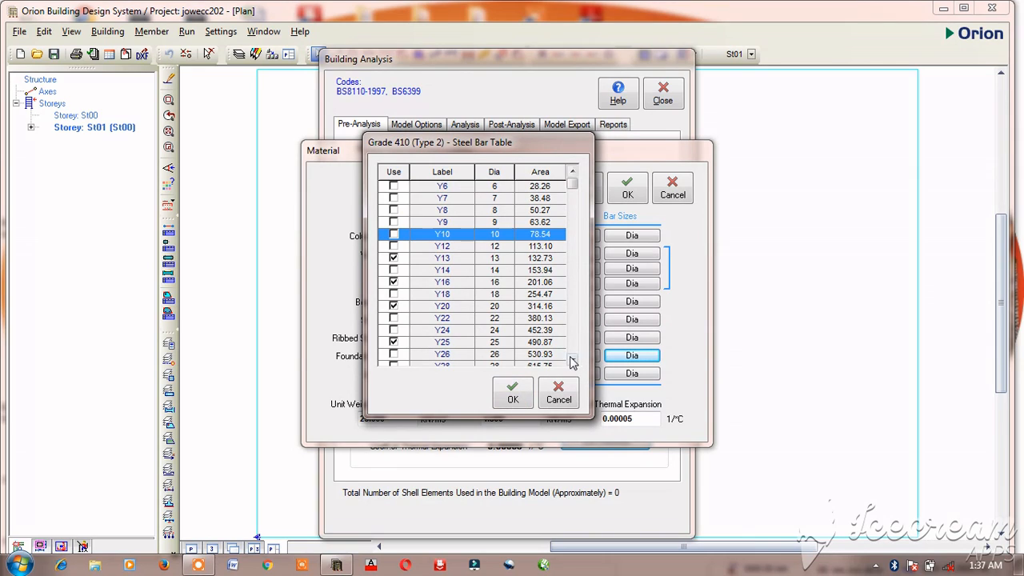
pyautogui.scroll(-4, 573, 359)
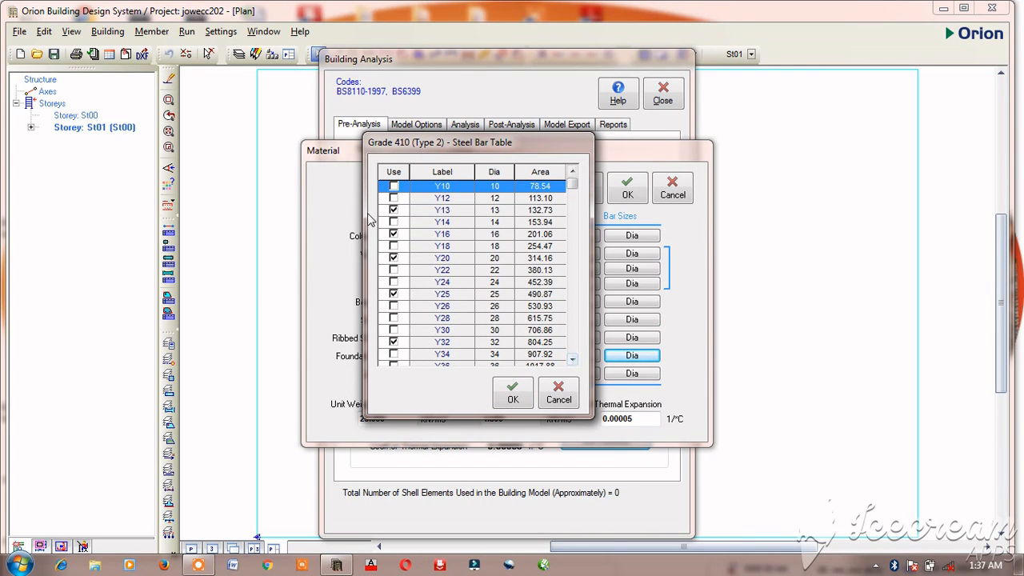
pyautogui.click(394, 210)
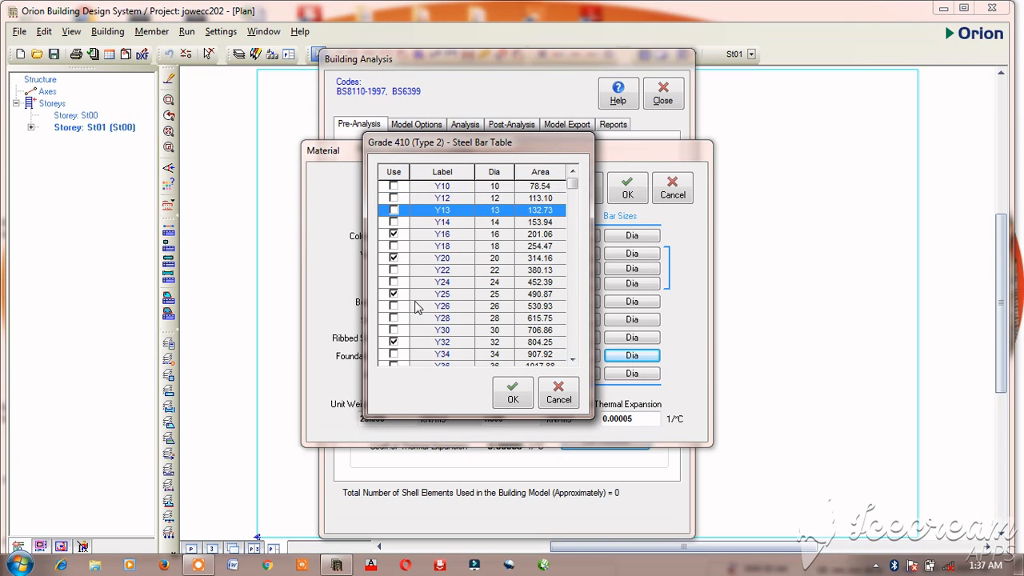
pyautogui.click(393, 342)
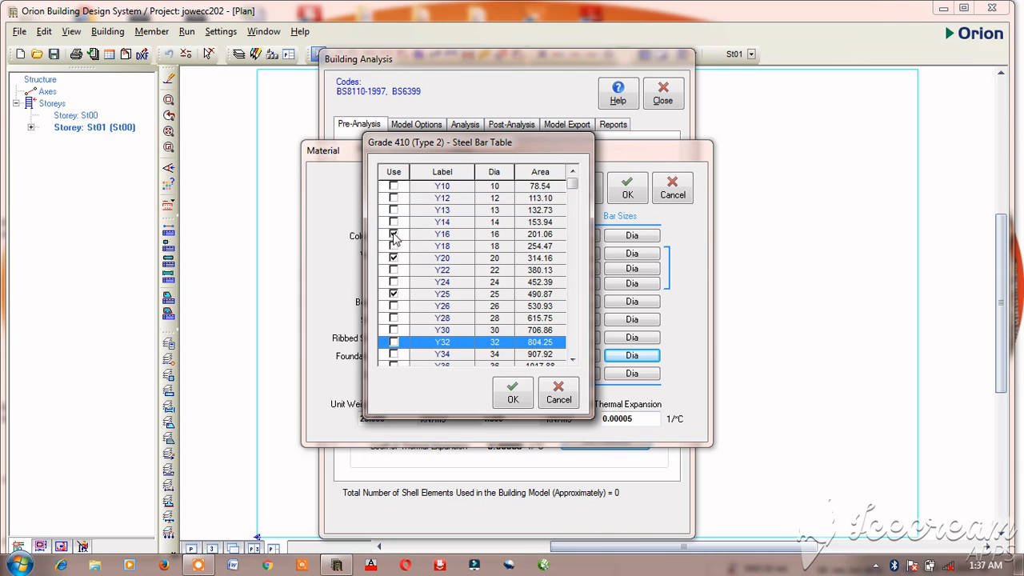
pyautogui.click(393, 293)
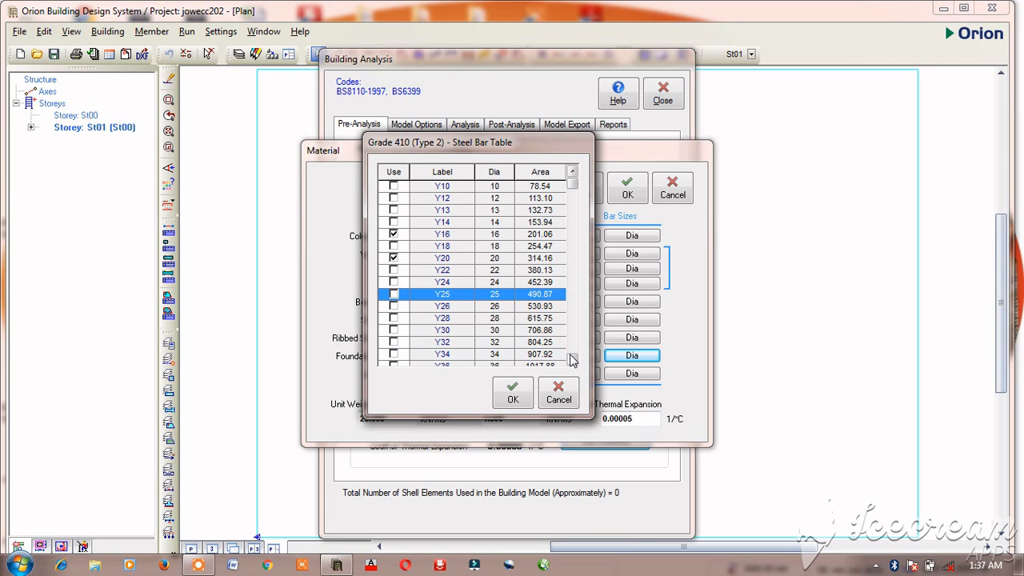
# Step: Accept the foundation bar table and the material settings, and close Building Analysis
pyautogui.click(573, 360)
pyautogui.click(573, 360)
pyautogui.click(573, 360)
pyautogui.click(572, 360)
pyautogui.click(573, 360)
pyautogui.click(573, 361)
pyautogui.click(573, 360)
pyautogui.click(572, 360)
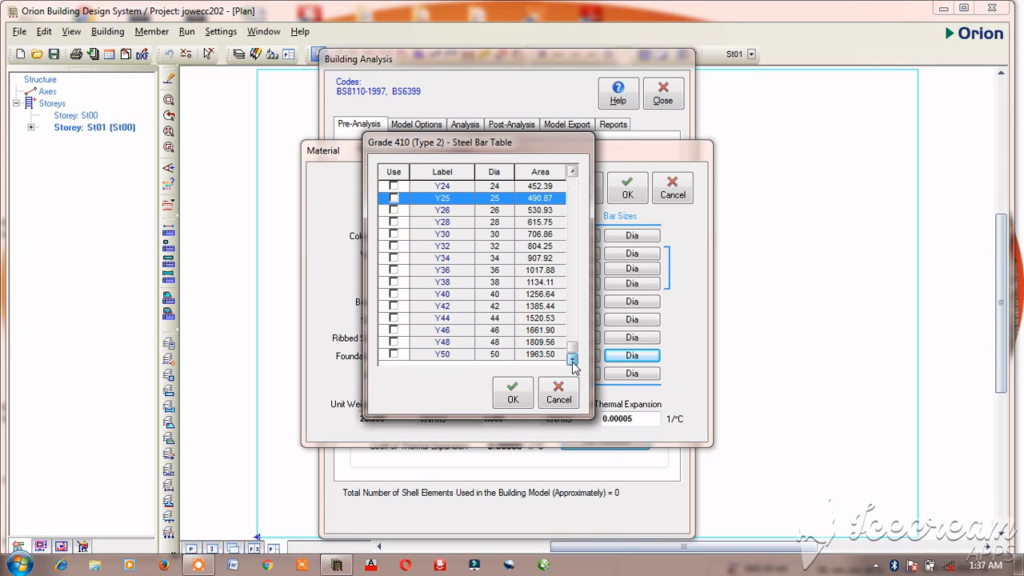
pyautogui.click(514, 397)
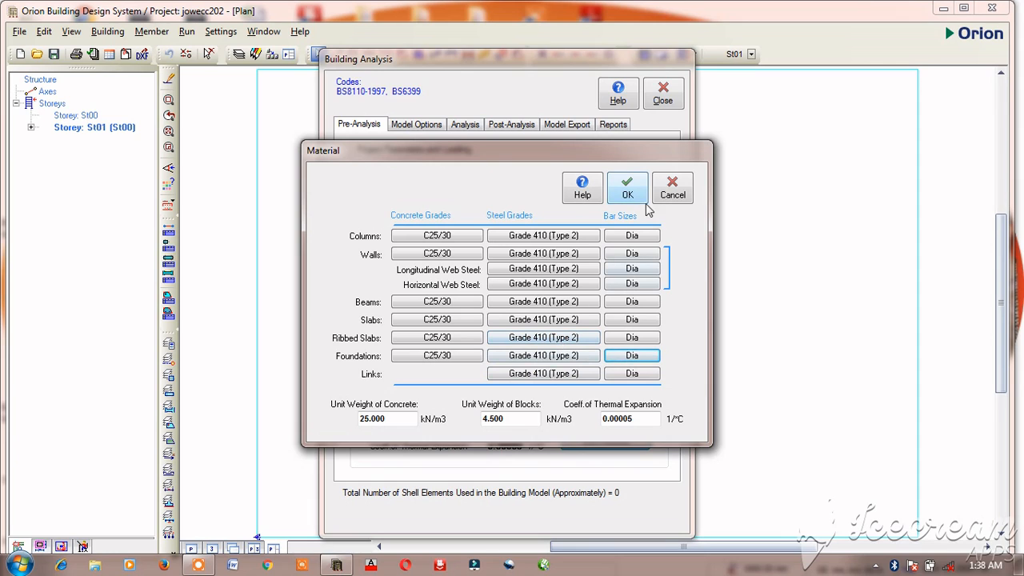
pyautogui.click(627, 187)
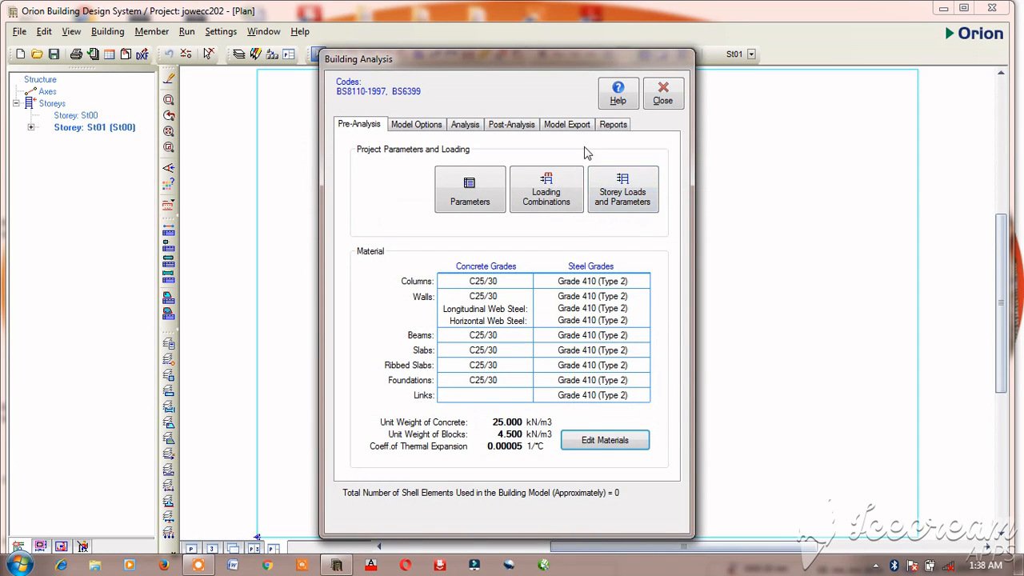
pyautogui.click(665, 103)
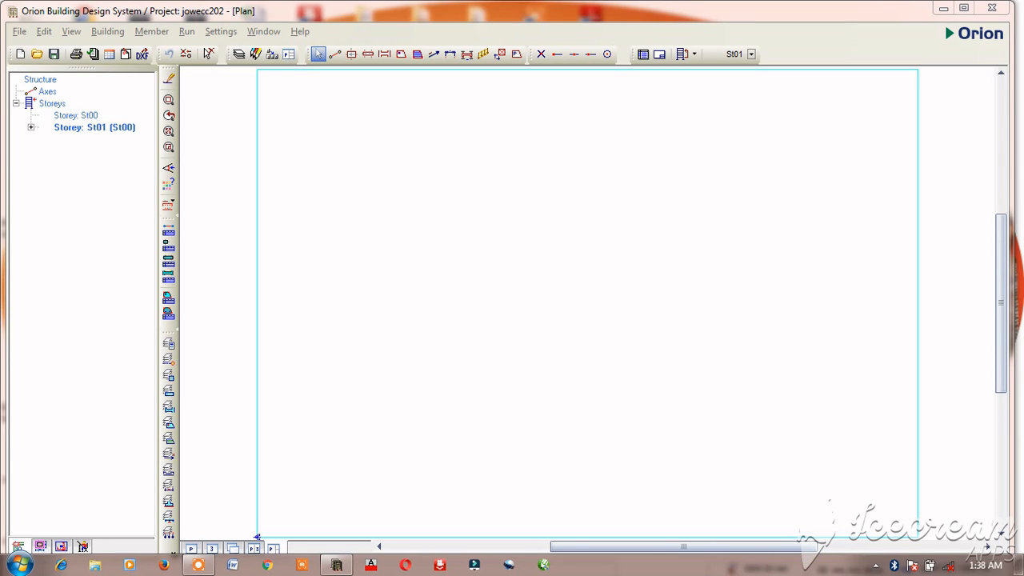
# Step: Draw a vertical grid axis 21000 mm long in the plan, running from top to bottom
pyautogui.click(335, 54)
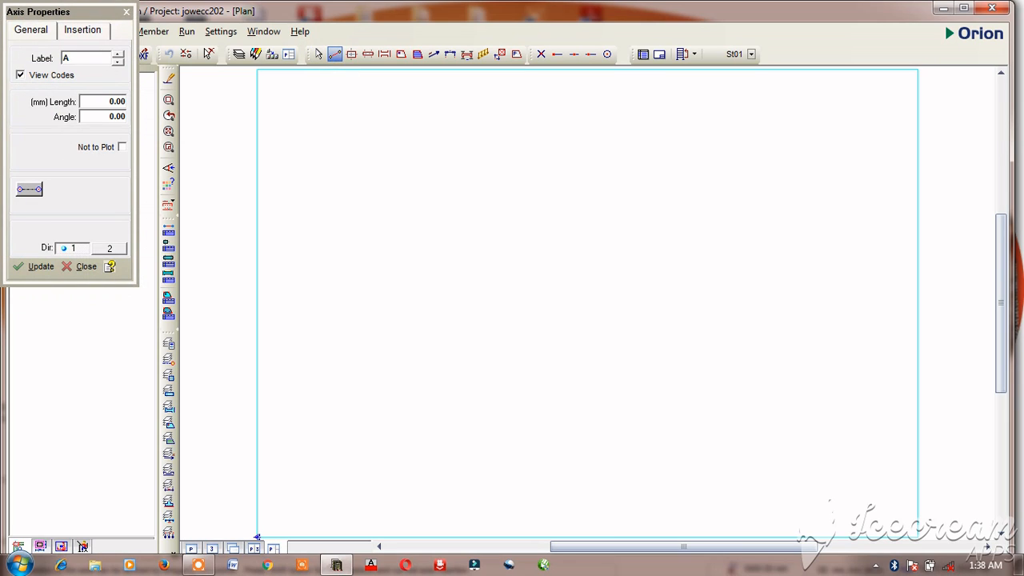
pyautogui.click(480, 154)
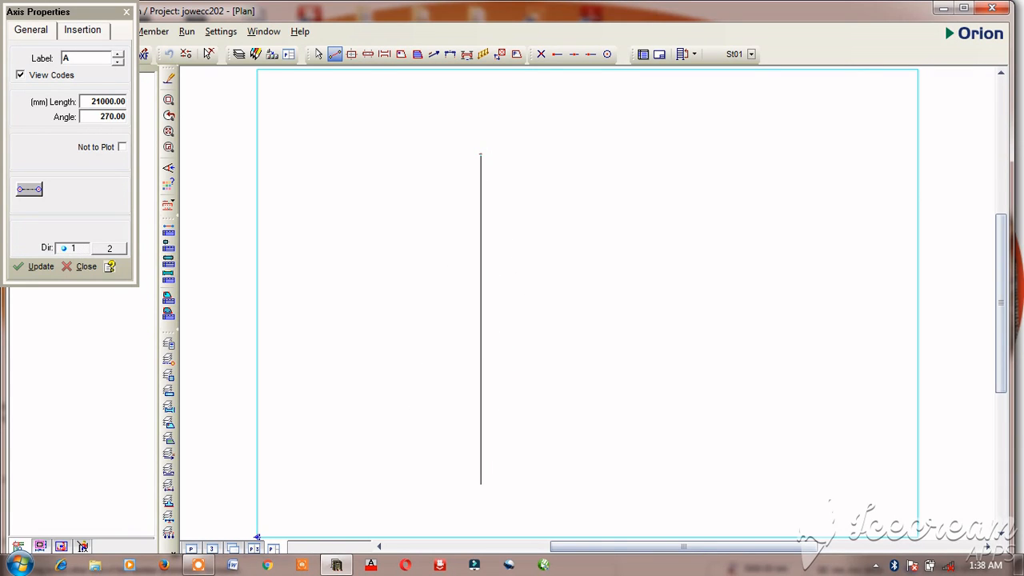
pyautogui.click(480, 484)
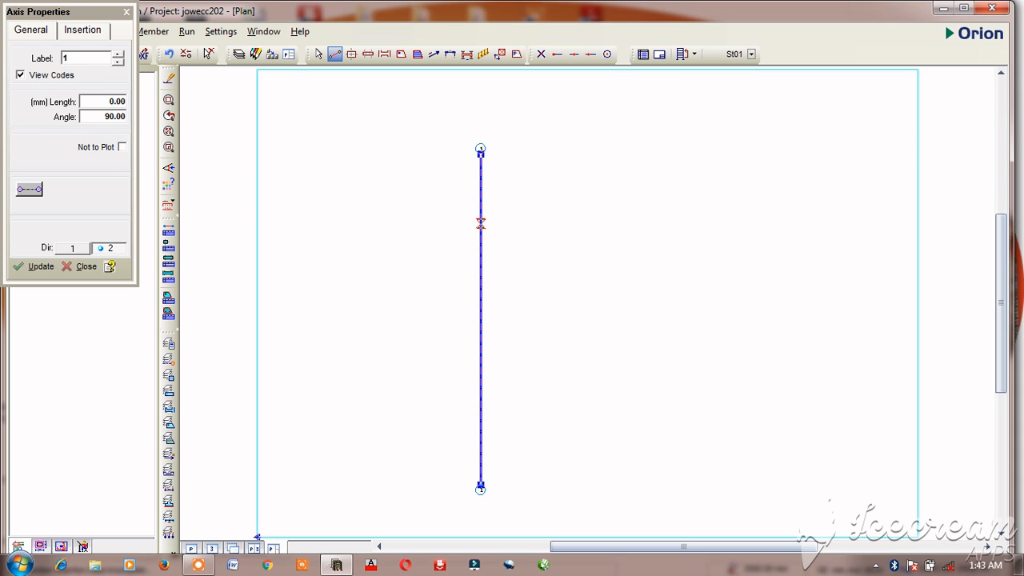
# Step: Offset vertical axis 1 by 3825 mm to create axis 2 on its right
pyautogui.rightClick(481, 225)
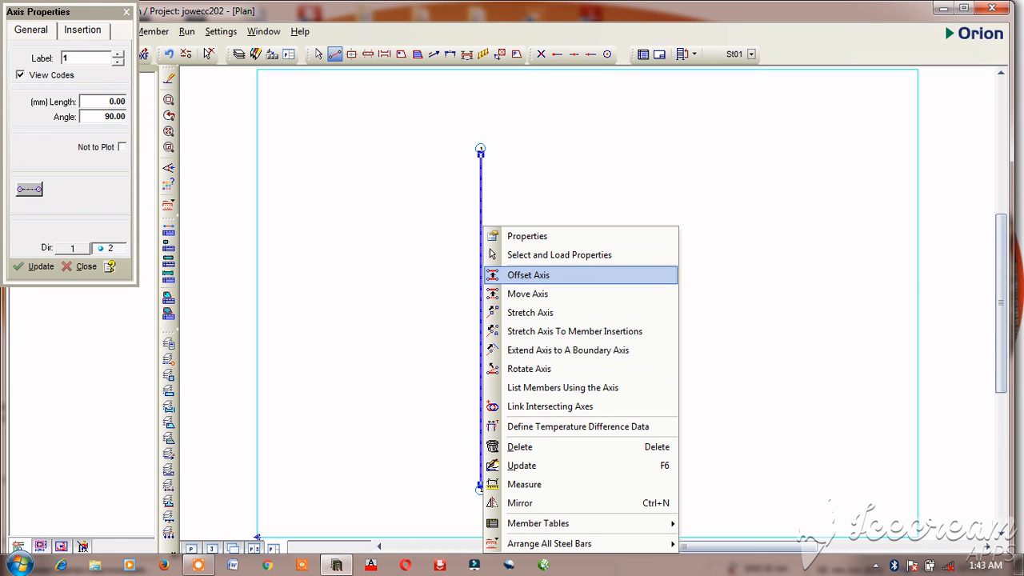
pyautogui.click(530, 276)
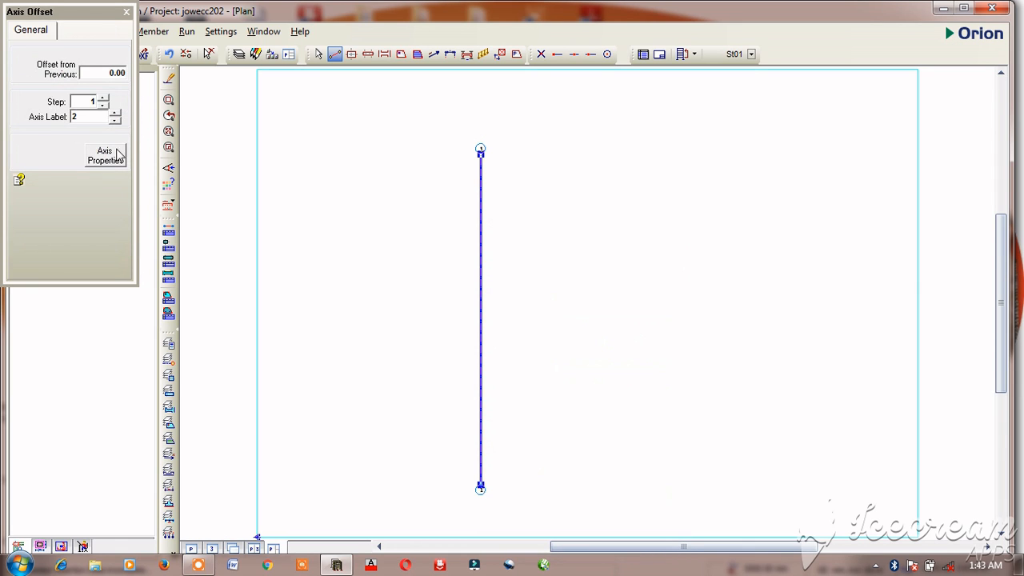
pyautogui.click(93, 75)
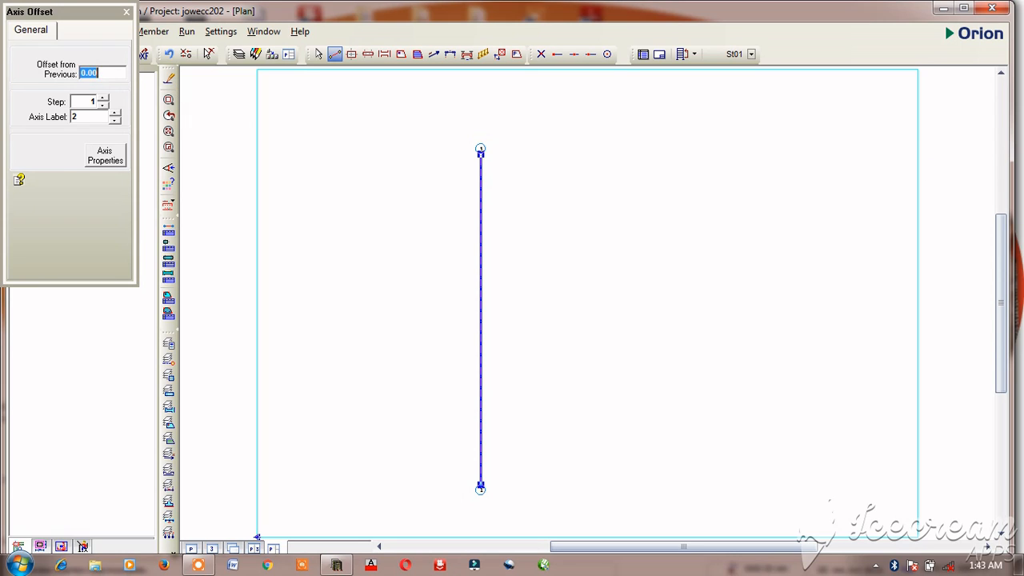
pyautogui.write('38')
pyautogui.write('25')
pyautogui.press('Return')
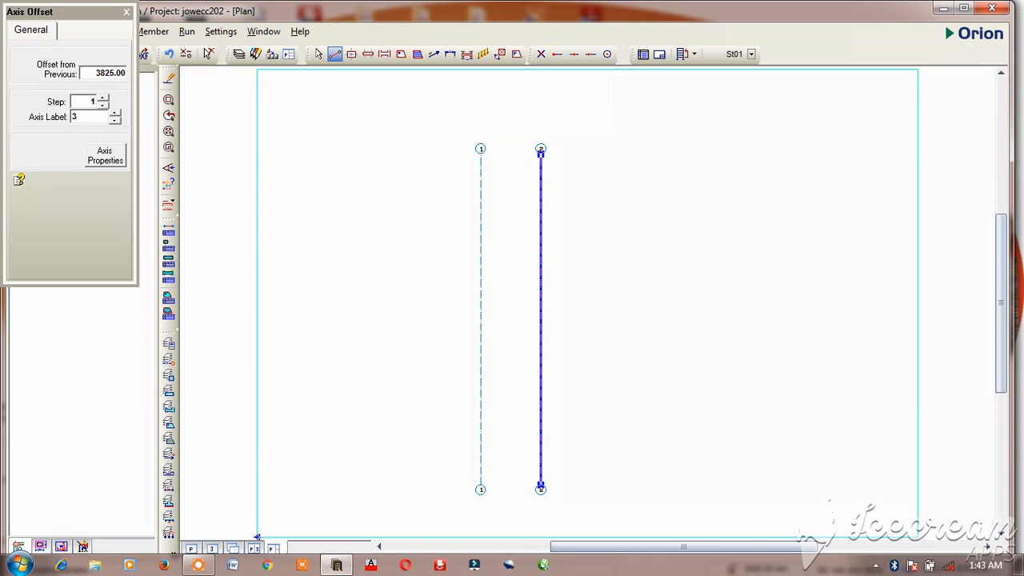
# Step: Offset vertical axis 2 by 4800 mm to create axis 3 and finish the axis offset
pyautogui.doubleClick(117, 71)
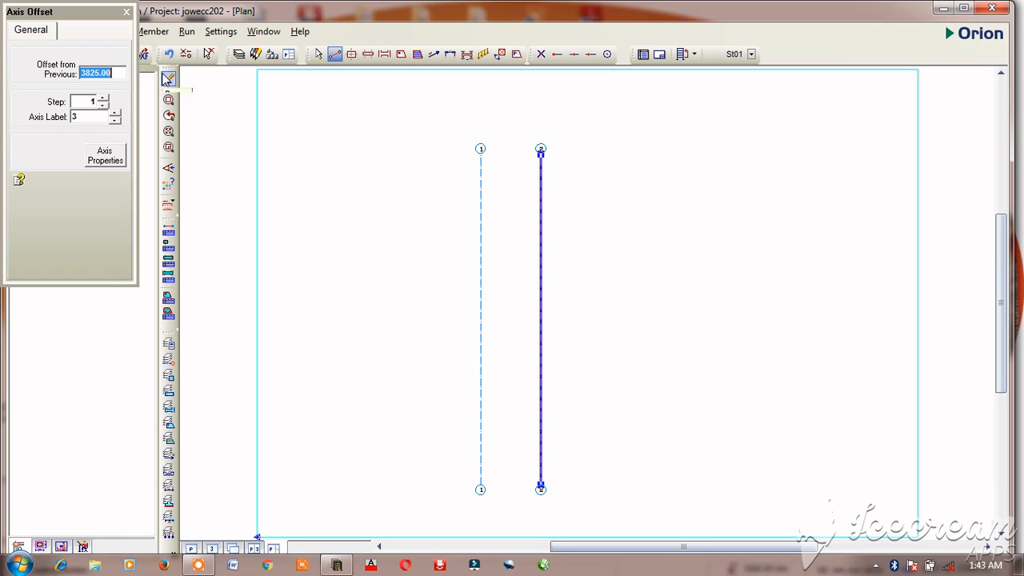
pyautogui.write('4800')
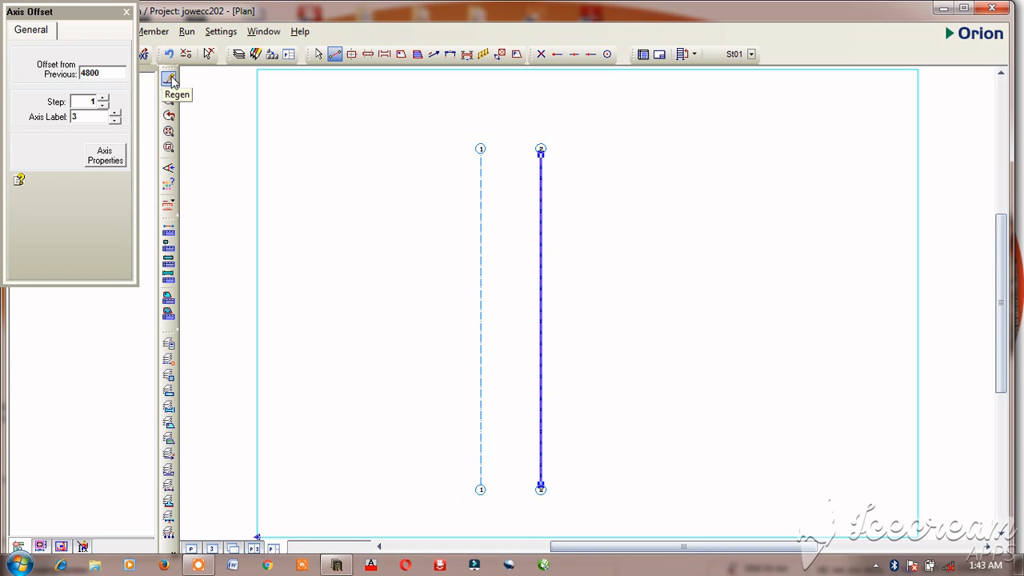
pyautogui.press('Return')
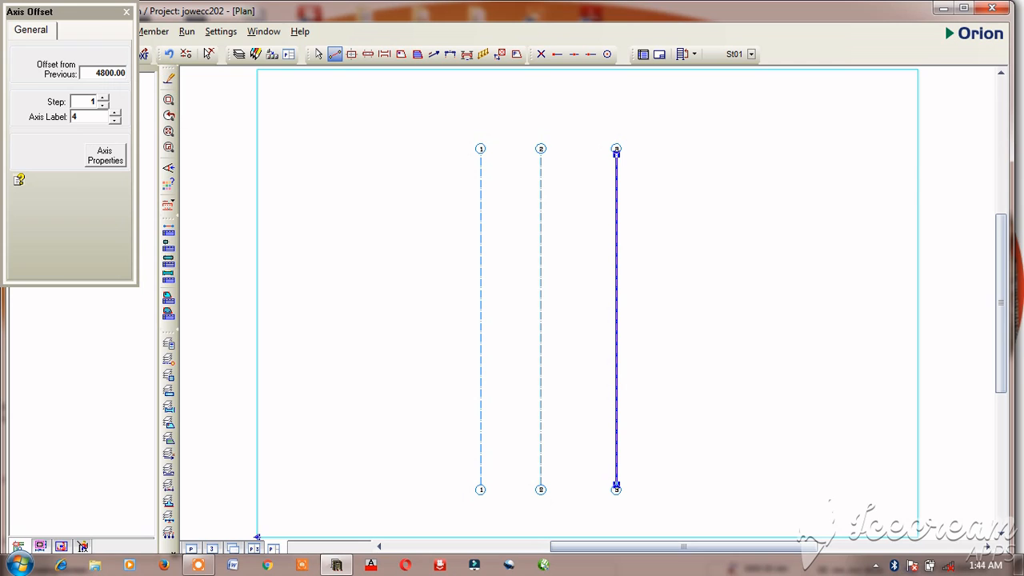
pyautogui.click(125, 13)
pyautogui.click(318, 55)
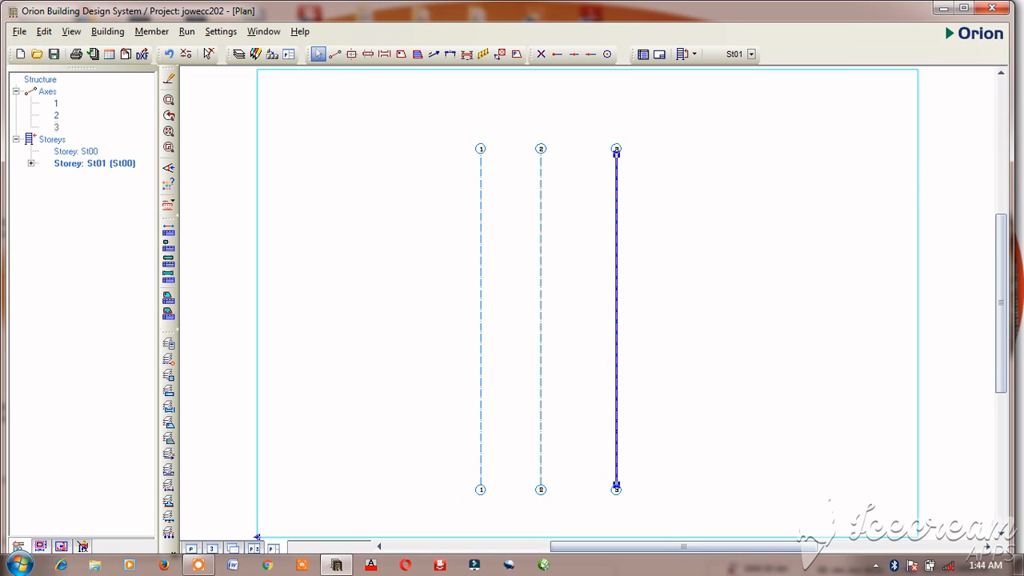
# Step: Draw a horizontal grid axis about 20000 mm long across the upper part of the three vertical axes
pyautogui.click(335, 55)
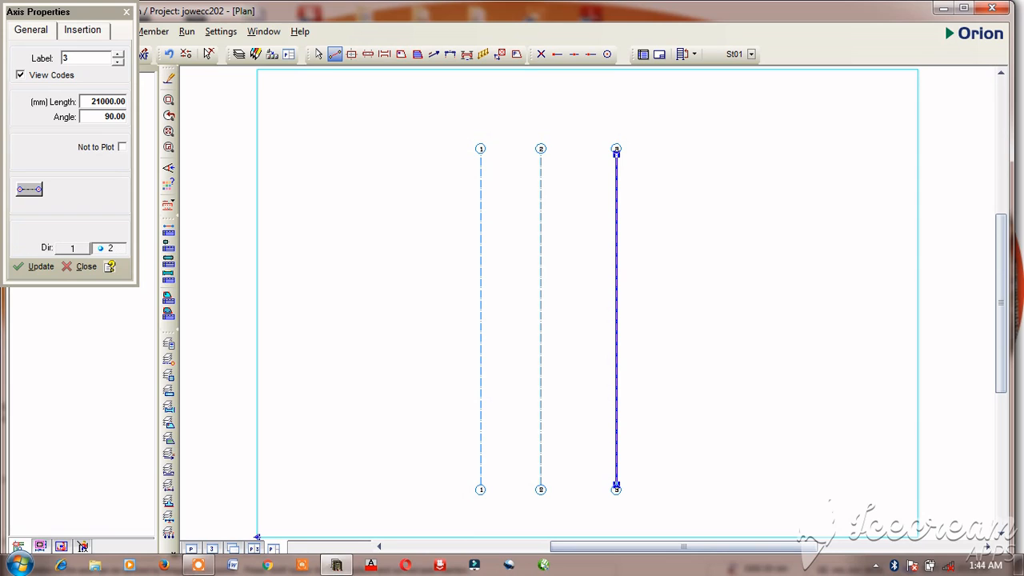
pyautogui.click(401, 232)
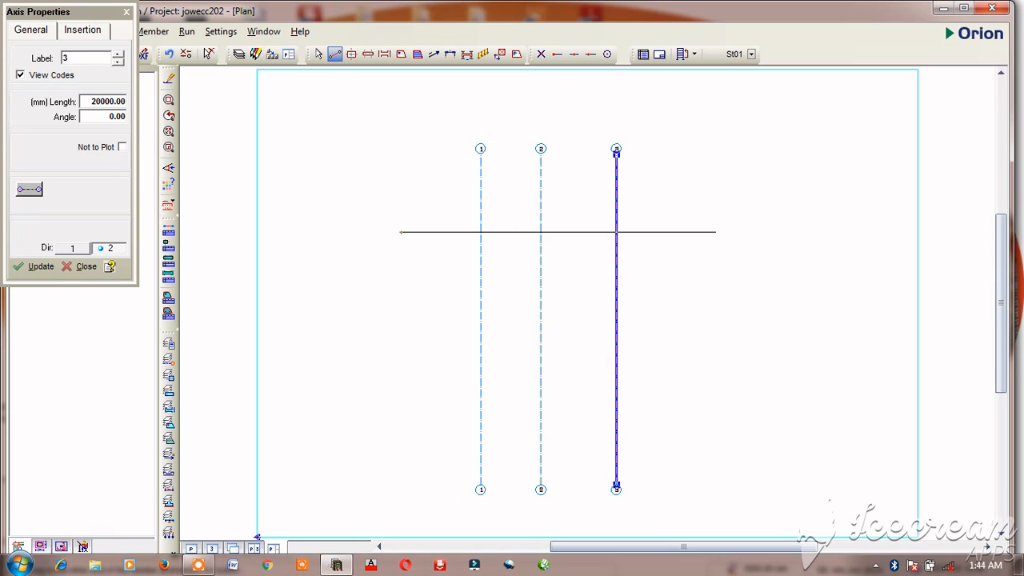
pyautogui.click(715, 232)
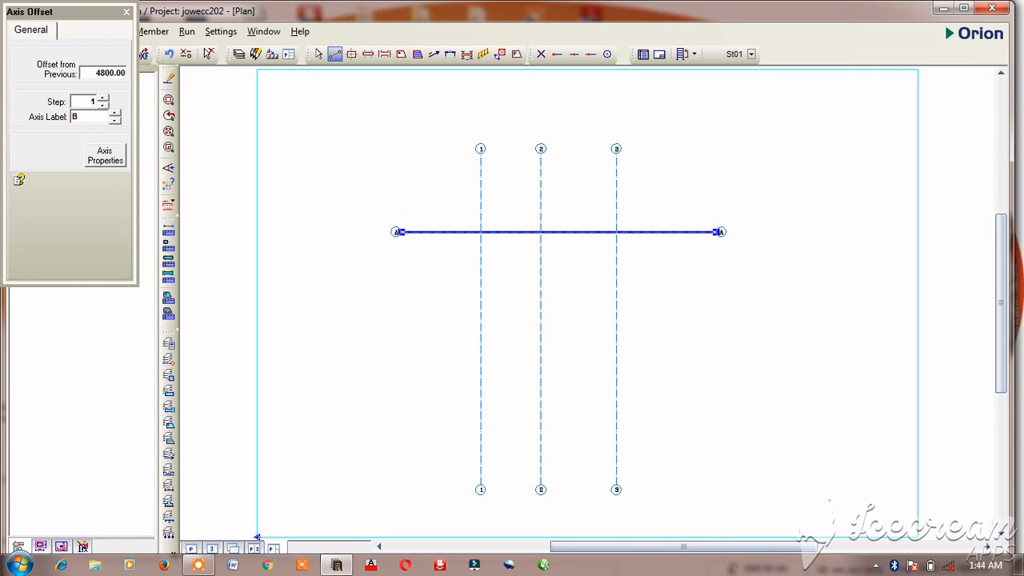
# Step: Offset horizontal axis A by 3825 mm to create axis B below it
pyautogui.doubleClick(118, 73)
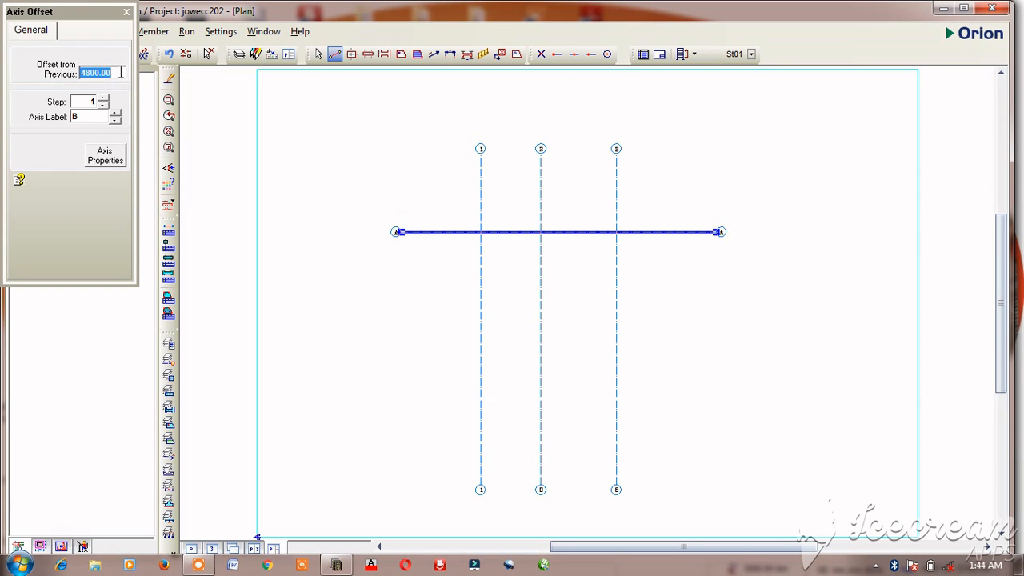
pyautogui.write('3825')
pyautogui.press('Return')
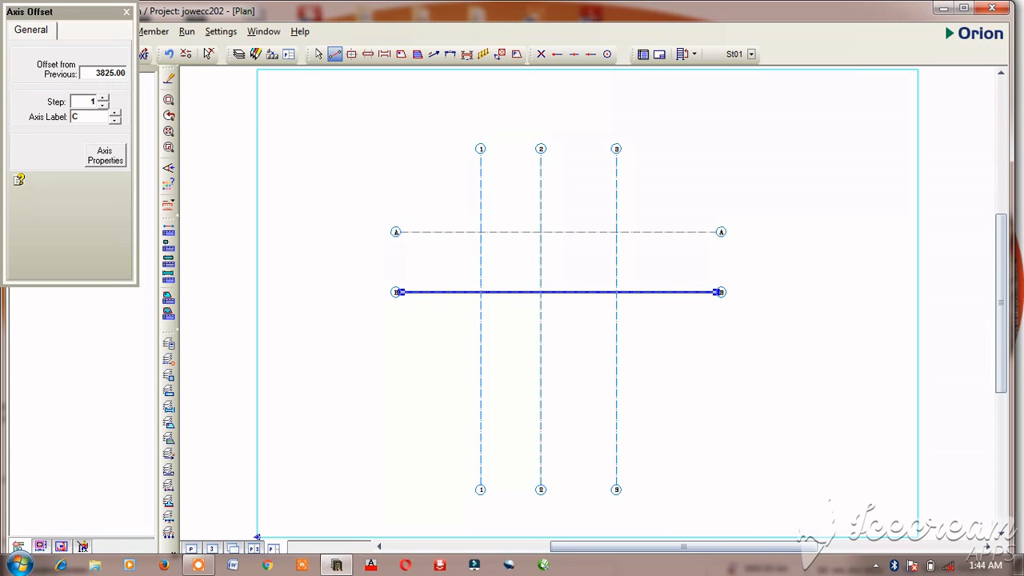
# Step: Offset horizontal axis B by 3450 mm to create axis C below it
pyautogui.doubleClick(113, 72)
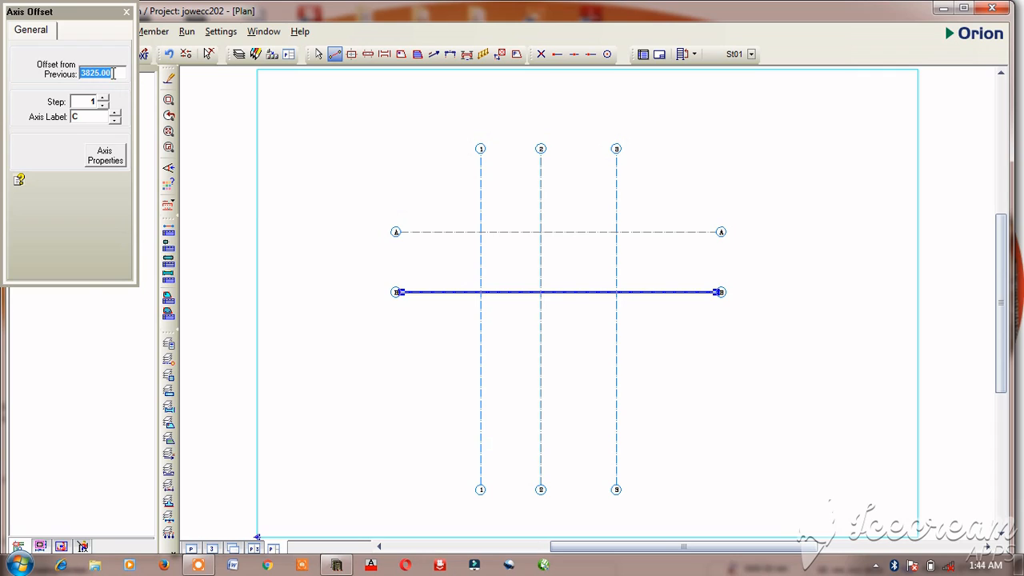
pyautogui.write('45')
pyautogui.press('BackSpace')
pyautogui.press('BackSpace')
pyautogui.write('3450')
pyautogui.press('Return')
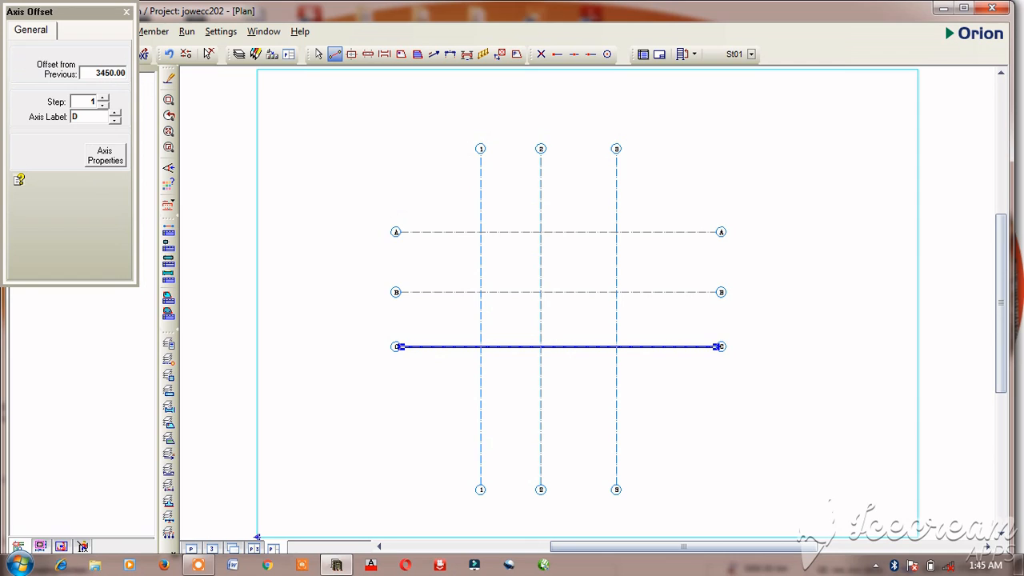
# Step: Offset horizontal axis C by 3825 mm to create axis D below it
pyautogui.doubleClick(108, 72)
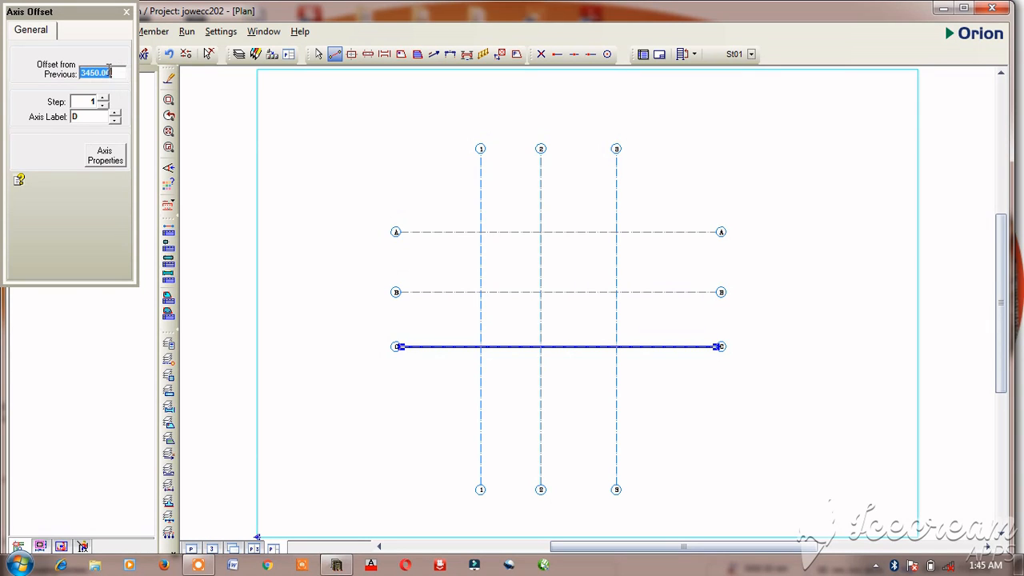
pyautogui.write('825')
pyautogui.press('Return')
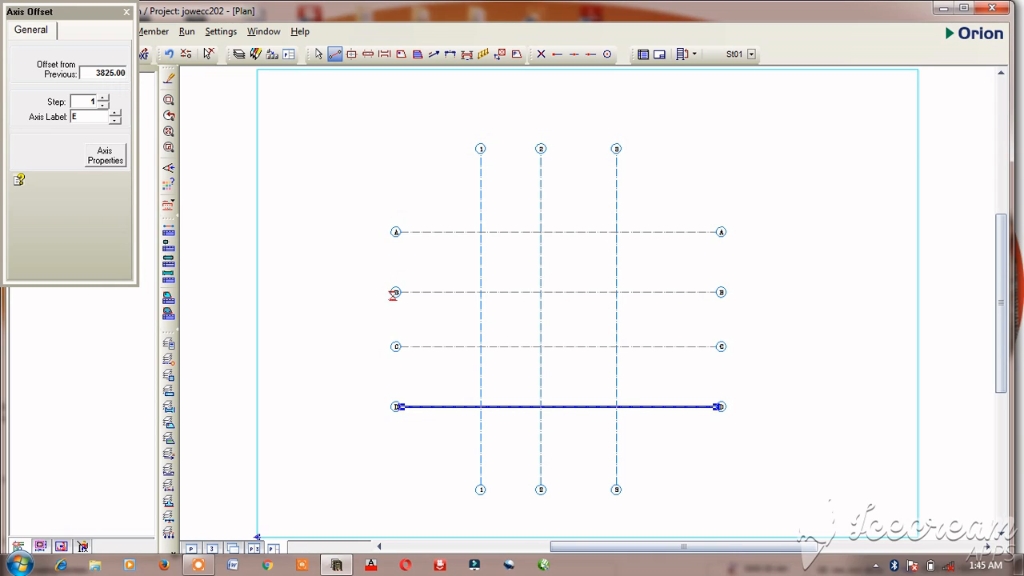
# Step: Offset horizontal axis D by 1725 mm back toward axis C to create axis E between them
pyautogui.doubleClick(112, 72)
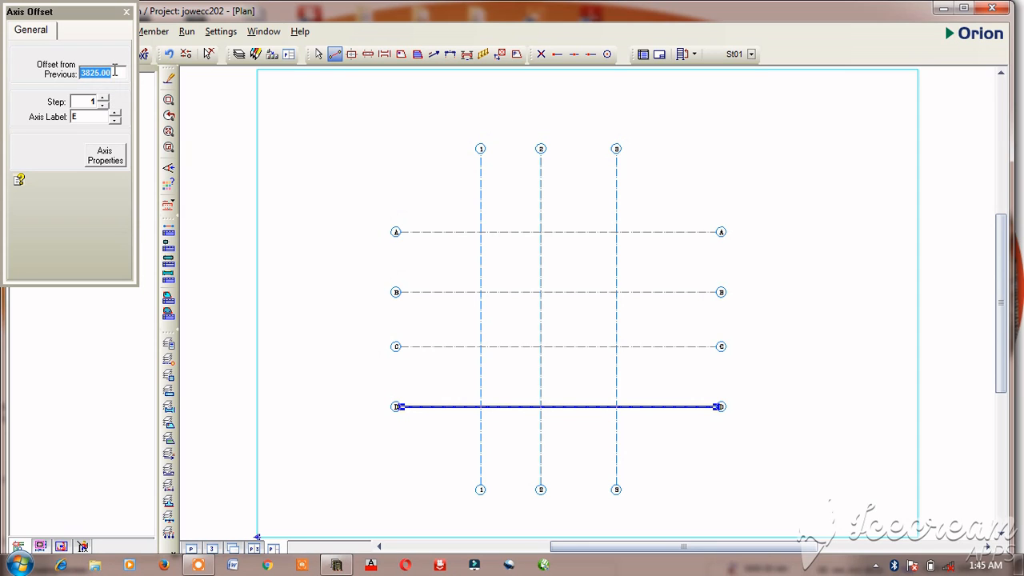
pyautogui.write('1725')
pyautogui.press('Return')
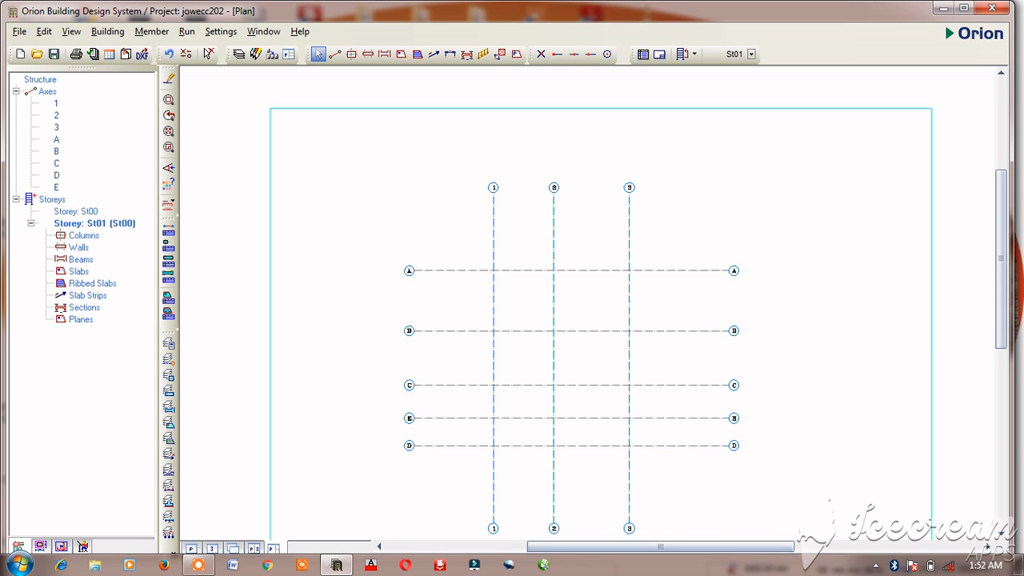
# Step: Start a new column and set its section dimensions to b1 225 mm and b2 300 mm
pyautogui.scroll(4, 513, 264)
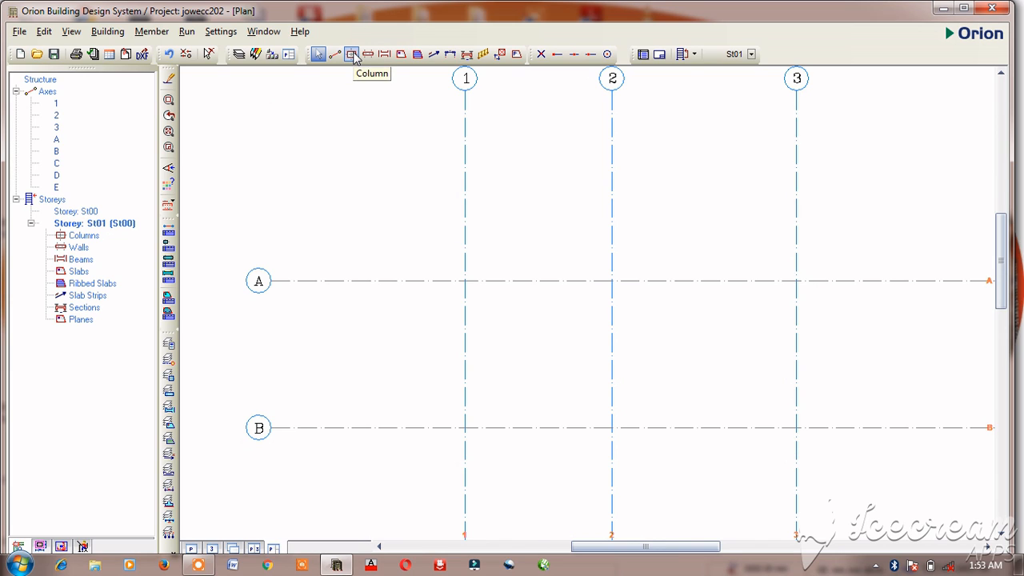
pyautogui.click(351, 54)
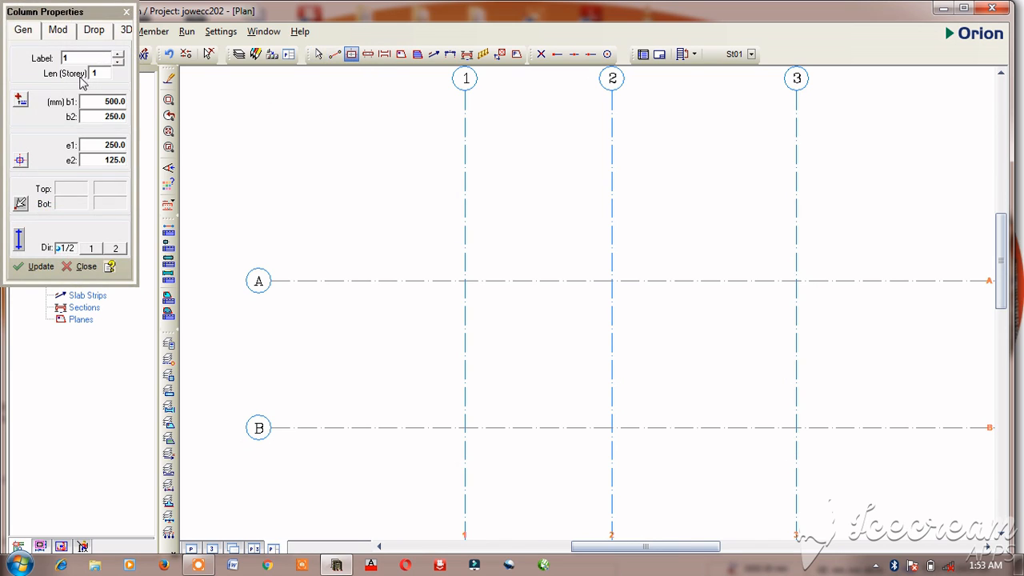
pyautogui.doubleClick(121, 101)
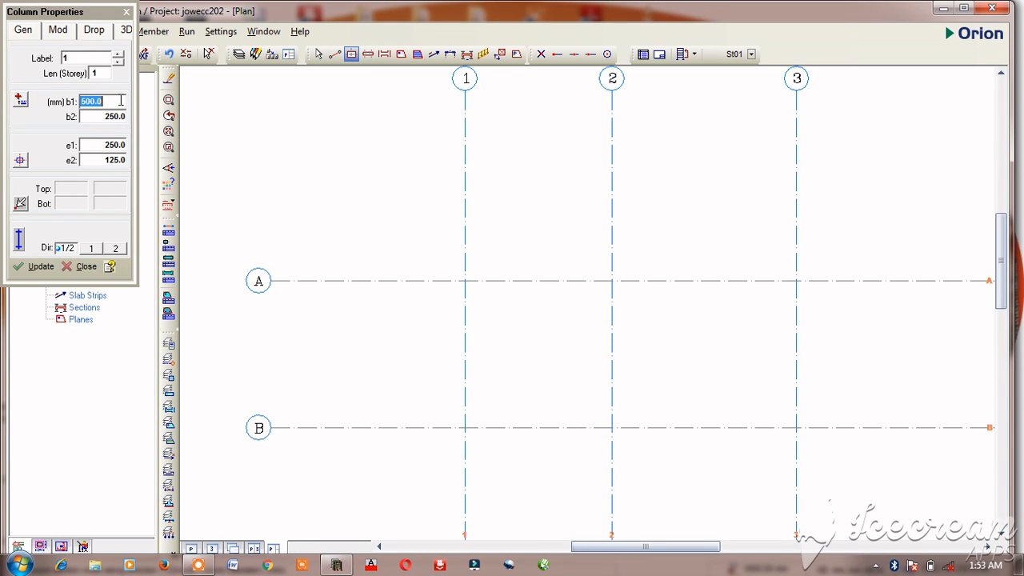
pyautogui.write('225')
pyautogui.press('Tab')
pyautogui.write('3')
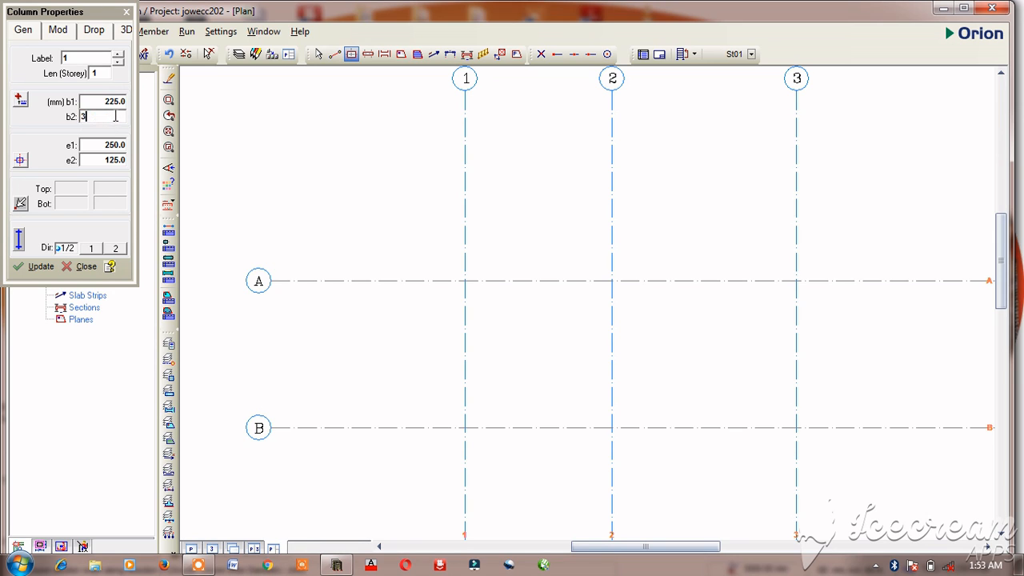
pyautogui.write('00')
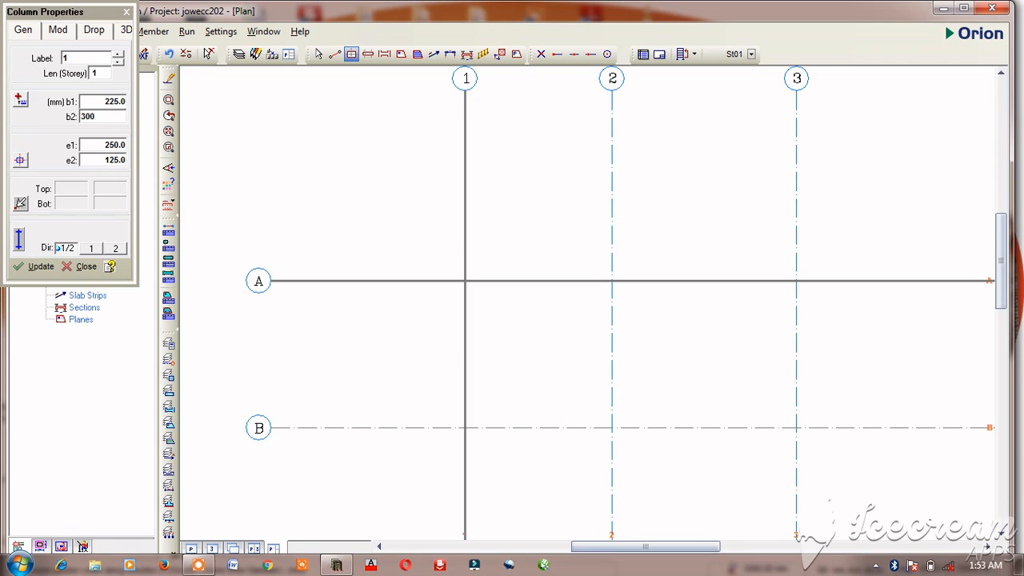
# Step: Set the column eccentricities e1 and e2 to 112.5 mm and place the column at the intersection of axes A and 1
pyautogui.click(103, 159)
pyautogui.click(106, 145)
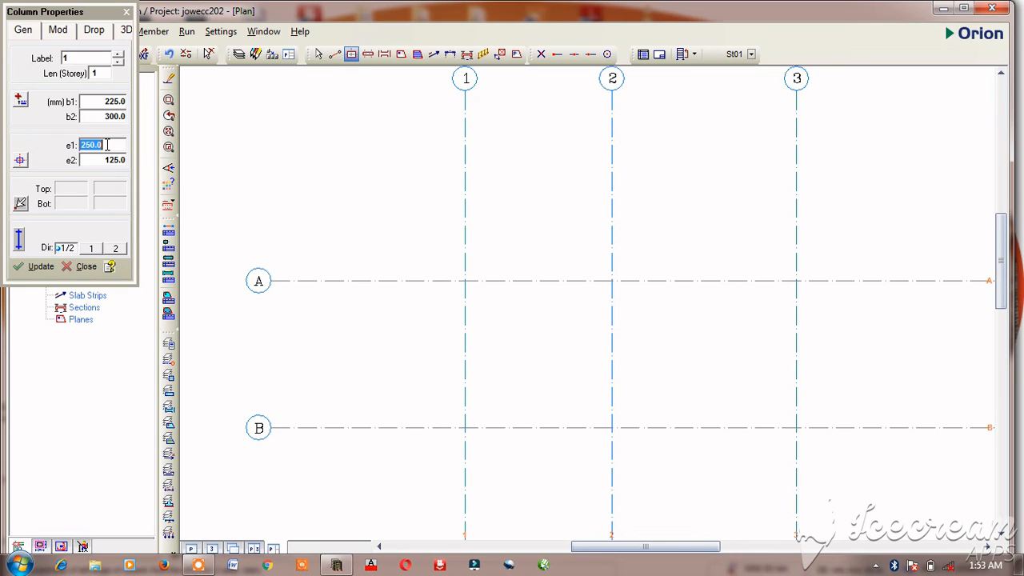
pyautogui.write('112.5')
pyautogui.click(108, 160)
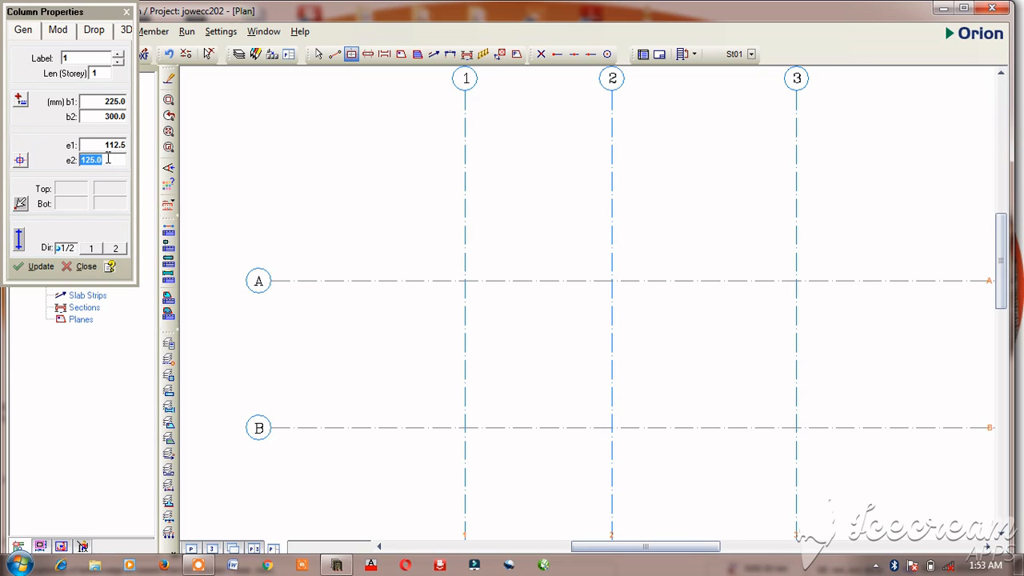
pyautogui.write('112.5')
pyautogui.click(465, 281)
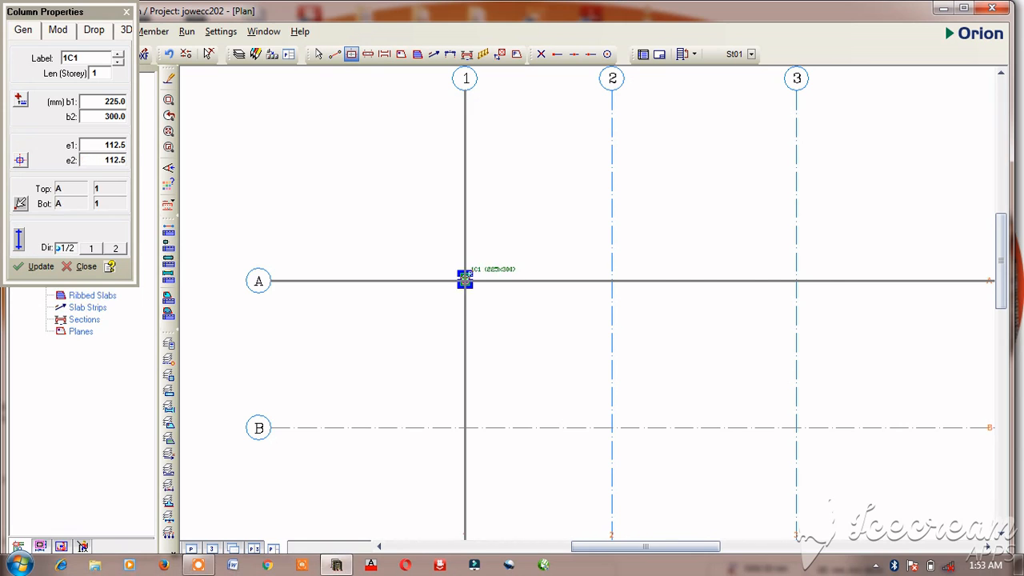
# Step: Examine the orientation and position of the column at the intersection of axes A and 1
pyautogui.scroll(-1, 466, 280)
pyautogui.scroll(5, 468, 278)
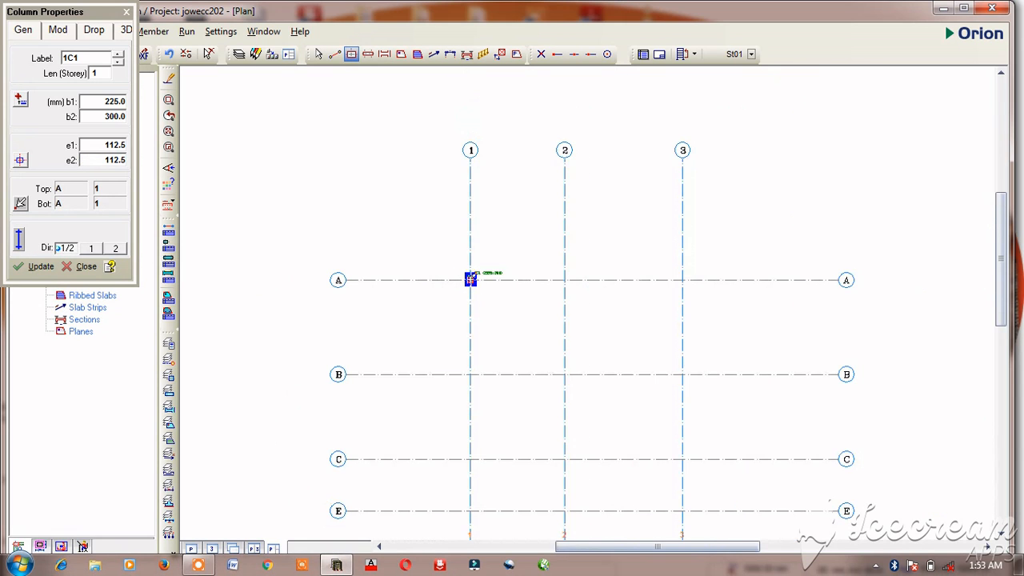
pyautogui.scroll(3, 446, 277)
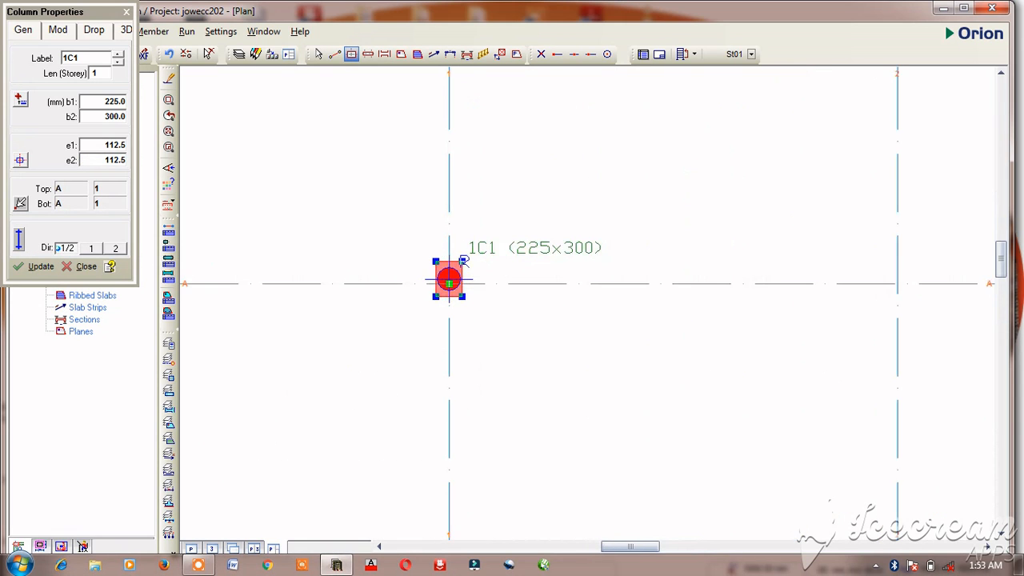
pyautogui.scroll(-3, 486, 258)
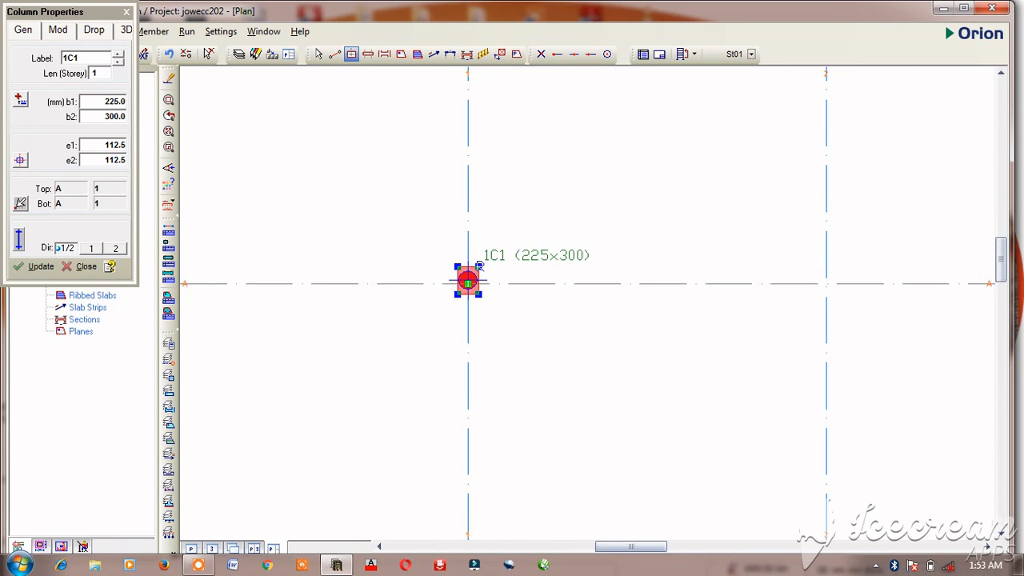
pyautogui.scroll(3, 489, 267)
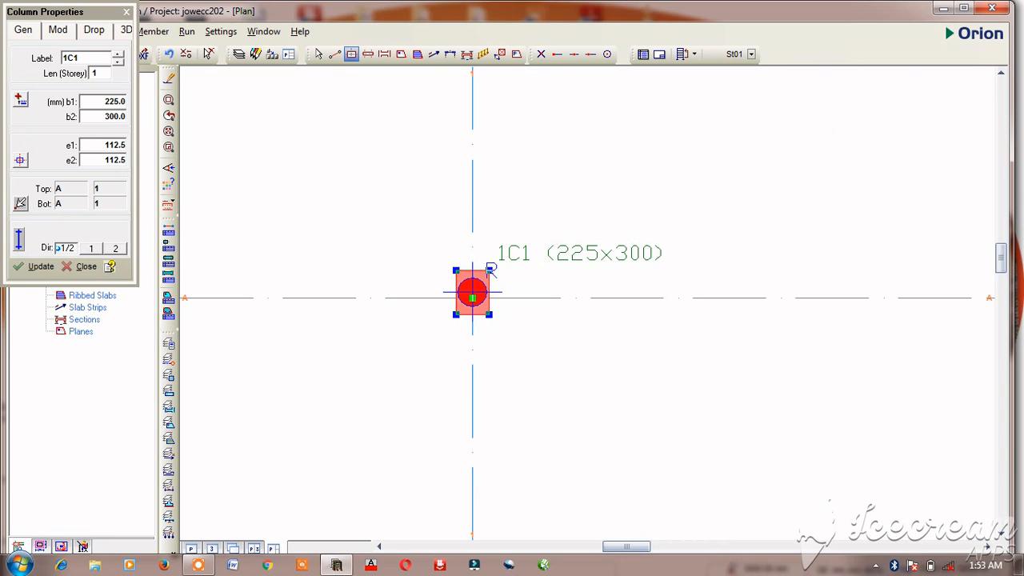
pyautogui.scroll(-5, 489, 267)
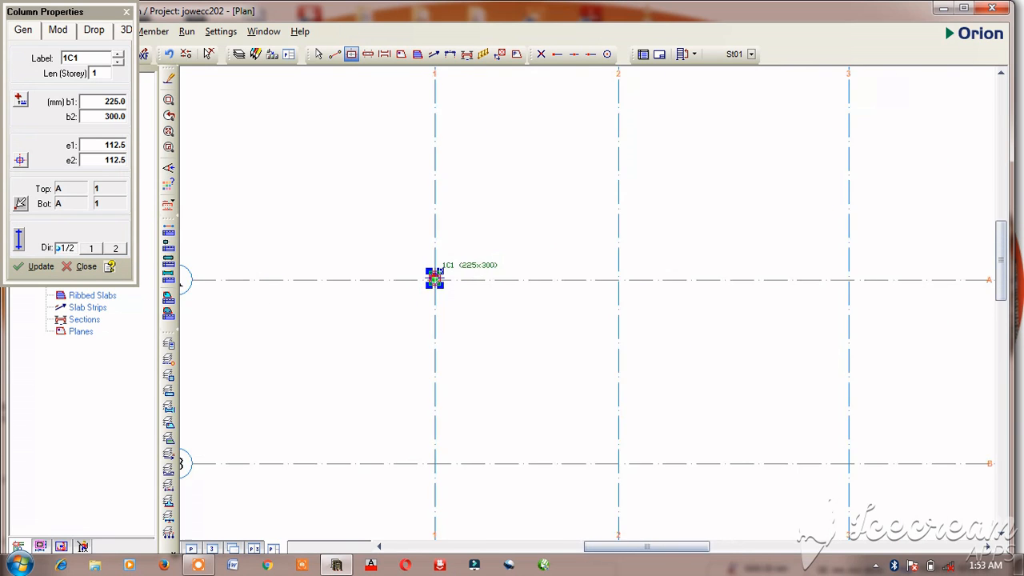
pyautogui.scroll(-2, 454, 283)
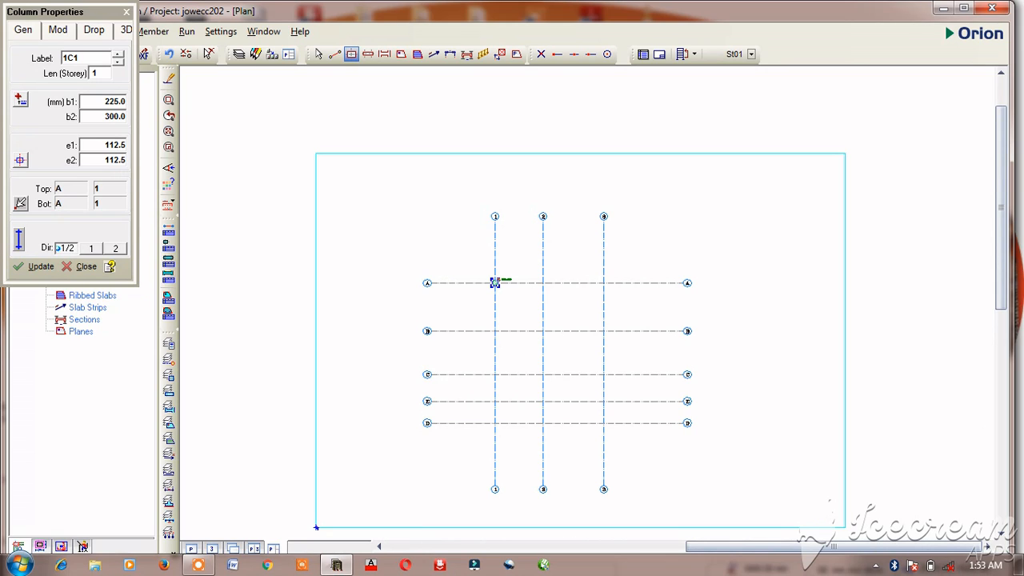
pyautogui.scroll(2, 500, 267)
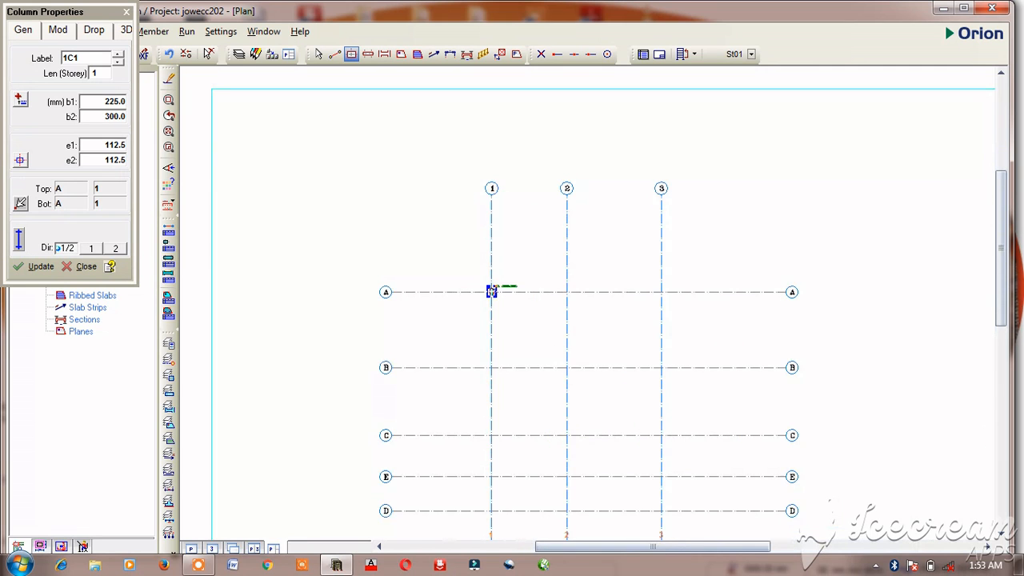
pyautogui.scroll(8, 493, 290)
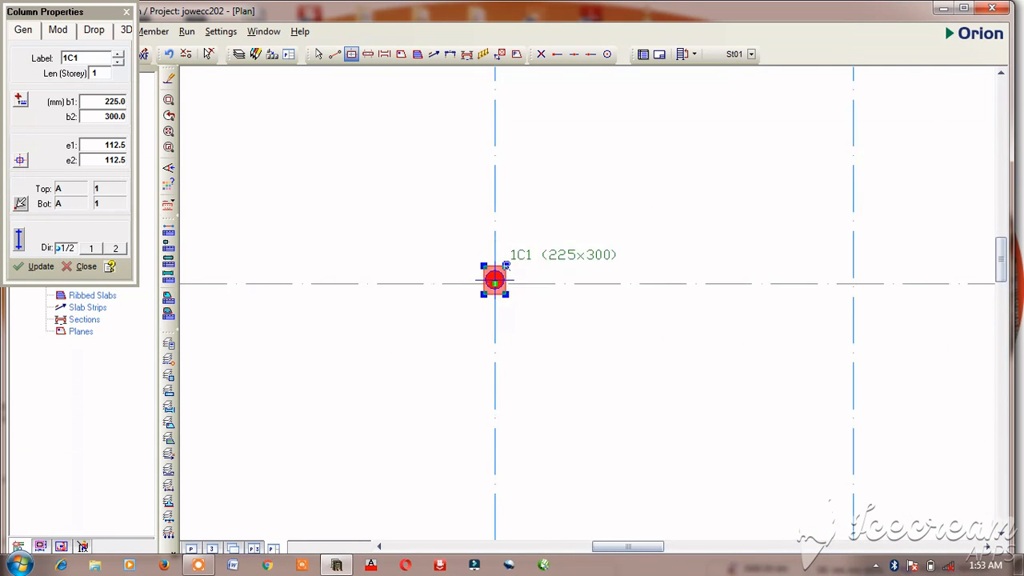
pyautogui.scroll(2, 507, 260)
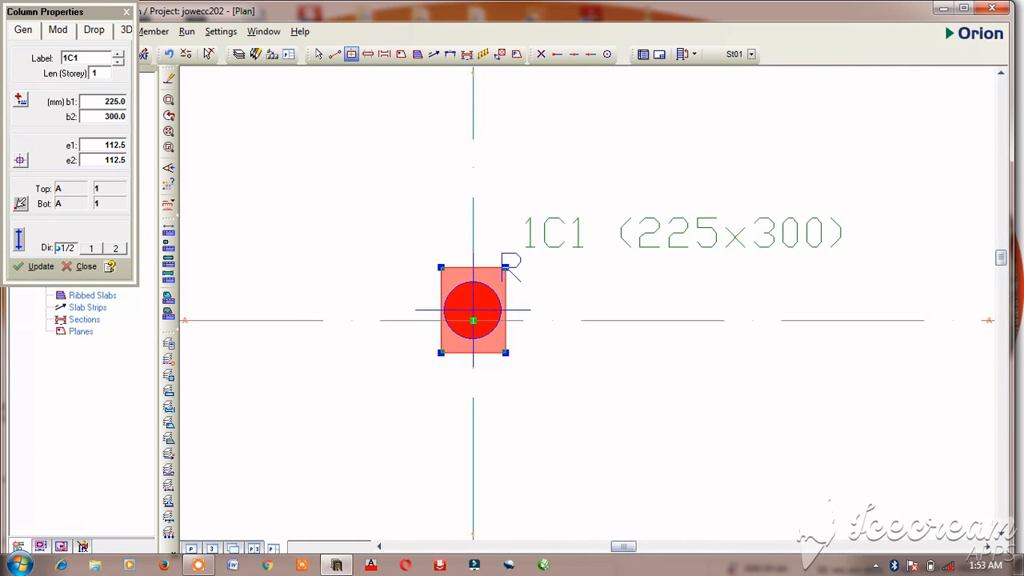
# Step: Change the column at axes A and 1 to b1 300 mm and b2 225 mm and apply the update
pyautogui.doubleClick(118, 101)
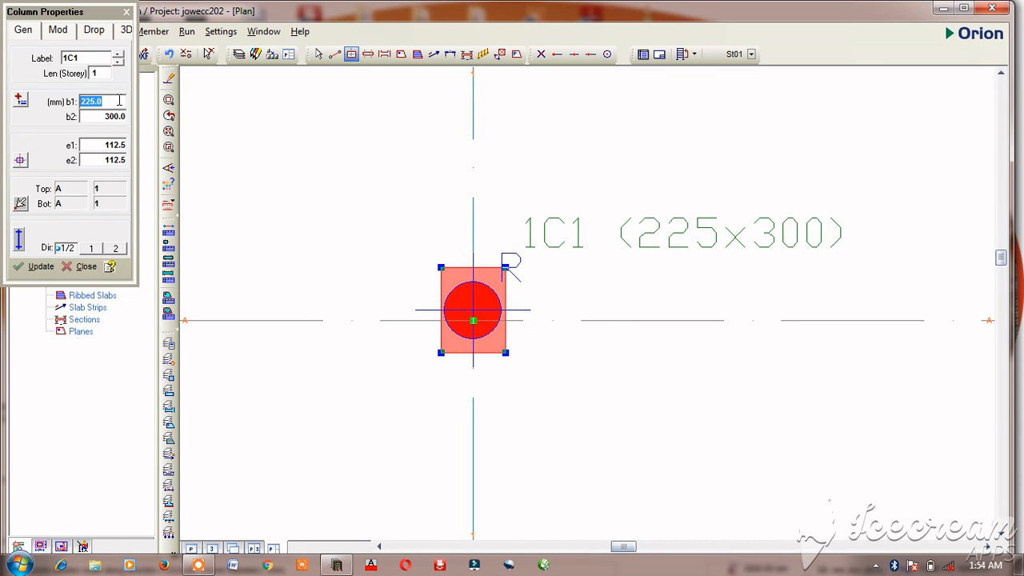
pyautogui.write('300')
pyautogui.doubleClick(118, 117)
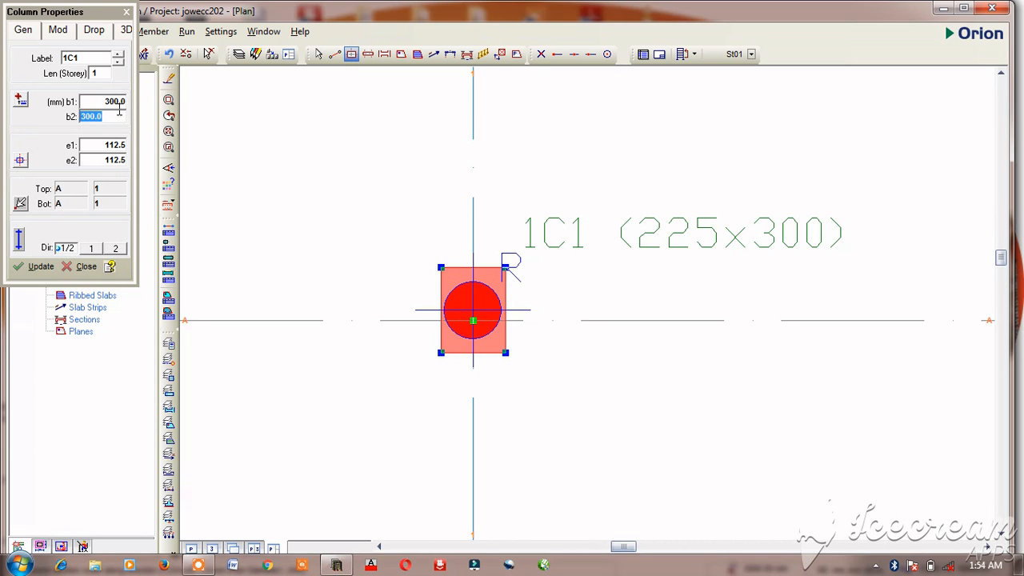
pyautogui.write('225')
pyautogui.click(36, 267)
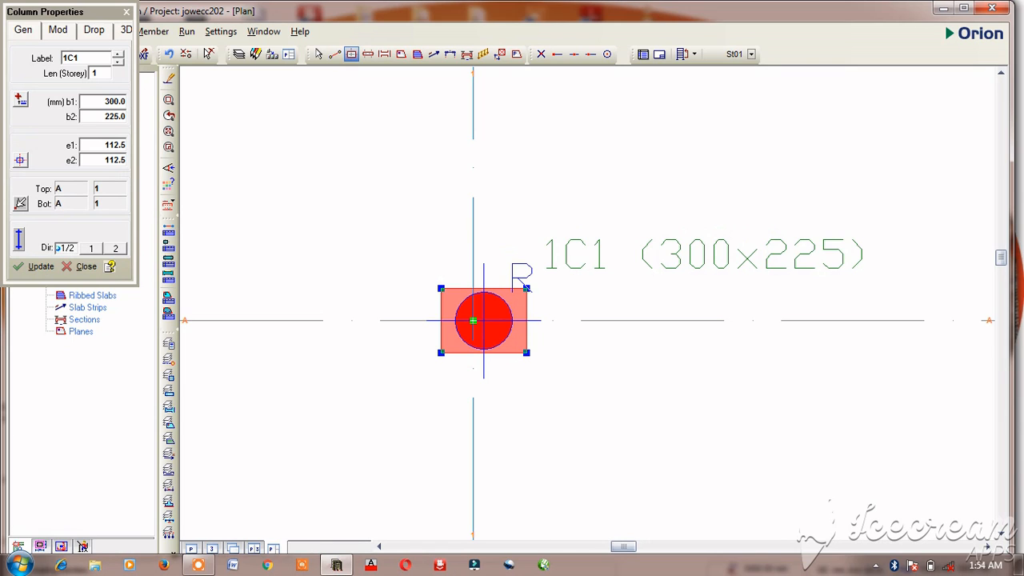
# Step: Place 300x225 mm columns along axis 1 at its intersections with axes B, C and D
pyautogui.scroll(-6, 527, 287)
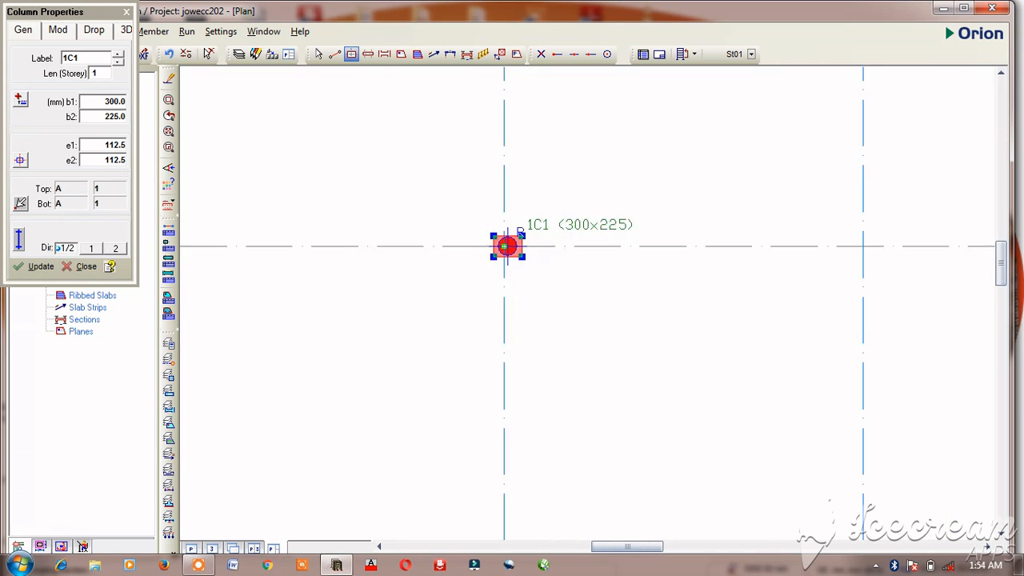
pyautogui.scroll(-4, 516, 256)
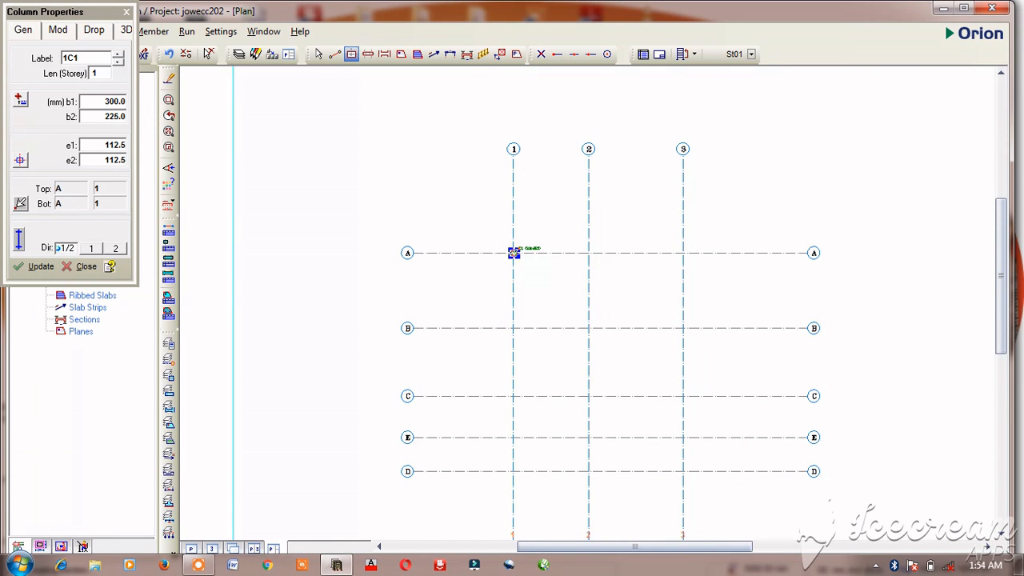
pyautogui.click(513, 328)
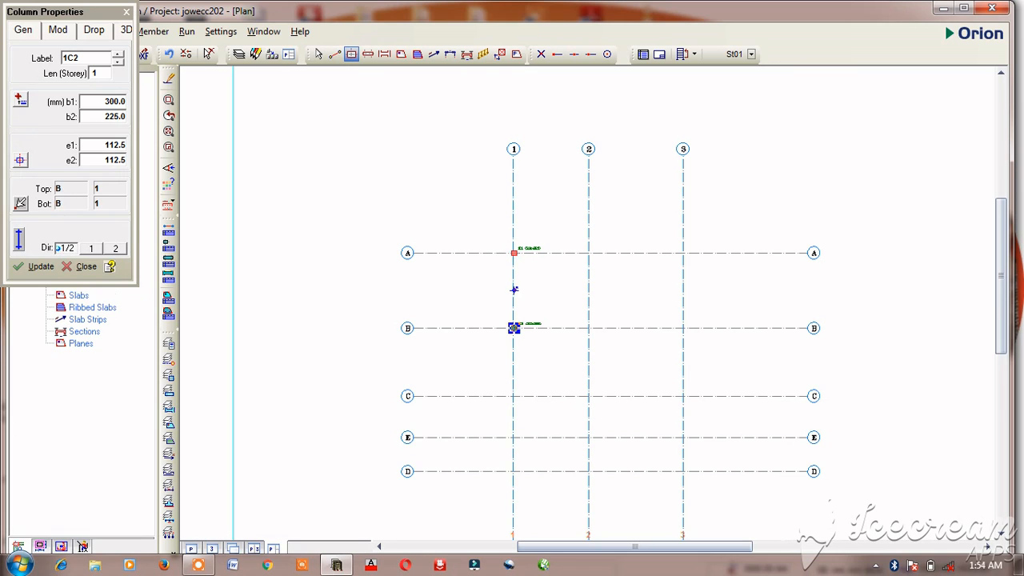
pyautogui.scroll(2, 514, 289)
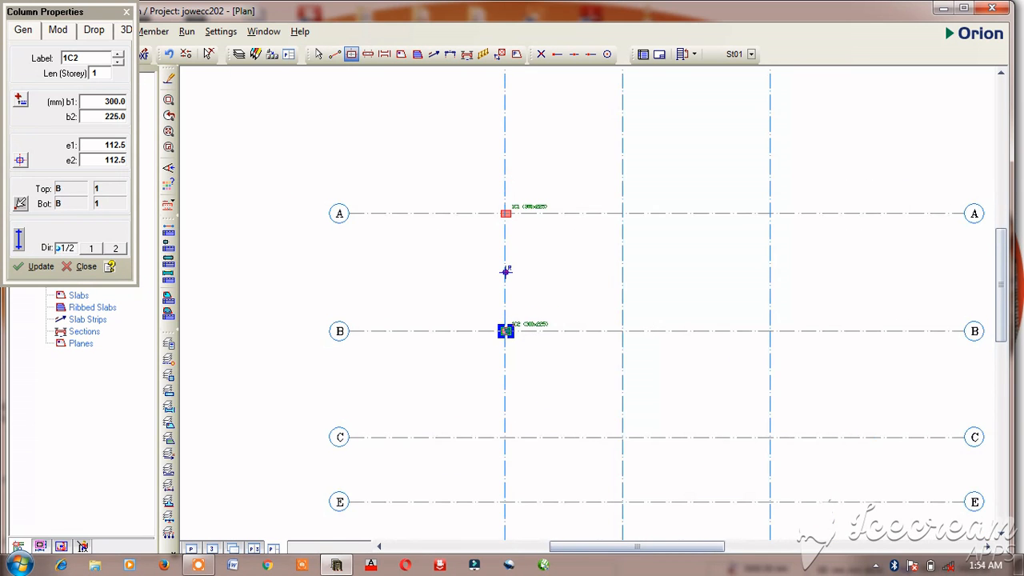
pyautogui.click(506, 436)
pyautogui.scroll(-4, 505, 320)
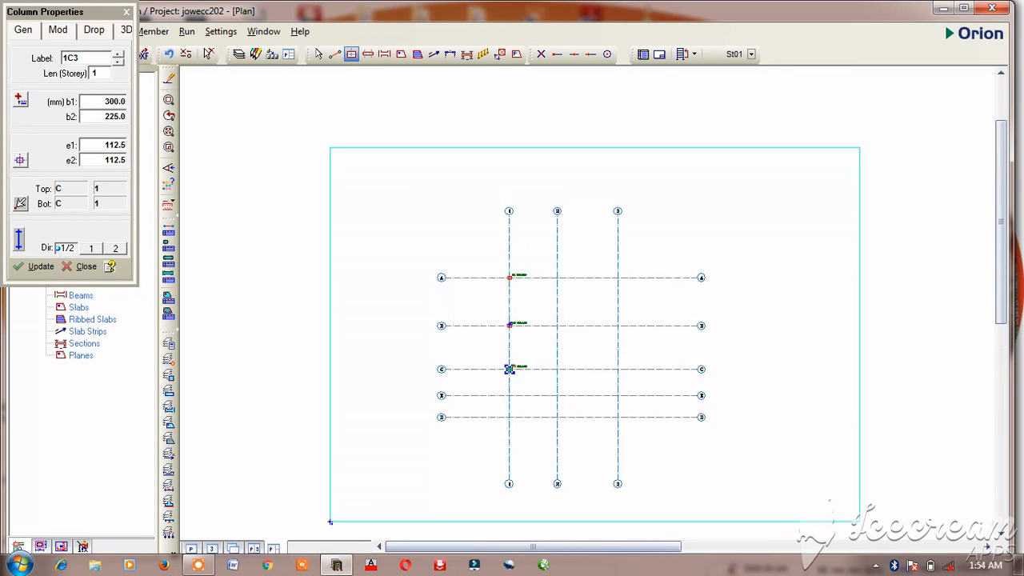
pyautogui.scroll(2, 506, 283)
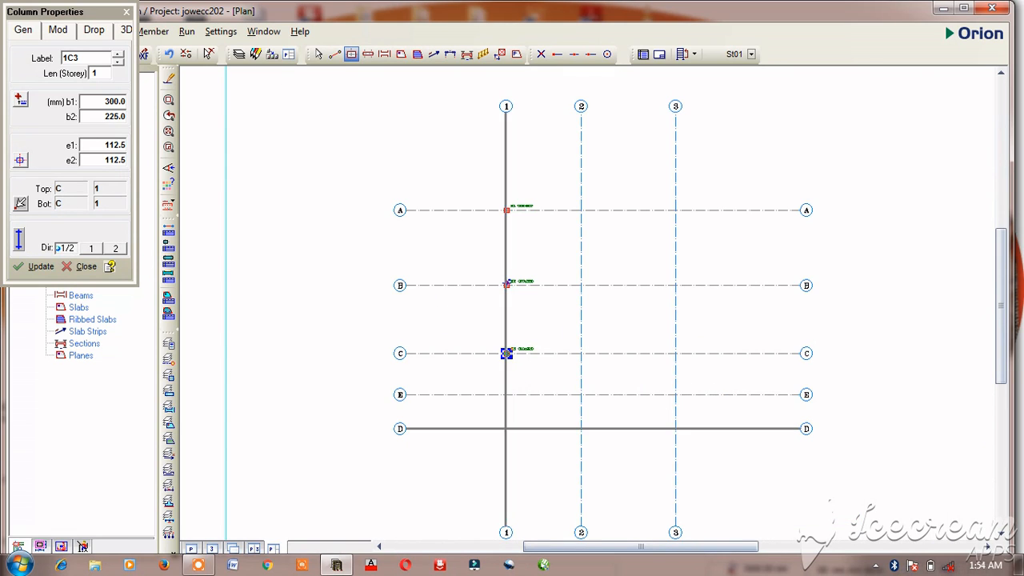
pyautogui.click(506, 428)
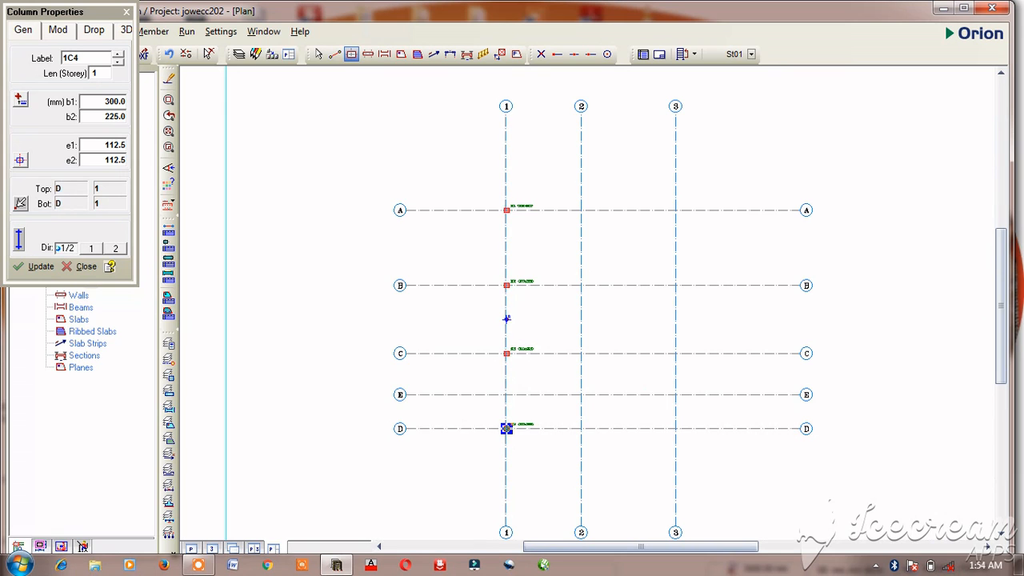
pyautogui.scroll(3, 506, 319)
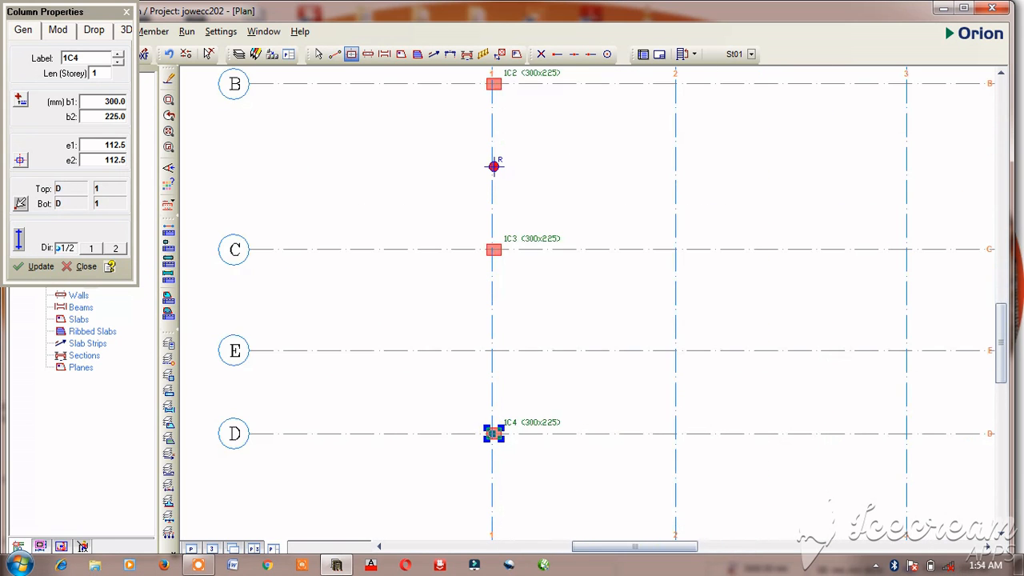
# Step: Place a 300x225 mm column at the intersection of axes D and 2
pyautogui.scroll(2, 498, 439)
pyautogui.scroll(-3, 489, 427)
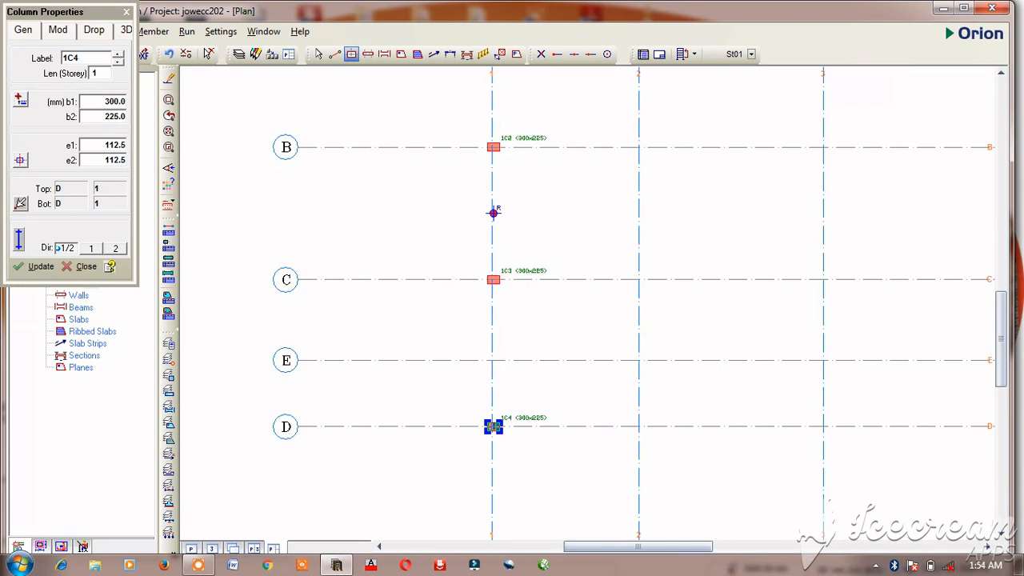
pyautogui.scroll(3, 499, 424)
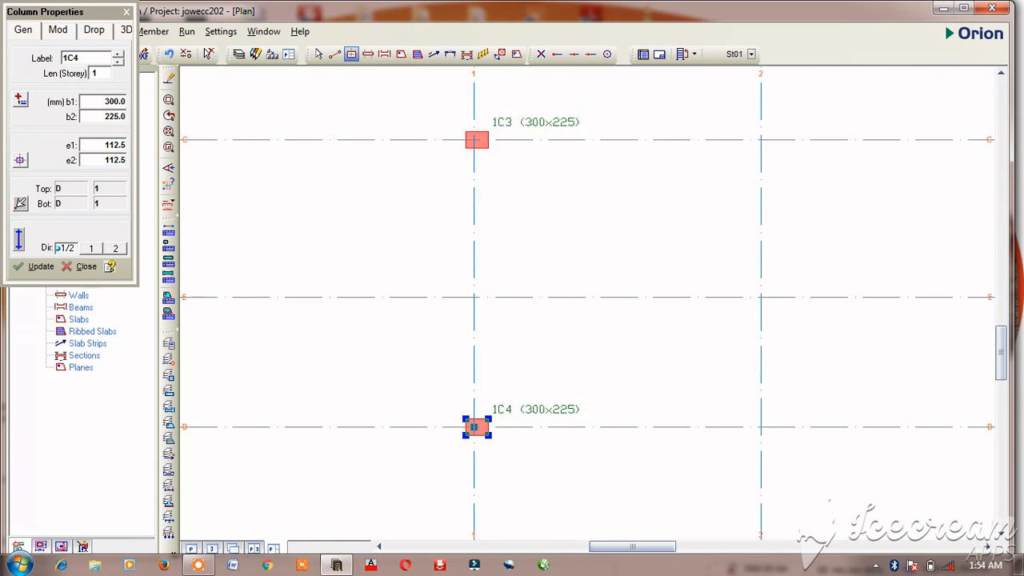
pyautogui.scroll(1, 468, 416)
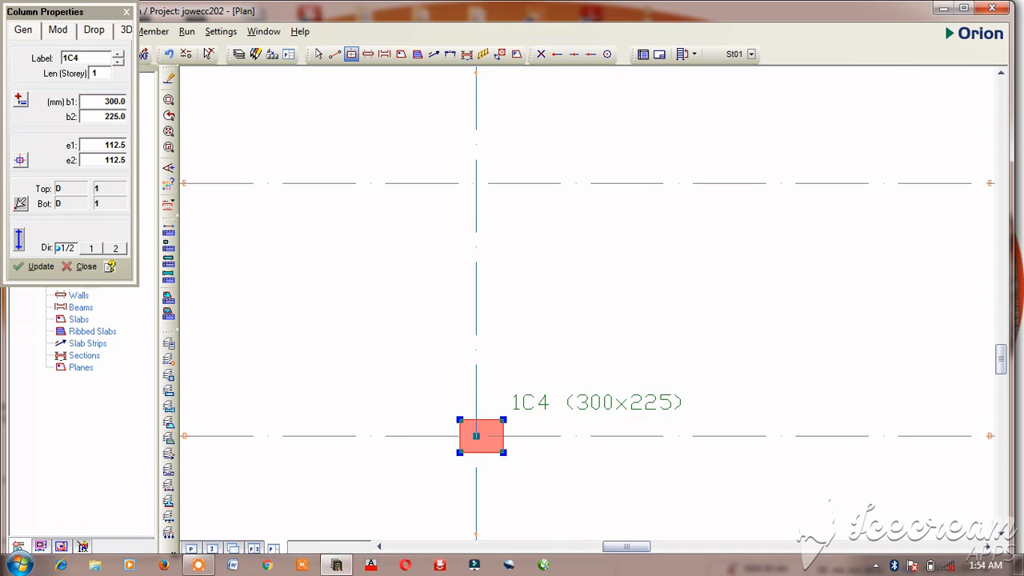
pyautogui.scroll(-4, 574, 112)
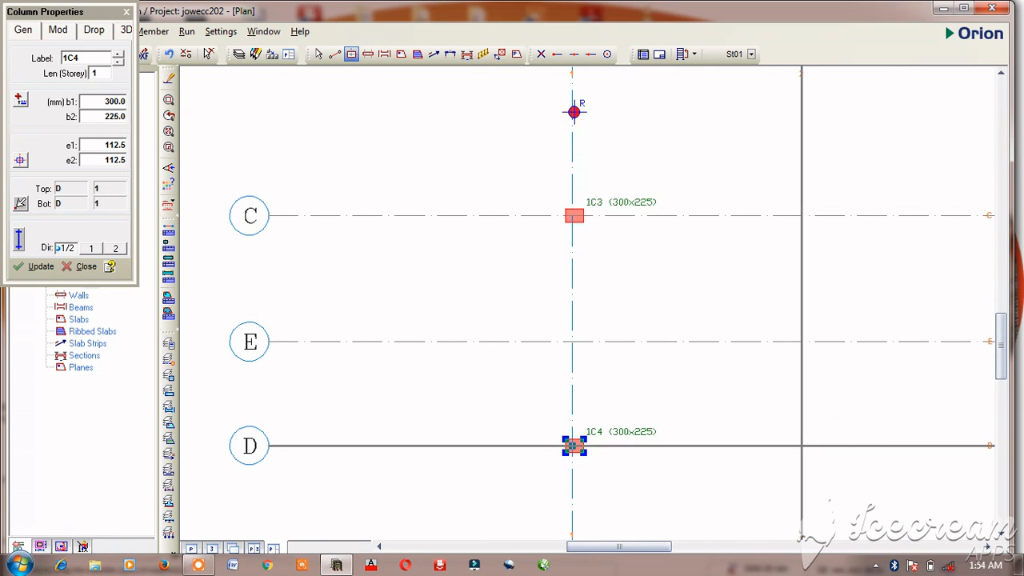
pyautogui.click(801, 445)
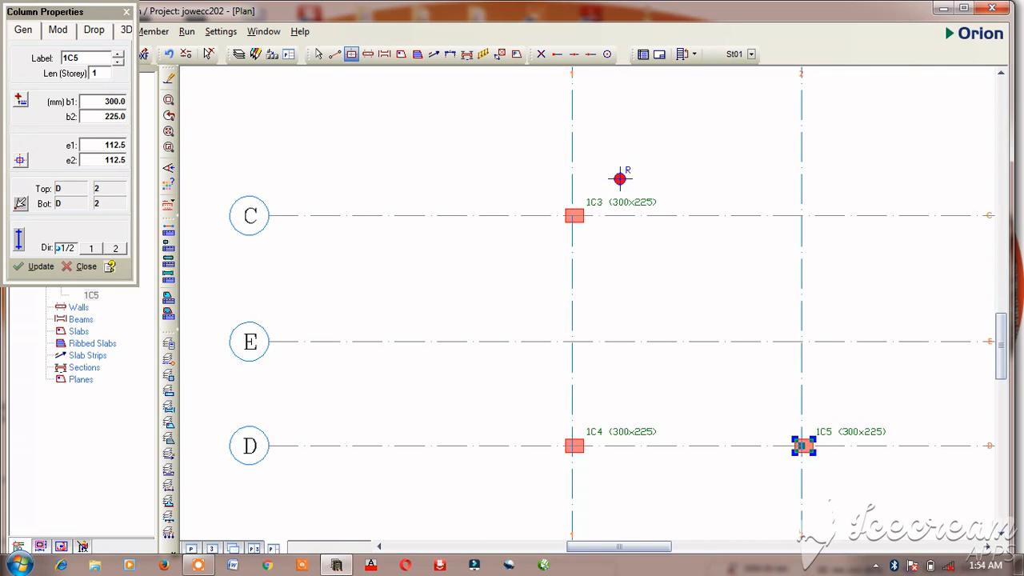
# Step: Set the eccentricity e1 of the column at axes D and 2 to 187.5 mm and apply the update
pyautogui.doubleClick(122, 145)
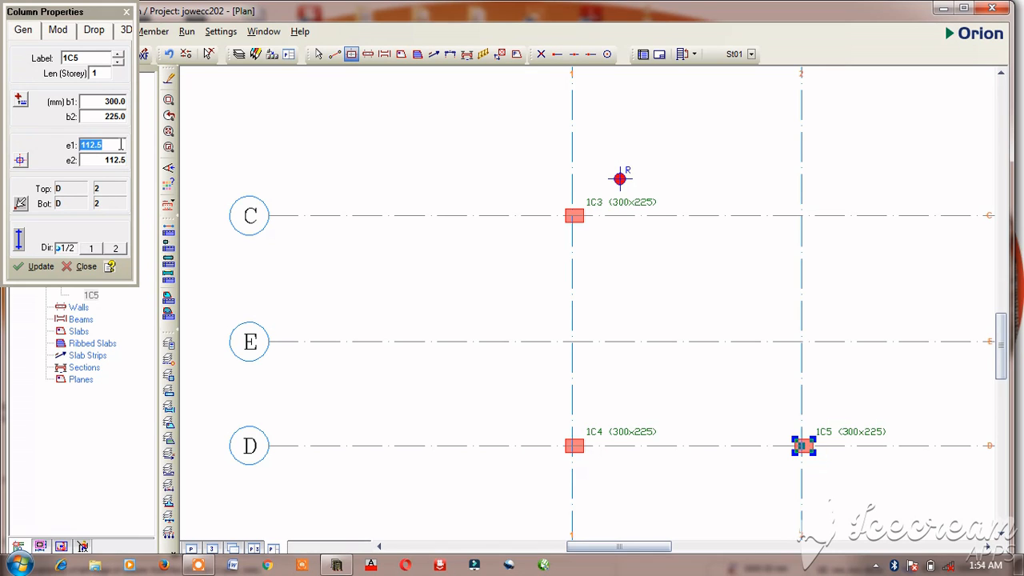
pyautogui.write('187.5')
pyautogui.click(32, 269)
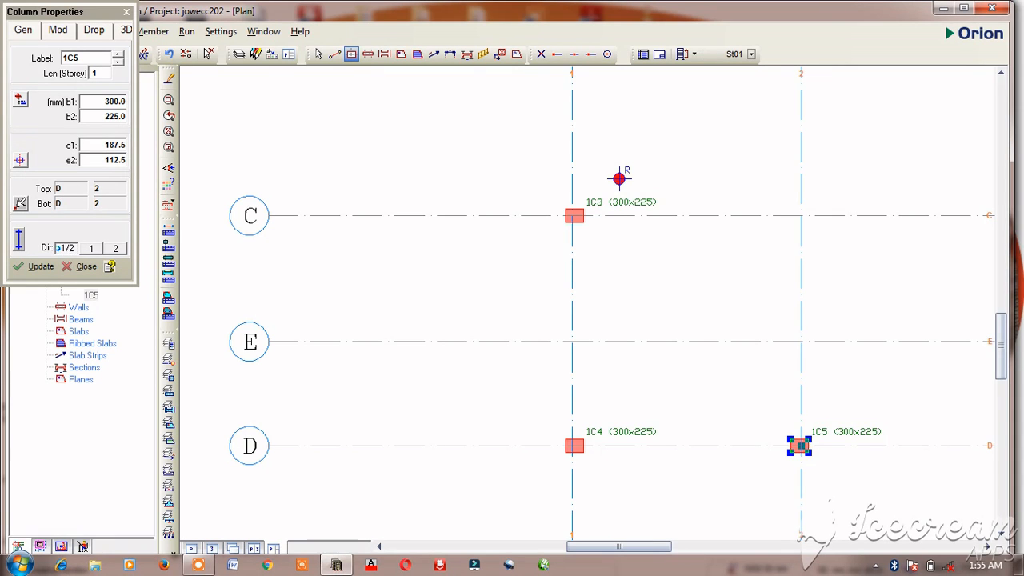
# Step: Place 300x225 mm columns along axis 2 at its intersections with axes C, B and A
pyautogui.scroll(3, 809, 452)
pyautogui.scroll(-5, 772, 444)
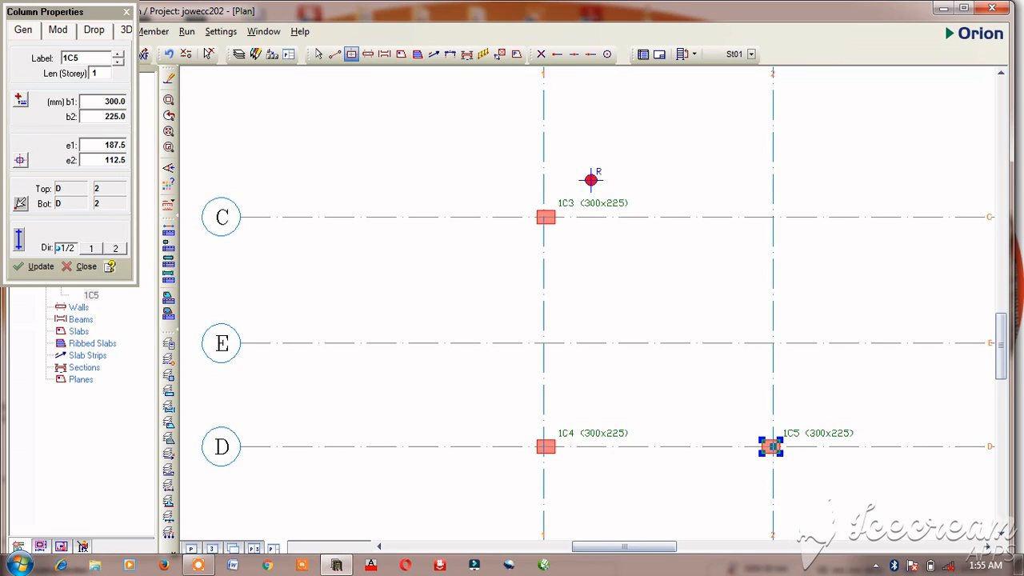
pyautogui.scroll(-2, 770, 446)
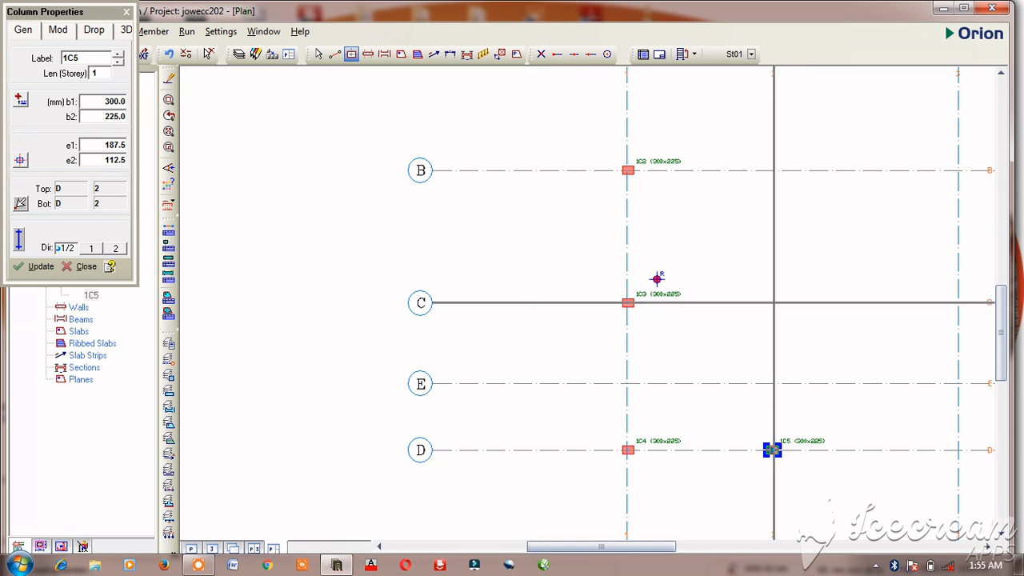
pyautogui.click(657, 278)
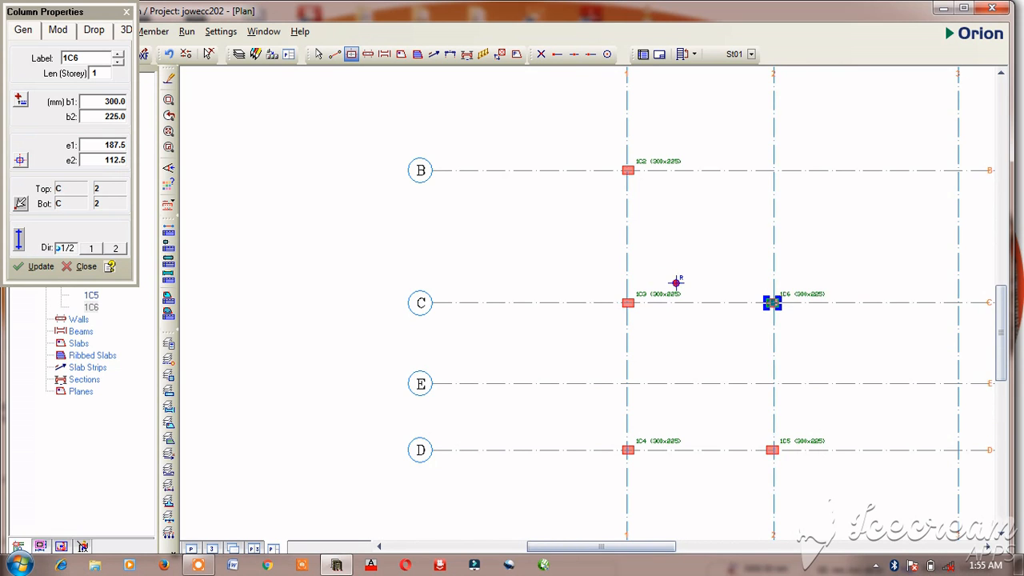
pyautogui.scroll(1, 664, 280)
pyautogui.scroll(-2, 699, 298)
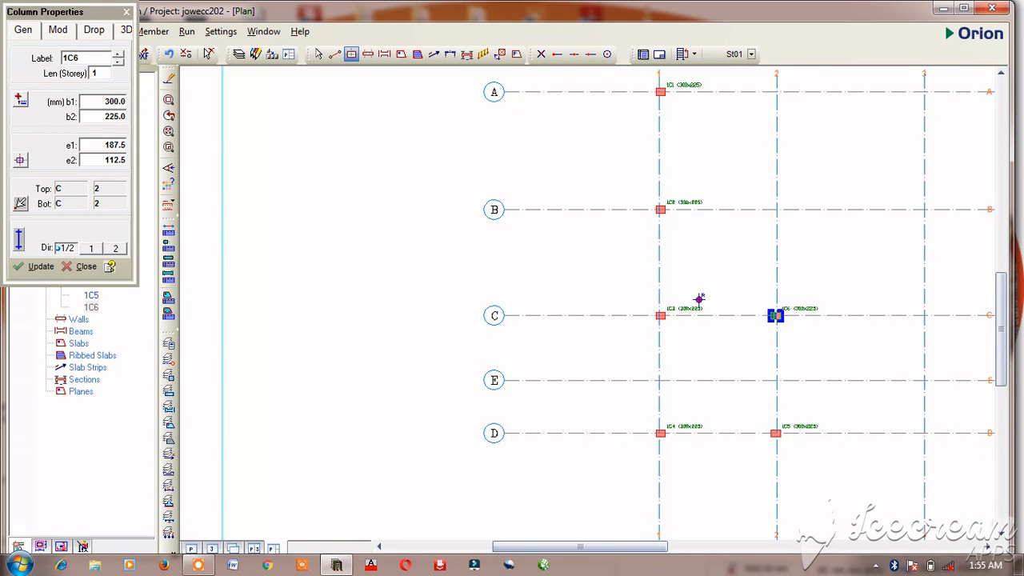
pyautogui.click(706, 290)
pyautogui.scroll(-1, 705, 268)
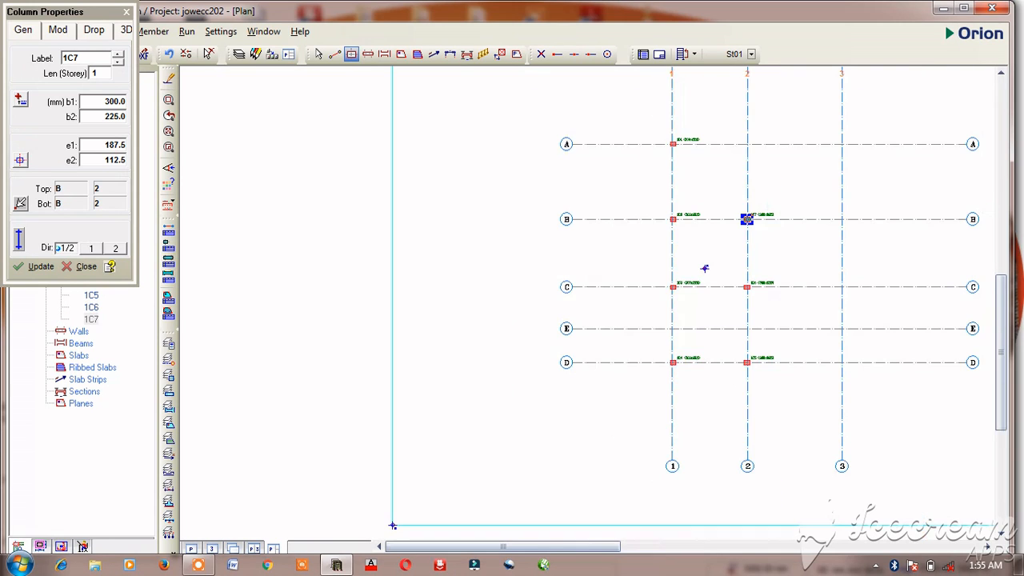
pyautogui.click(710, 252)
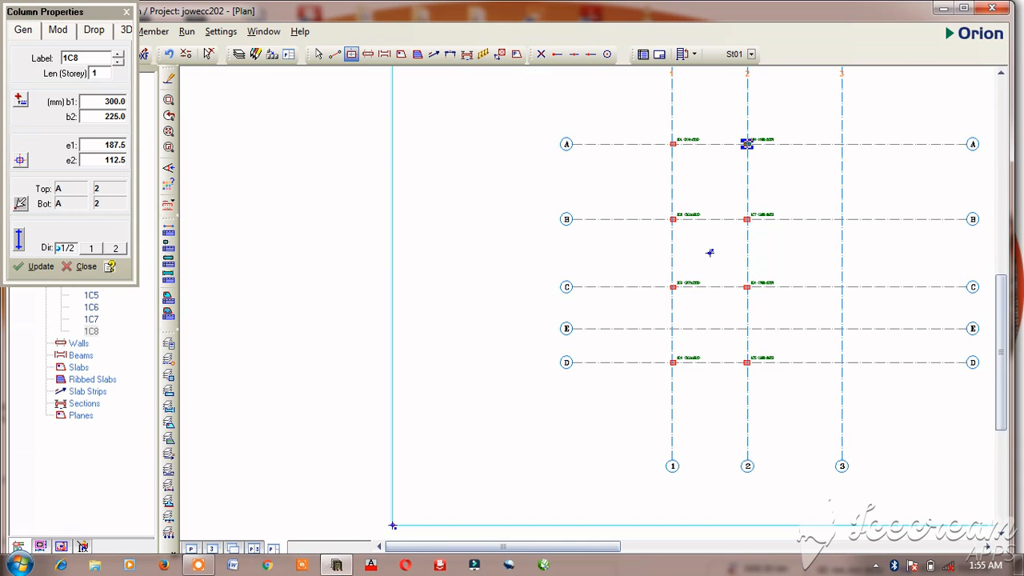
# Step: Place a 300x225 mm column at the intersection of axes A and 3
pyautogui.scroll(1, 710, 252)
pyautogui.scroll(-1, 679, 290)
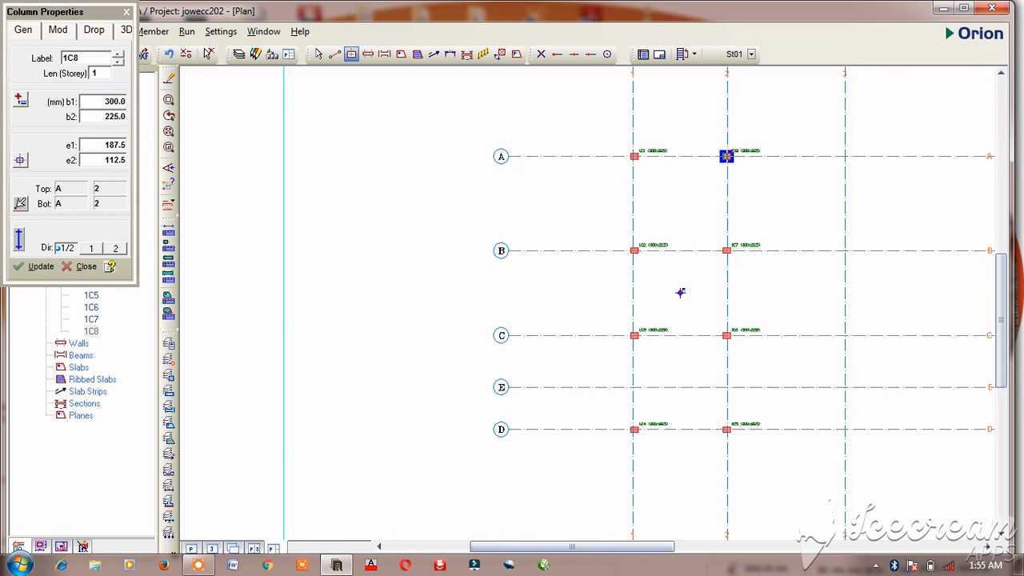
pyautogui.click(846, 156)
pyautogui.scroll(4, 856, 153)
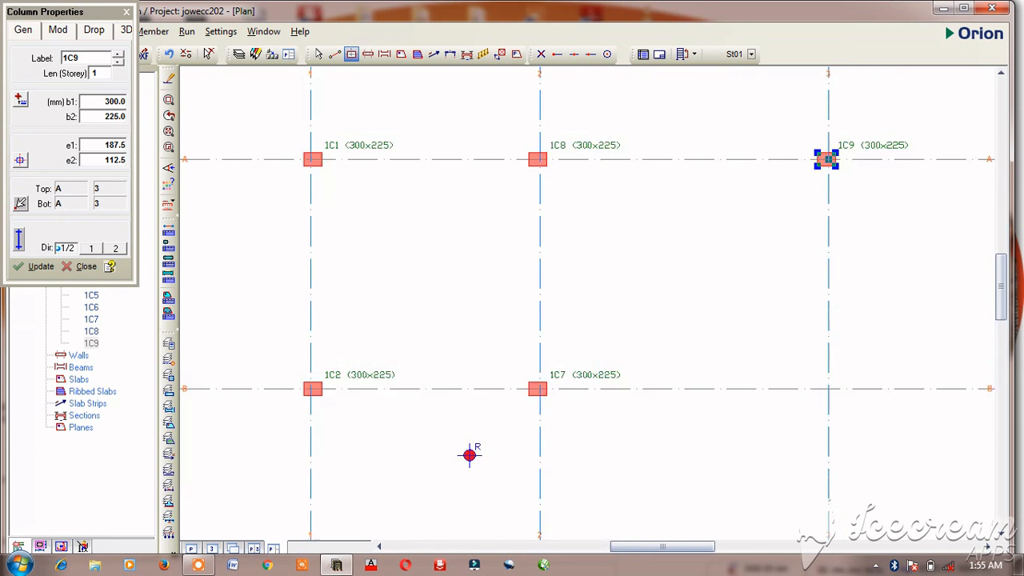
pyautogui.scroll(3, 835, 141)
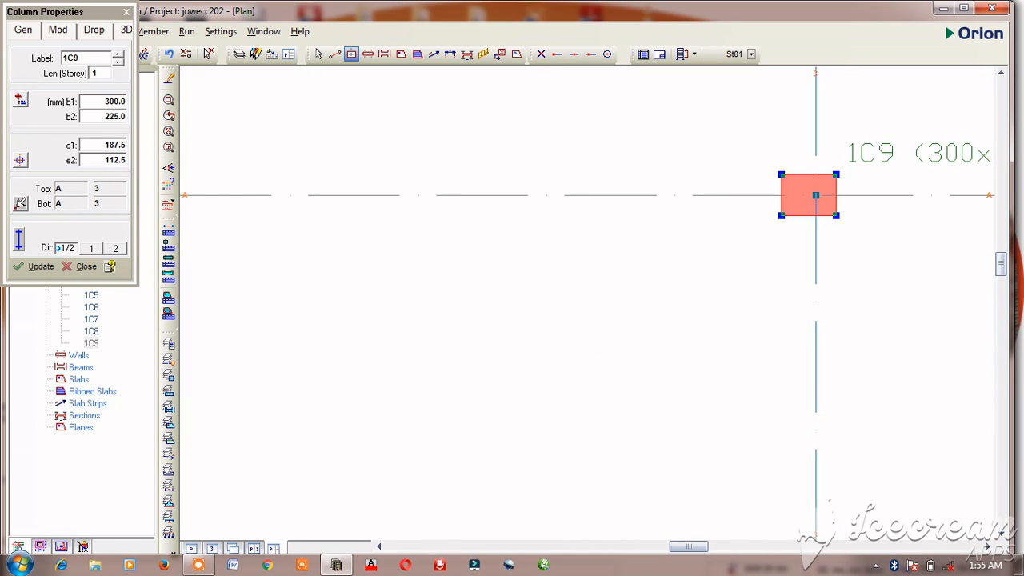
# Step: Change the column at axes A and 3 to b1 225 mm and b2 300 mm and apply the update
pyautogui.click(109, 116)
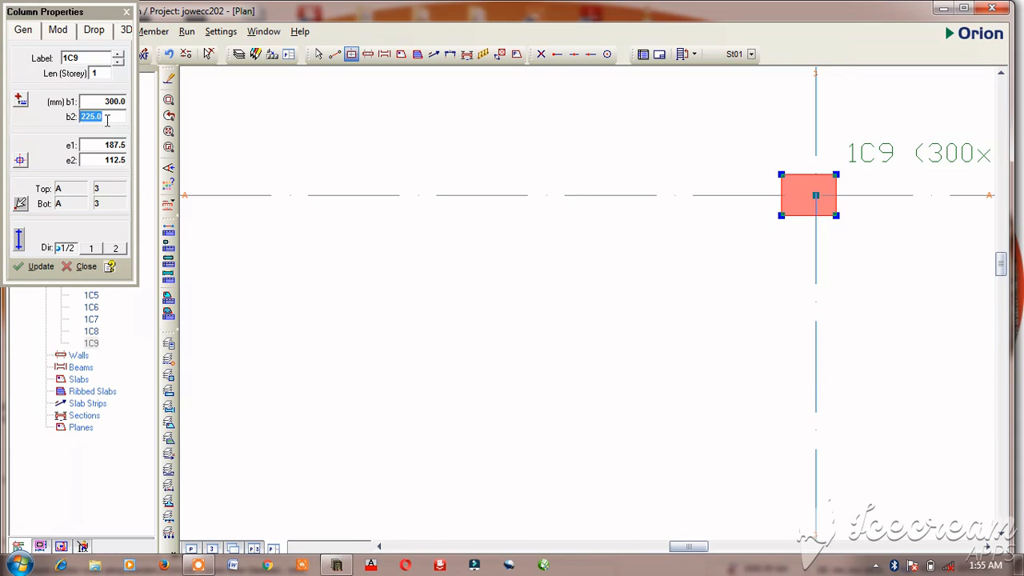
pyautogui.write('300')
pyautogui.click(112, 101)
pyautogui.write('225')
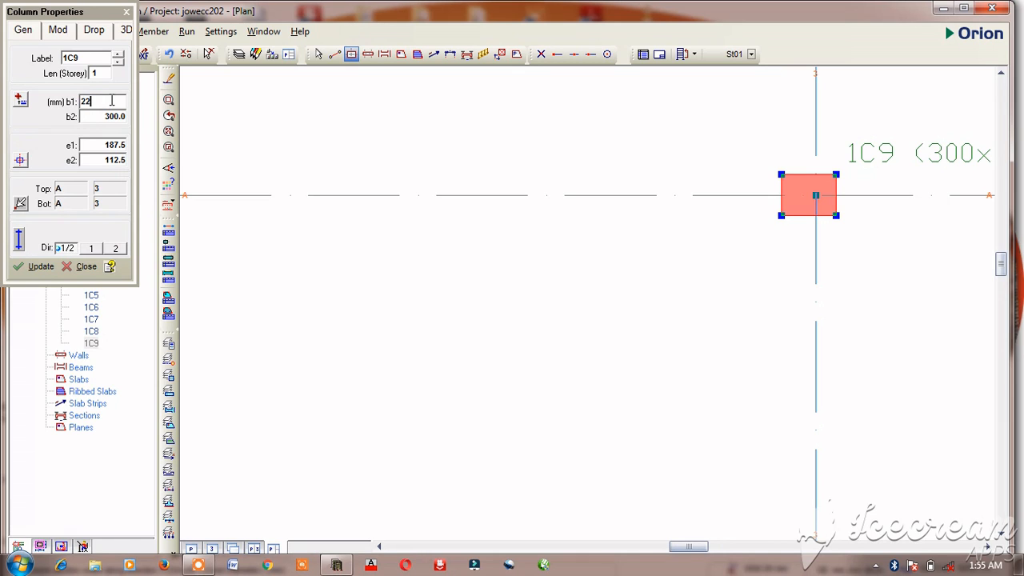
pyautogui.click(42, 267)
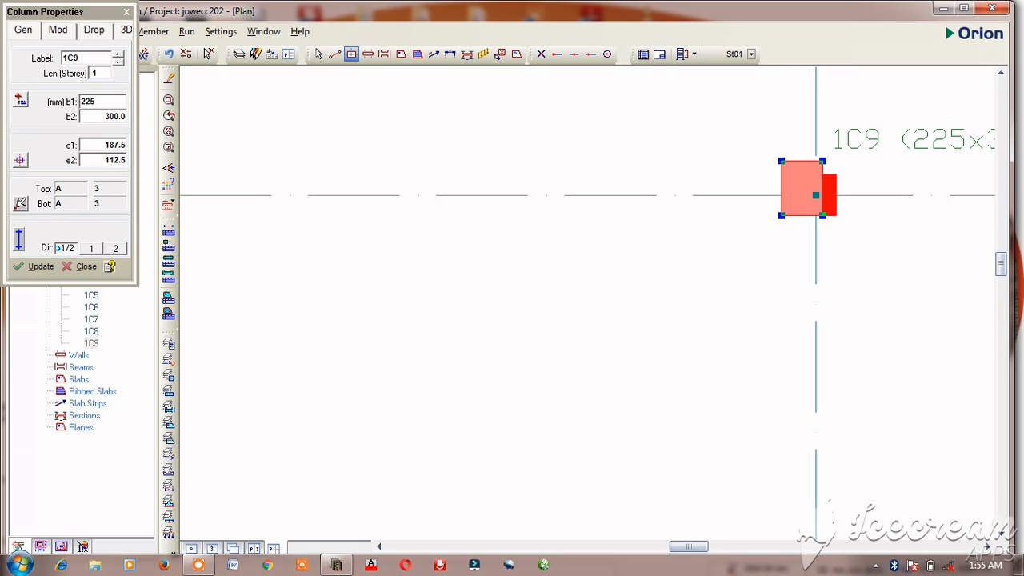
# Step: Set the eccentricities of the column at axes A and 3 to e1 112.5 mm and e2 187.5 mm, and apply the update
pyautogui.click(117, 144)
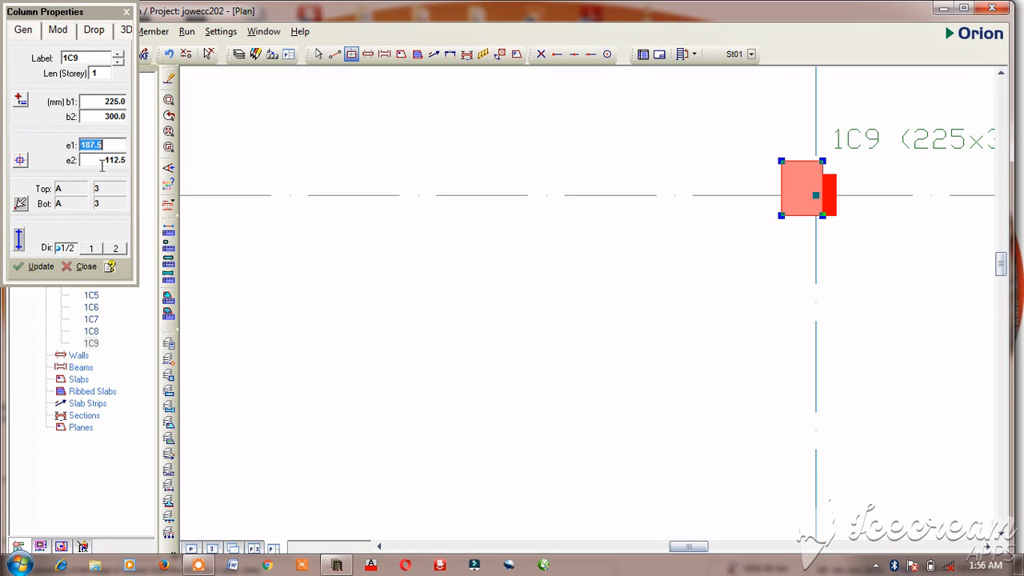
pyautogui.click(111, 162)
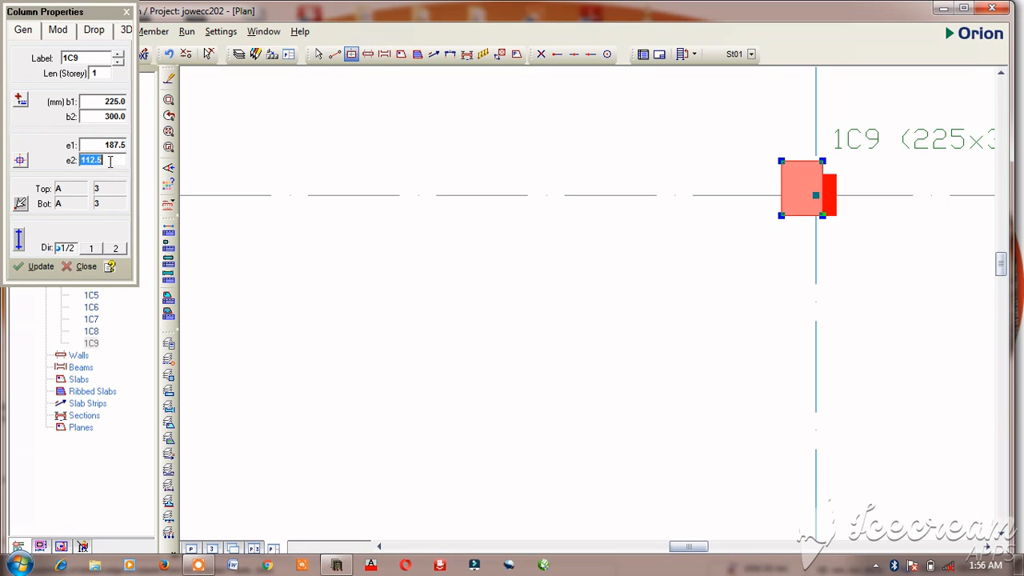
pyautogui.write('187.5')
pyautogui.click(113, 145)
pyautogui.write('112')
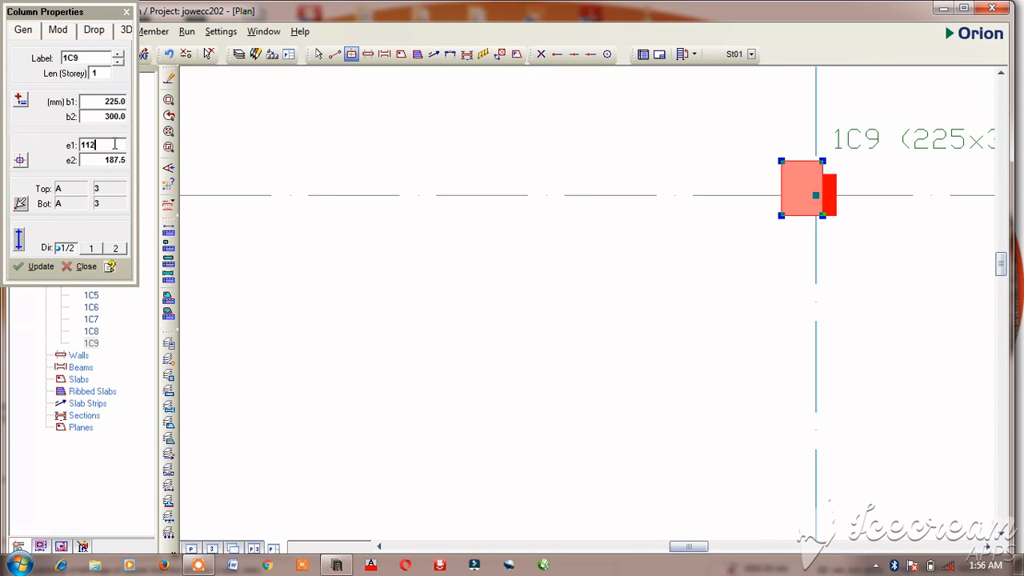
pyautogui.write('.5')
pyautogui.click(40, 266)
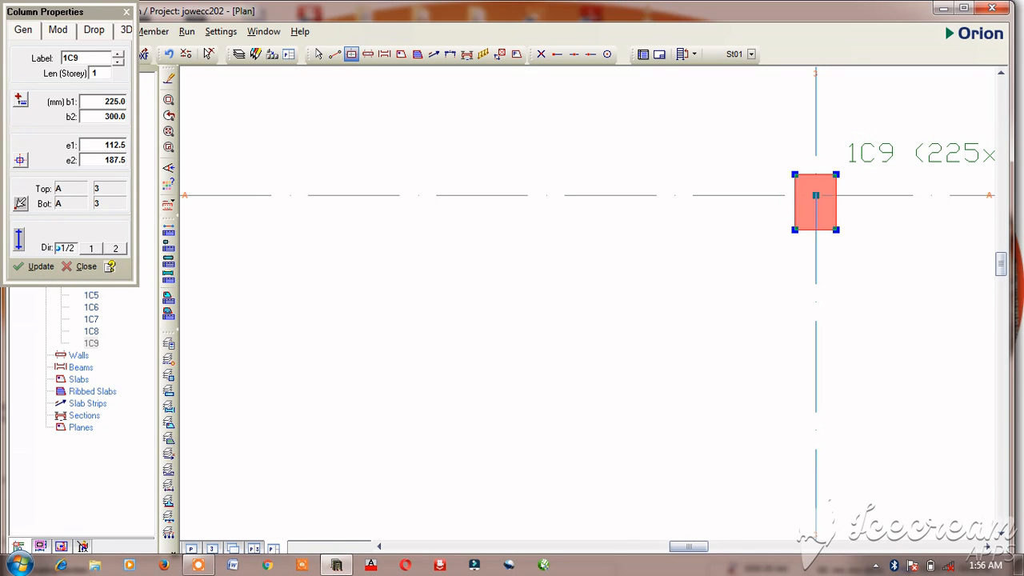
# Step: Place 225x300 mm columns along axis 3 at its intersections with axes B and C
pyautogui.scroll(-5, 493, 425)
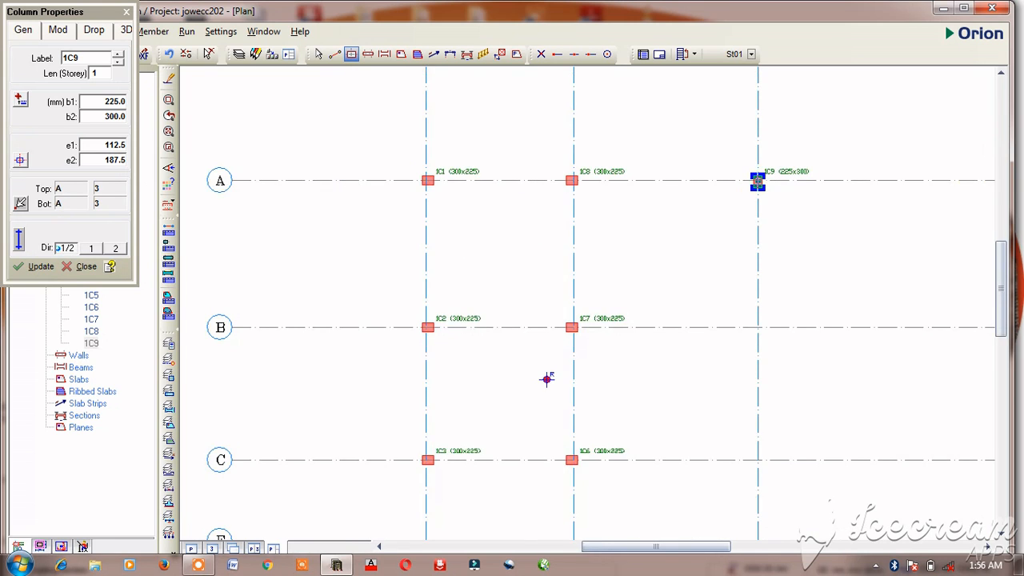
pyautogui.scroll(4, 547, 378)
pyautogui.scroll(-4, 345, 434)
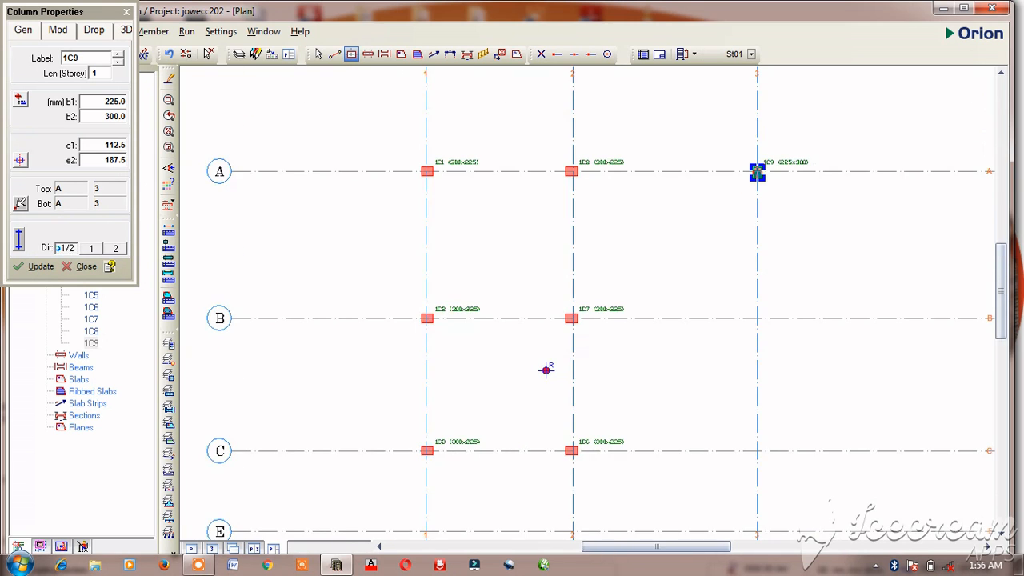
pyautogui.scroll(3, 546, 370)
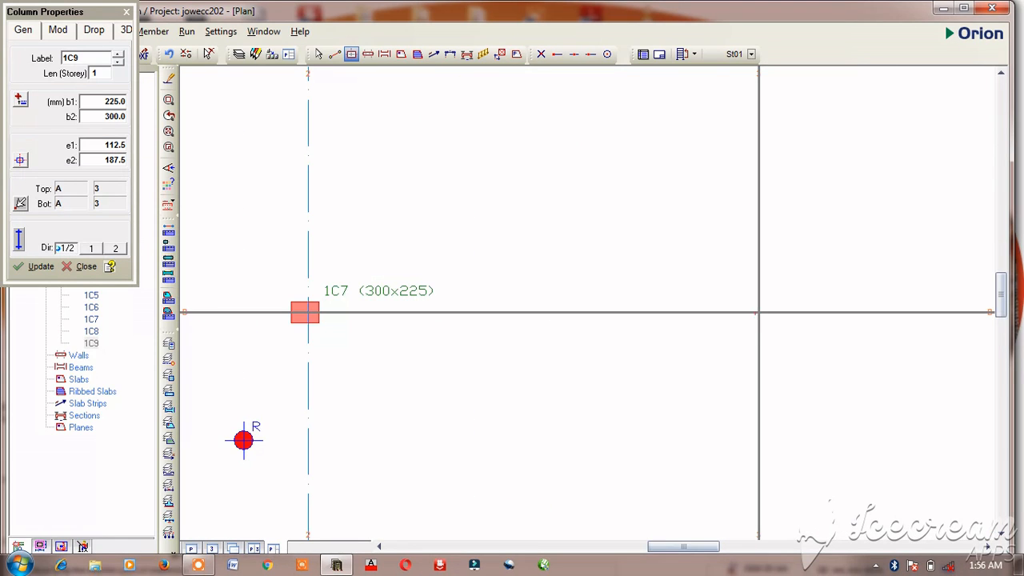
pyautogui.click(757, 313)
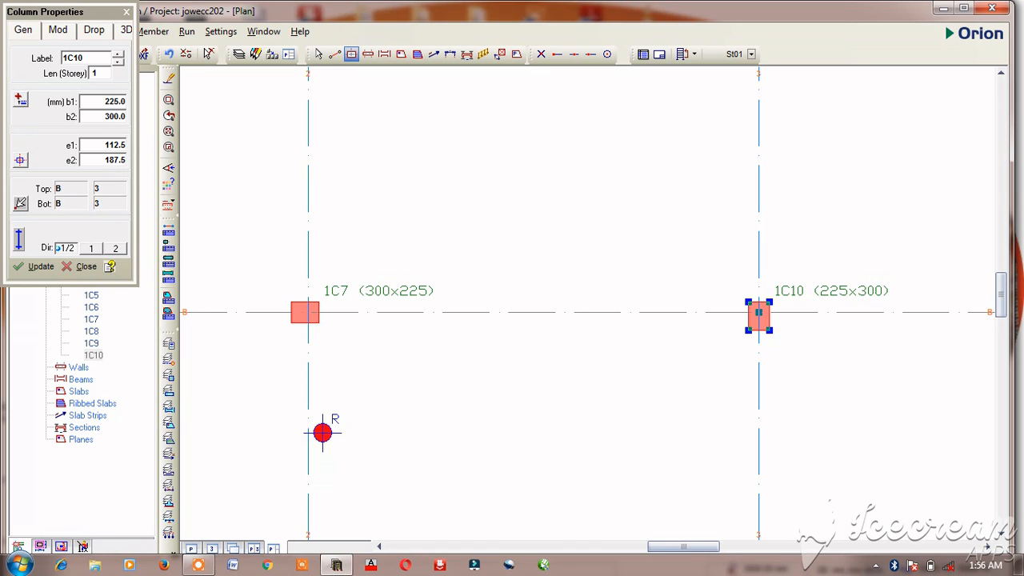
pyautogui.scroll(-5, 759, 357)
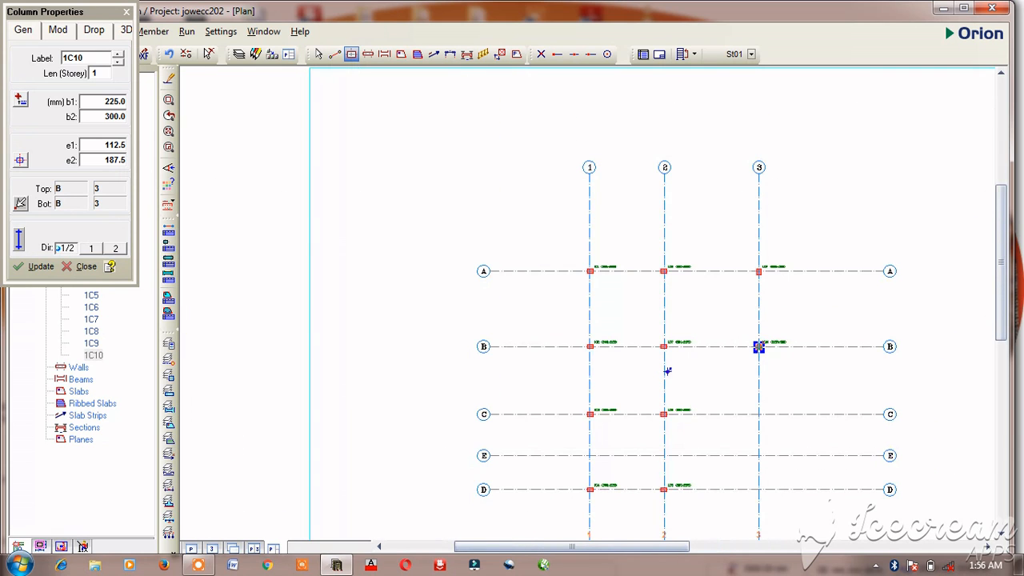
pyautogui.scroll(3, 759, 428)
pyautogui.scroll(-3, 761, 373)
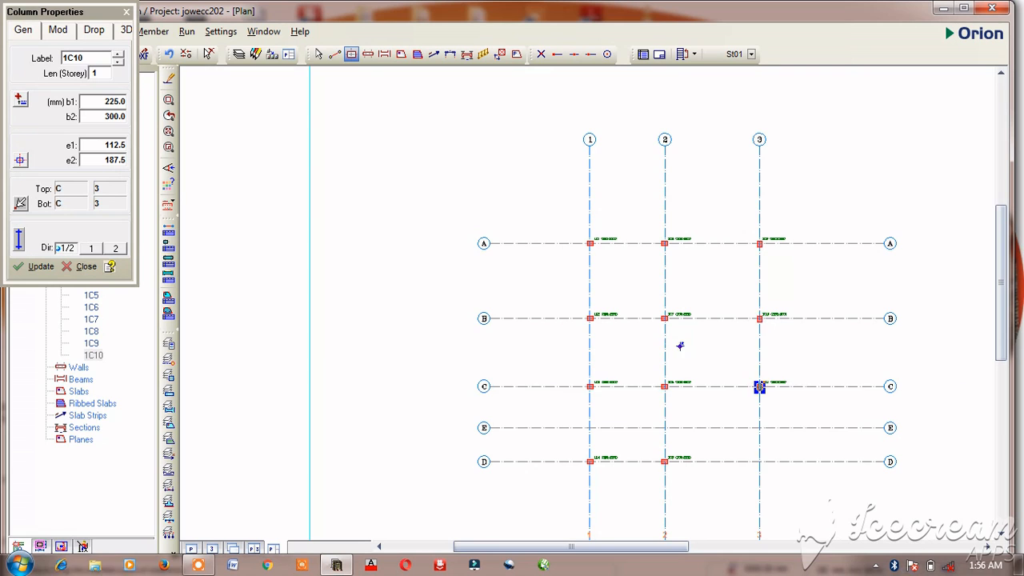
pyautogui.click(759, 386)
pyautogui.scroll(2, 760, 387)
pyautogui.scroll(2, 759, 367)
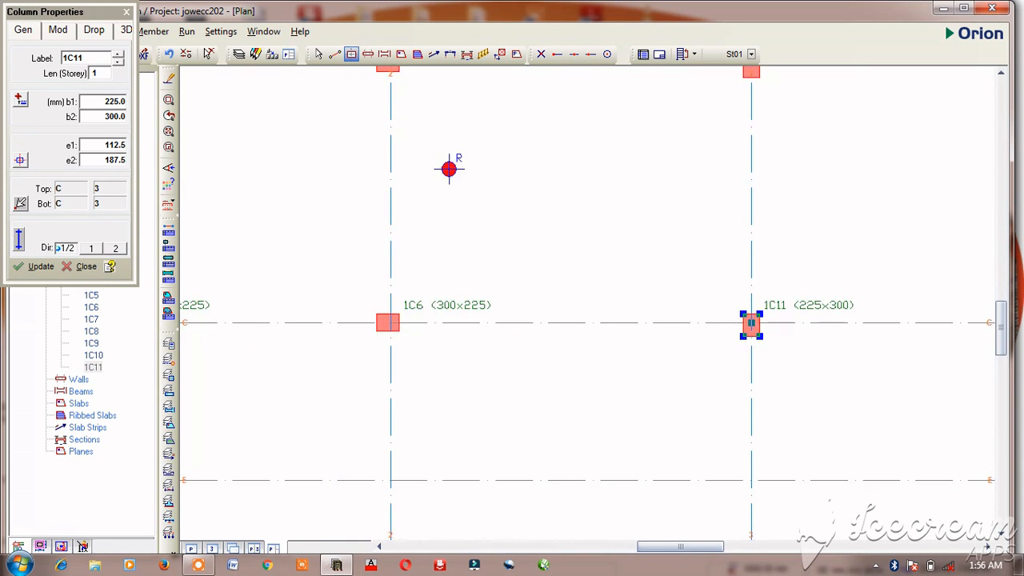
# Step: Place 225x300 mm columns along axis 3 at its intersections with axes D and E
pyautogui.scroll(-2, 750, 322)
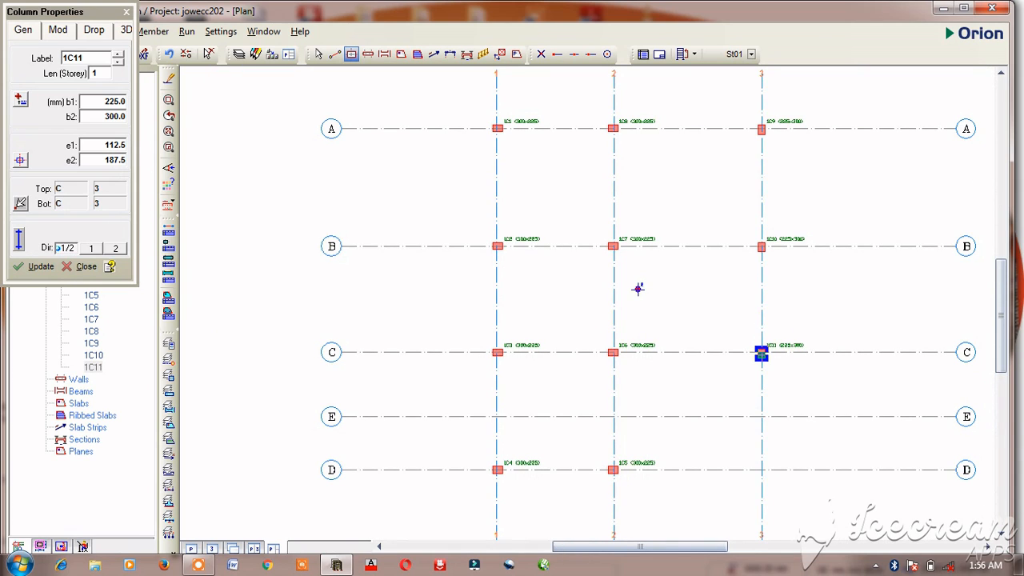
pyautogui.click(762, 471)
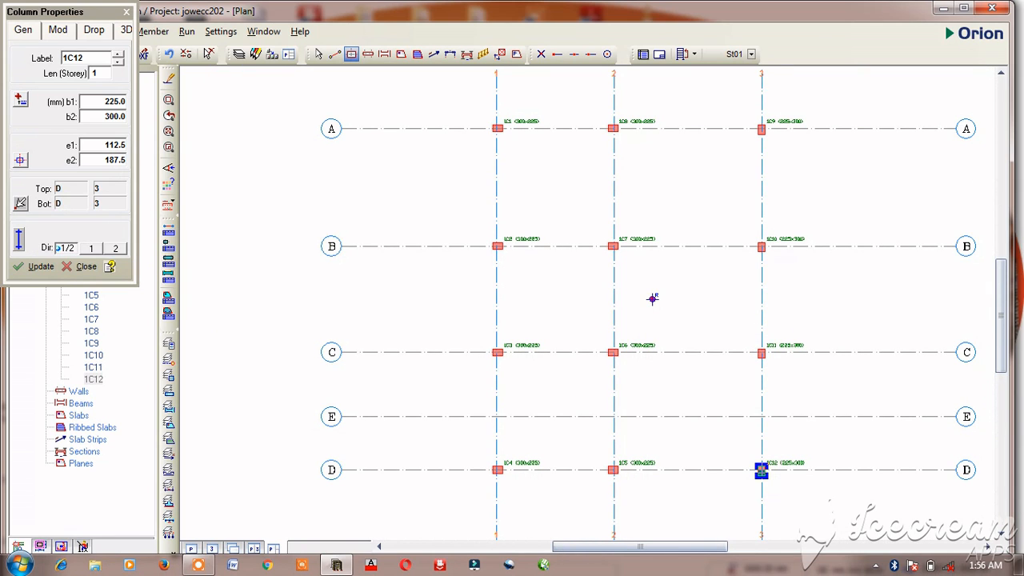
pyautogui.click(762, 418)
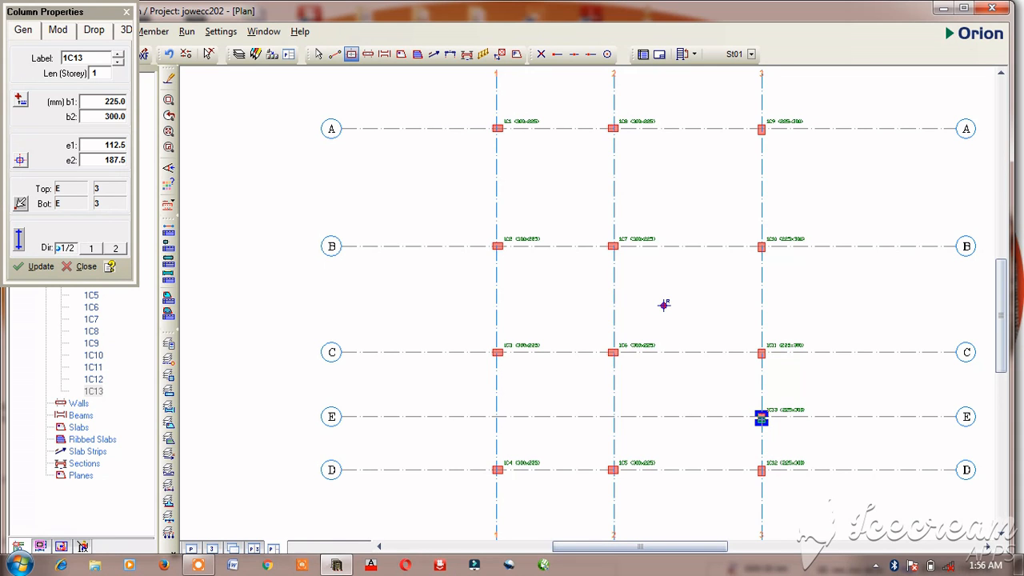
# Step: Delete the column at axes E and 3, and undo that deletion
pyautogui.scroll(3, 664, 305)
pyautogui.scroll(-4, 574, 254)
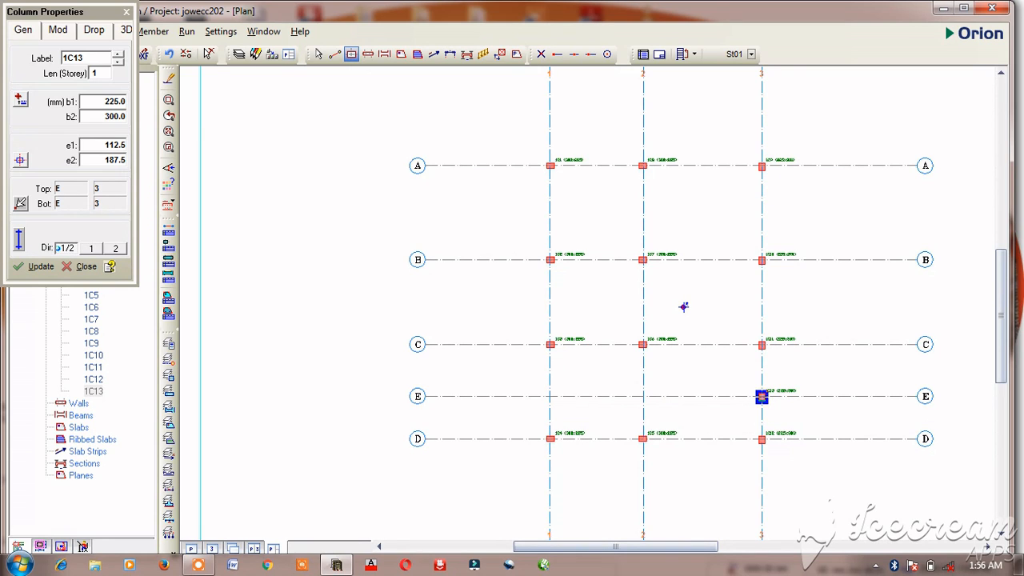
pyautogui.scroll(4, 761, 351)
pyautogui.rightClick(763, 334)
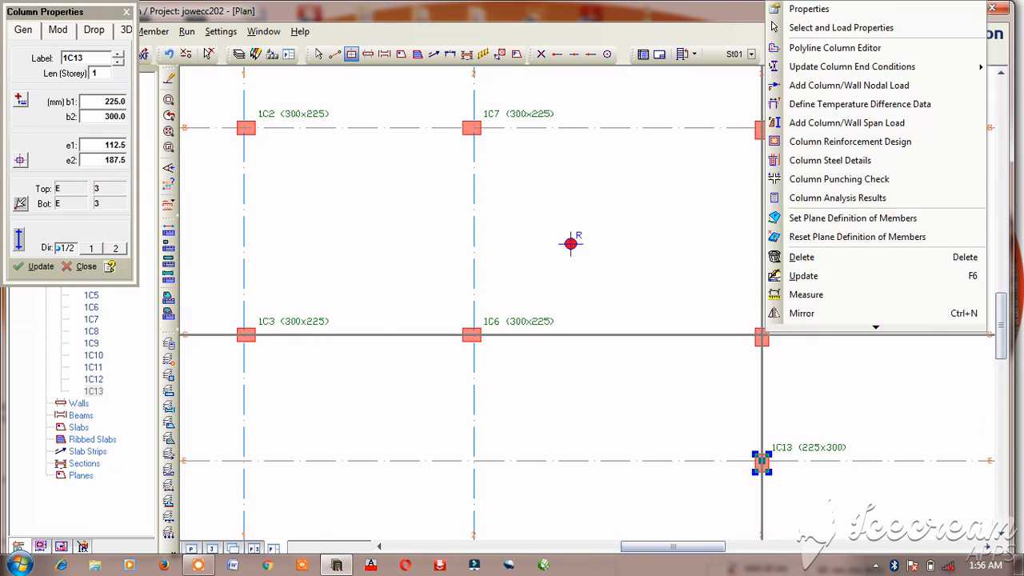
pyautogui.scroll(-2, 772, 329)
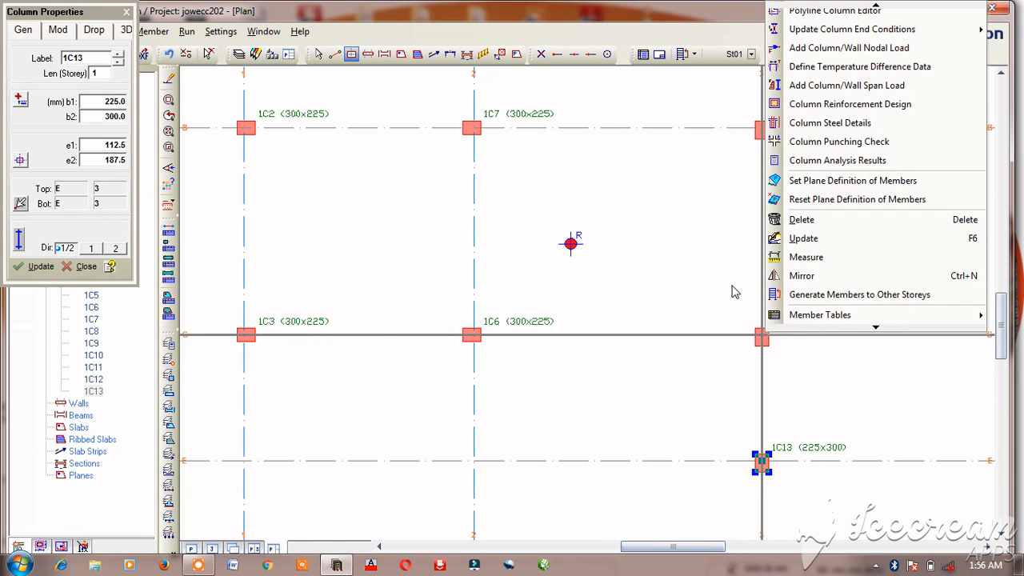
pyautogui.click(802, 220)
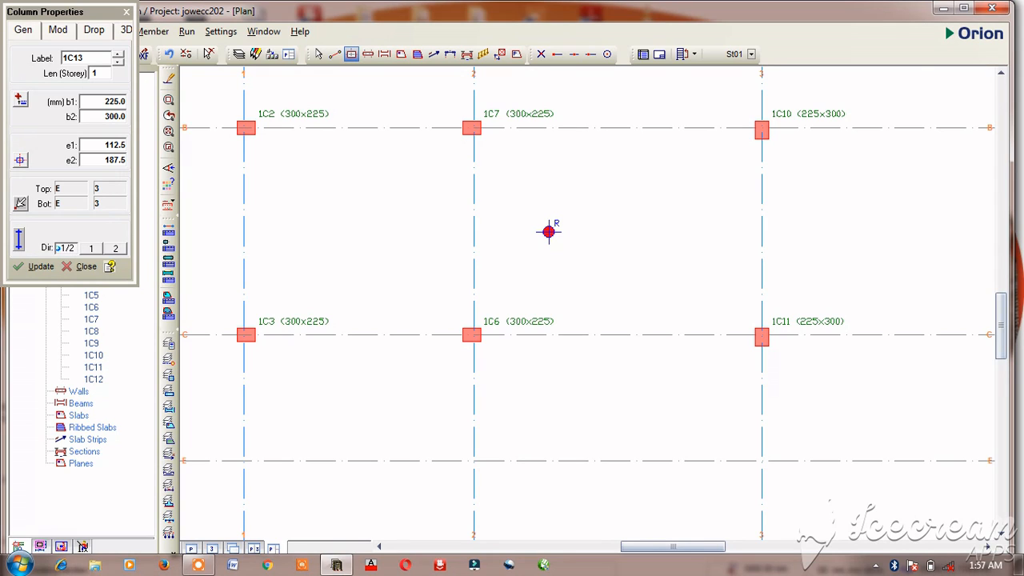
pyautogui.hotkey('ctrl', 'z')
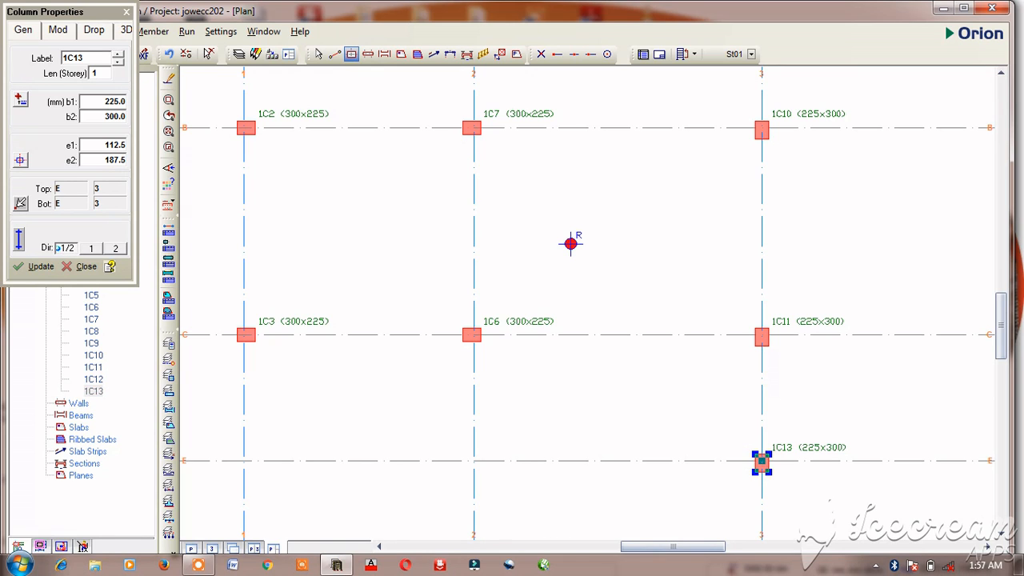
pyautogui.press('Escape')
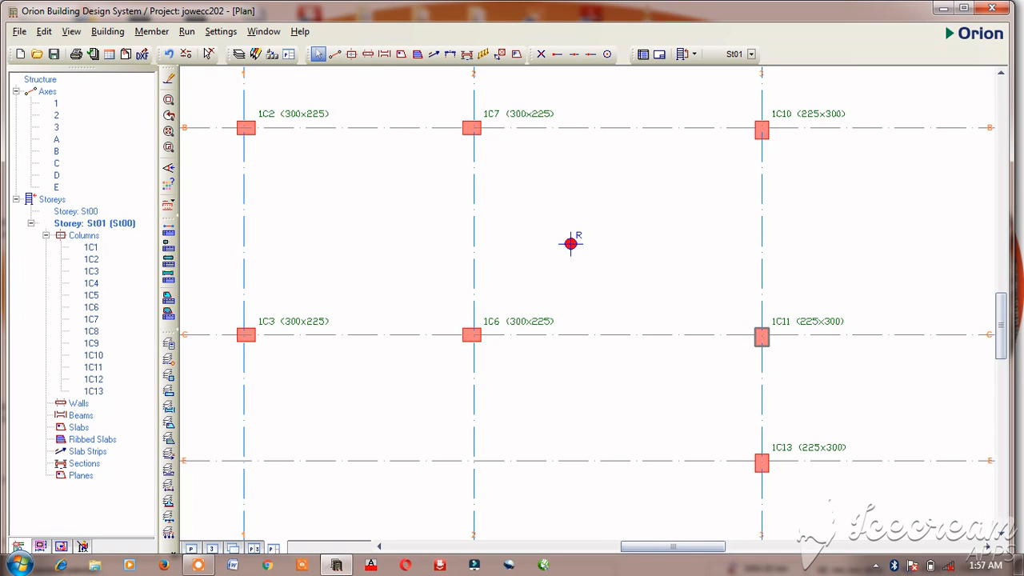
# Step: Delete the column at the intersection of axes C and 3
pyautogui.click(762, 337)
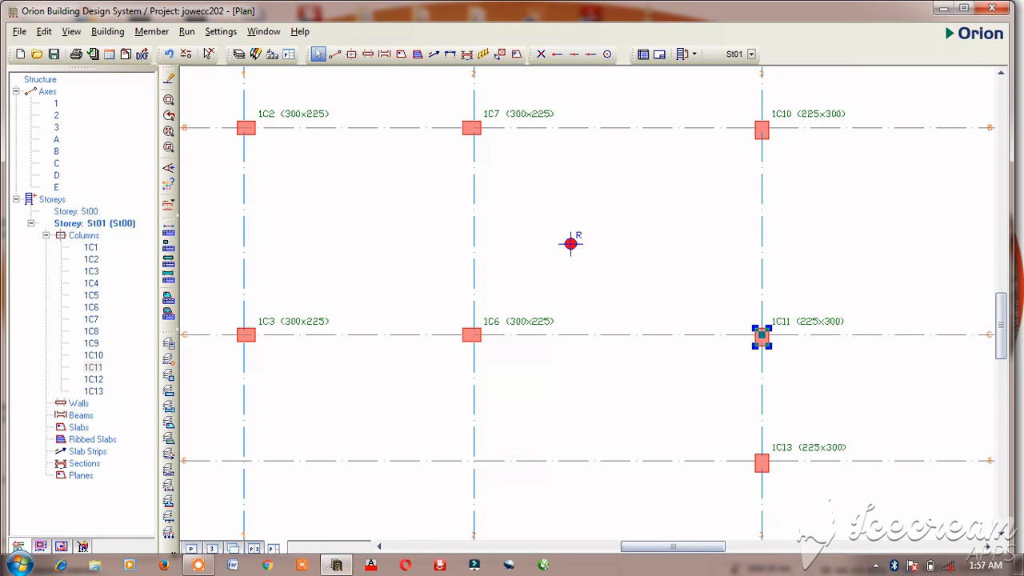
pyautogui.rightClick(761, 336)
pyautogui.click(805, 258)
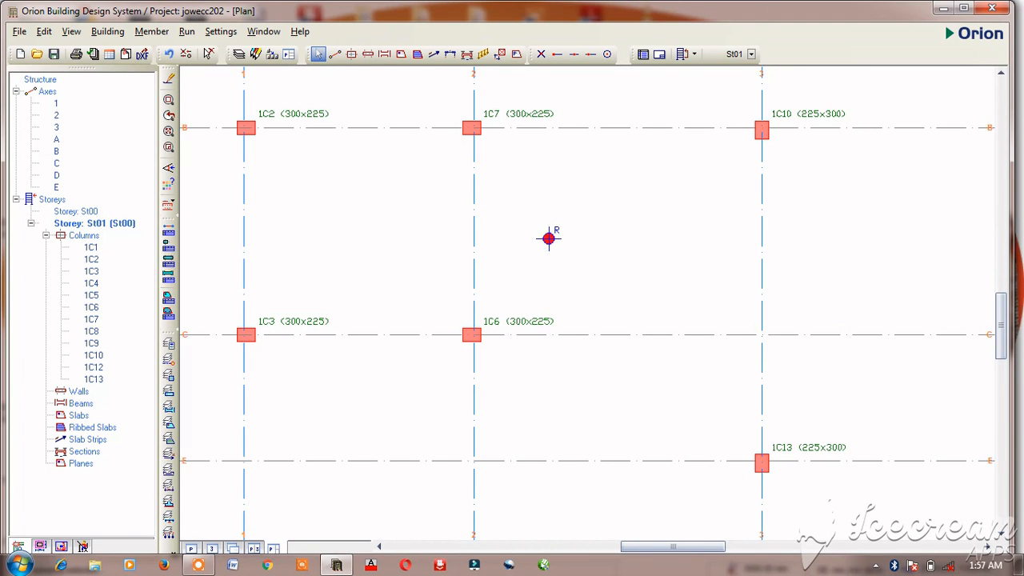
# Step: Set the e2 eccentricity of the column at axes B and 3 to 112.5 mm and apply the update
pyautogui.scroll(-5, 549, 239)
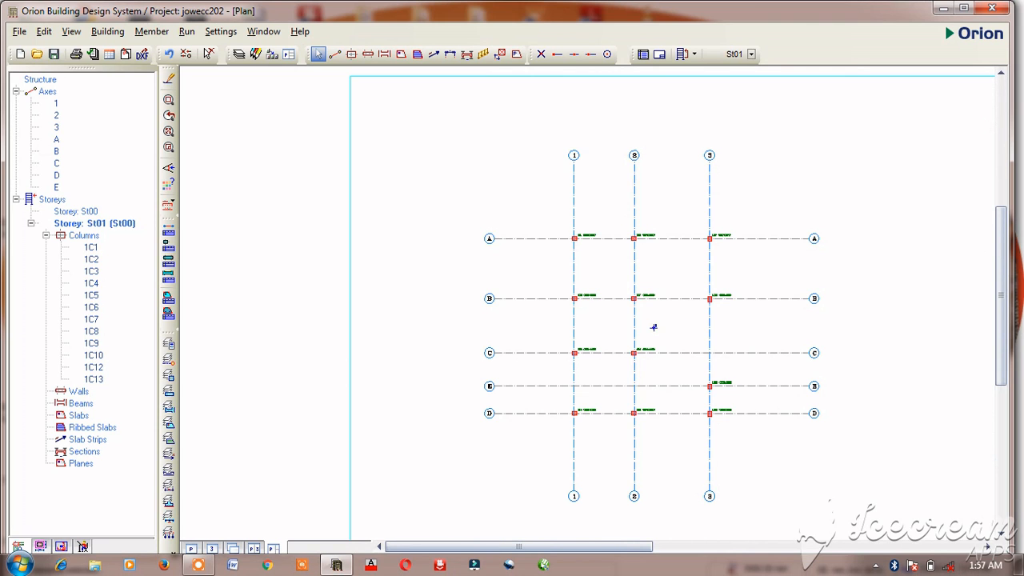
pyautogui.scroll(2, 653, 328)
pyautogui.scroll(1, 621, 340)
pyautogui.scroll(-1, 571, 366)
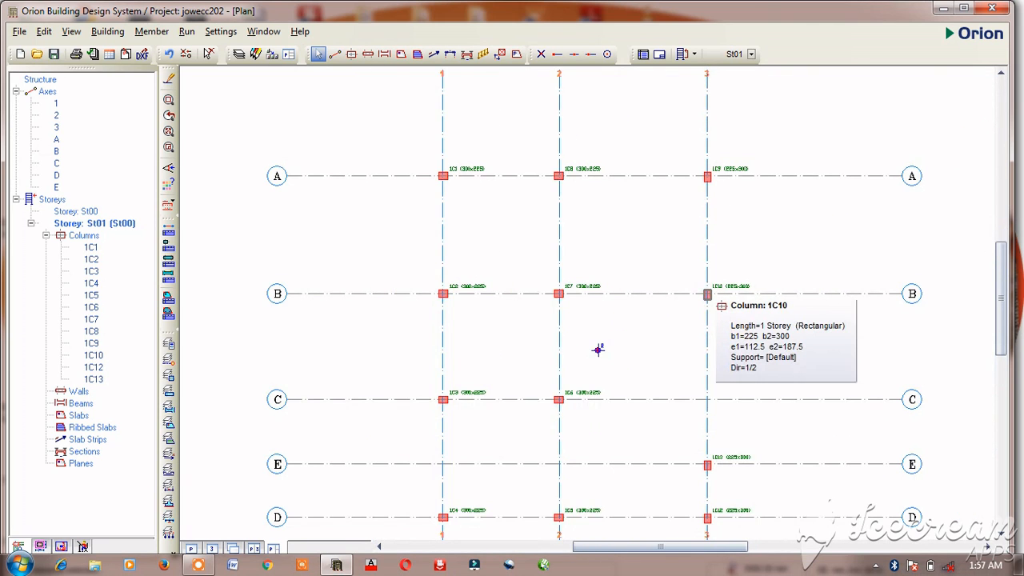
pyautogui.scroll(-2, 599, 347)
pyautogui.scroll(3, 574, 343)
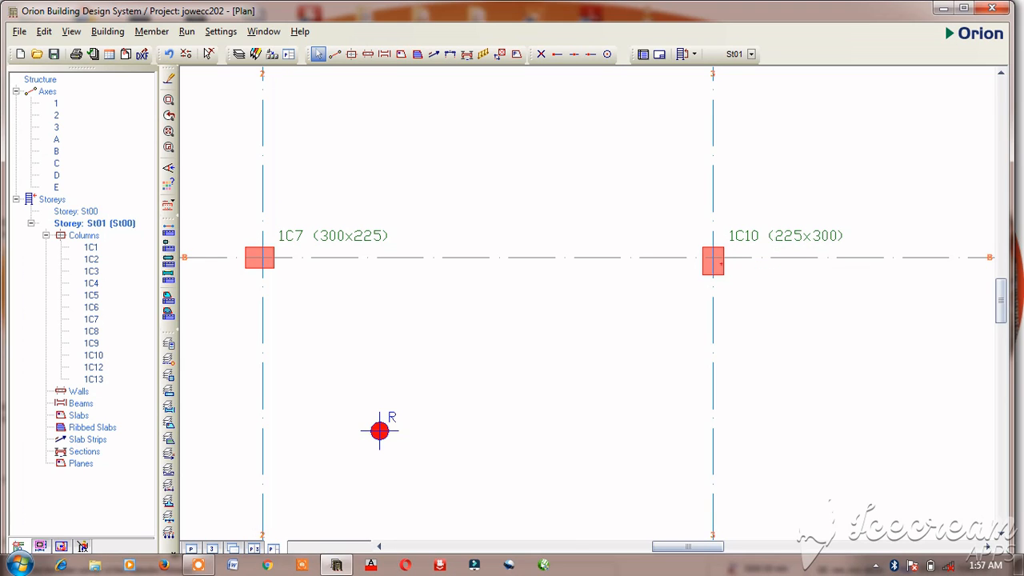
pyautogui.click(714, 263)
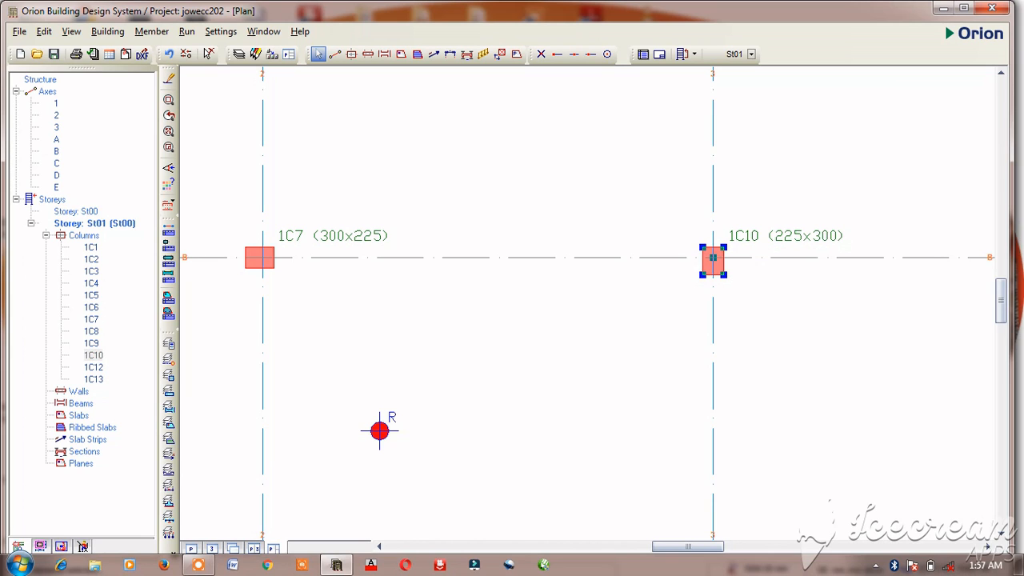
pyautogui.rightClick(713, 264)
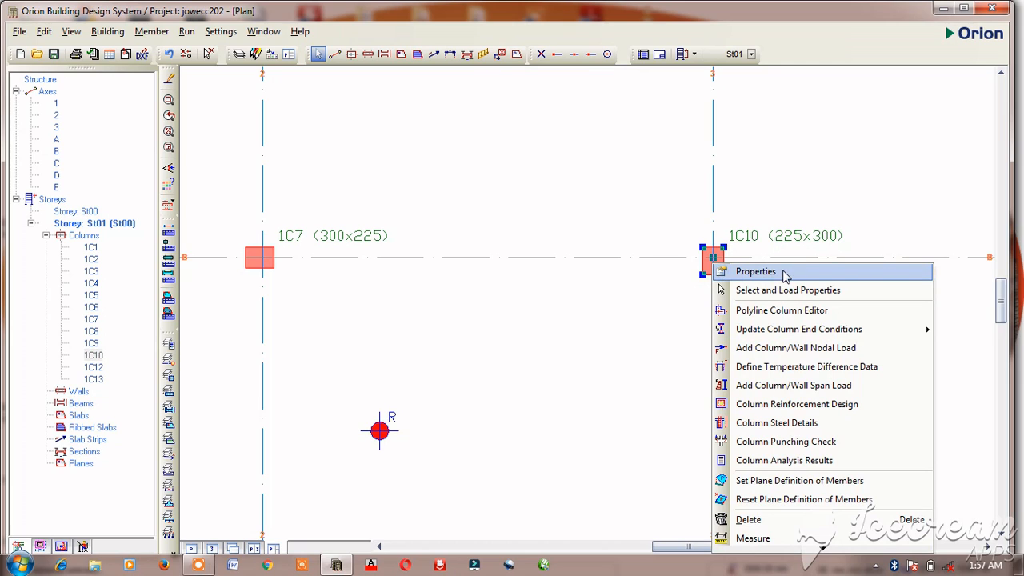
pyautogui.click(720, 272)
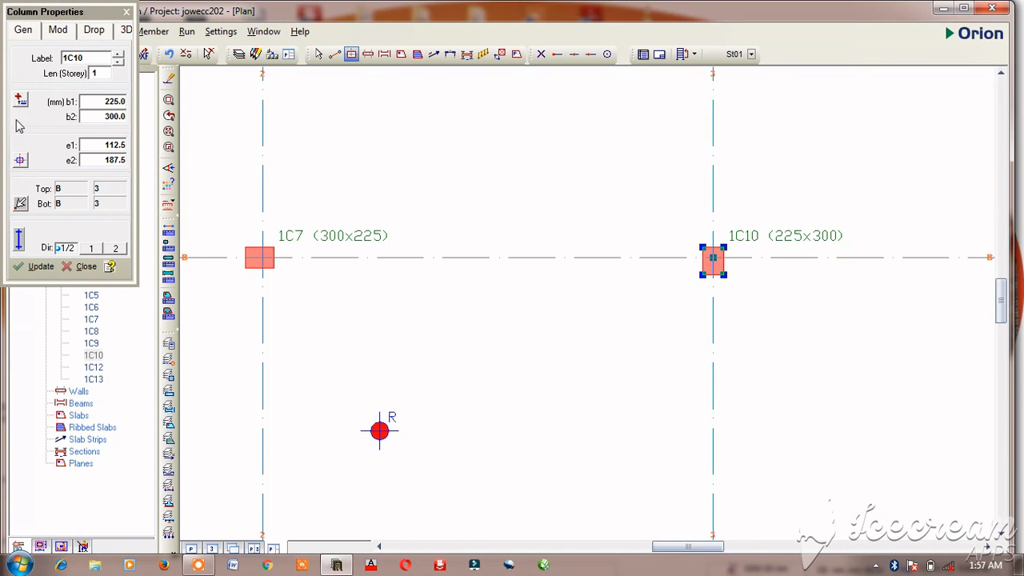
pyautogui.click(117, 161)
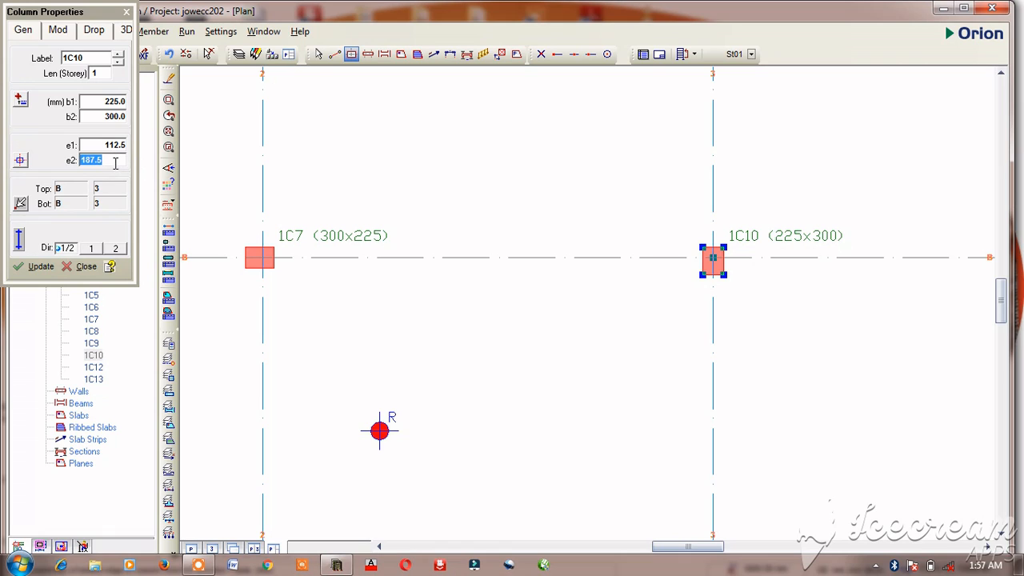
pyautogui.write('112.5')
pyautogui.click(35, 267)
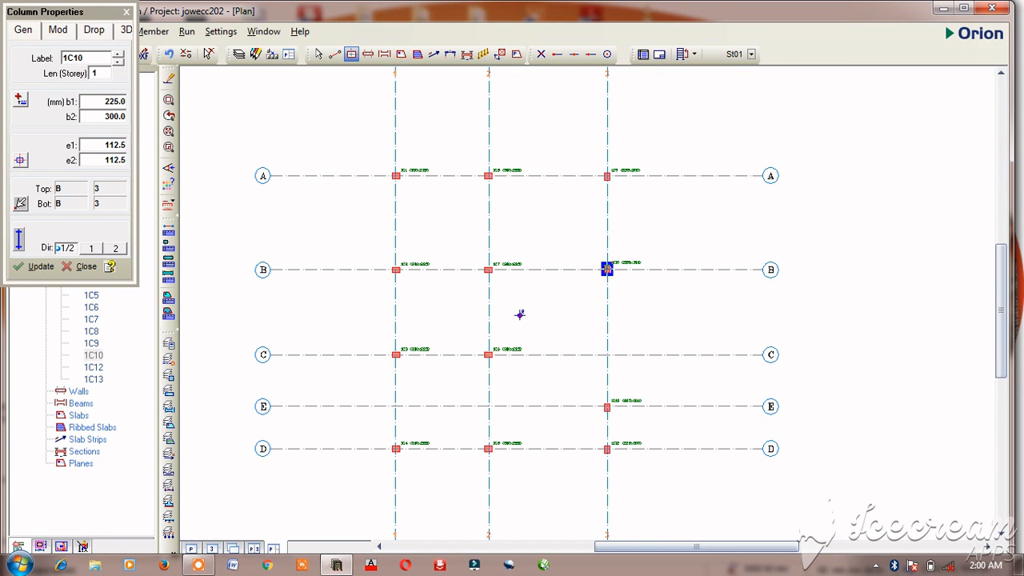
pyautogui.scroll(2, 520, 315)
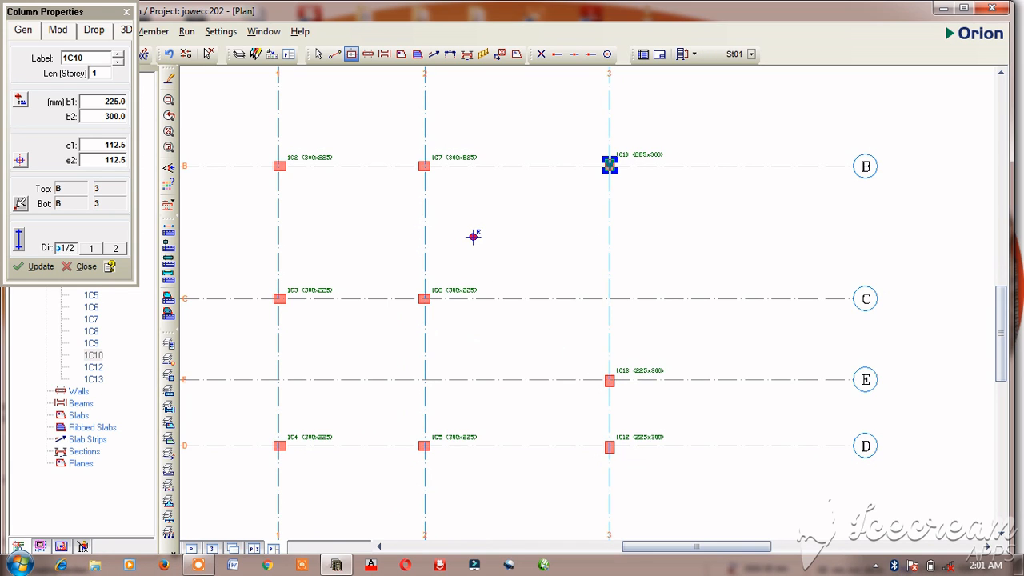
pyautogui.press('Escape')
# Step: Change the column at axes E and 3 to b1 300 mm and b2 225 mm, and apply the update
pyautogui.click(609, 380)
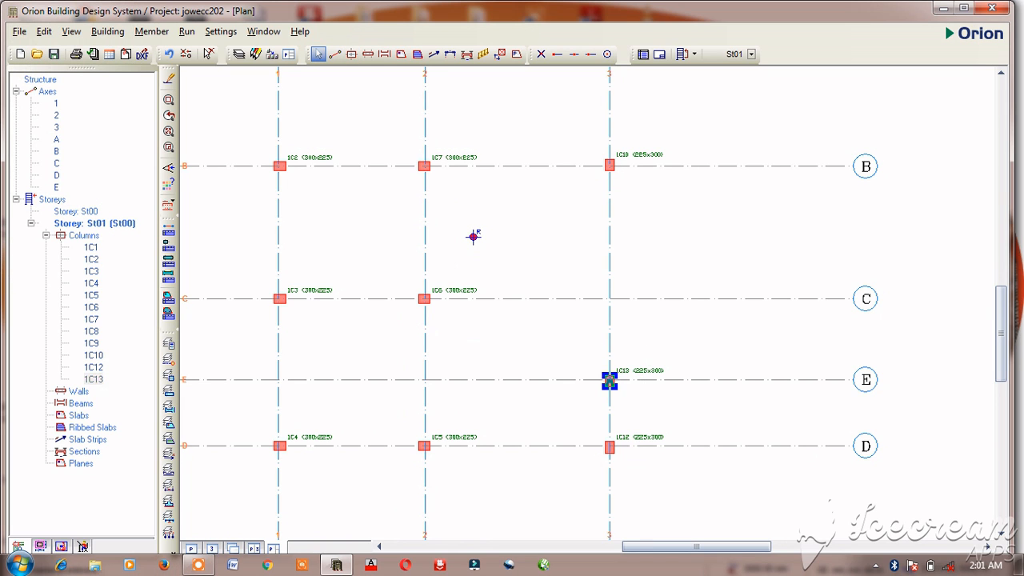
pyautogui.scroll(4, 609, 385)
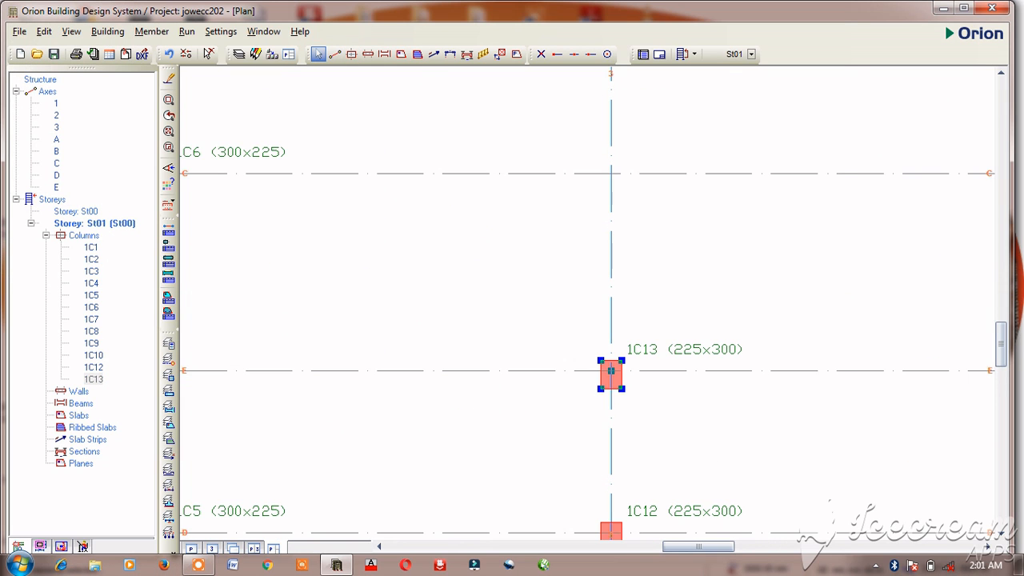
pyautogui.rightClick(618, 382)
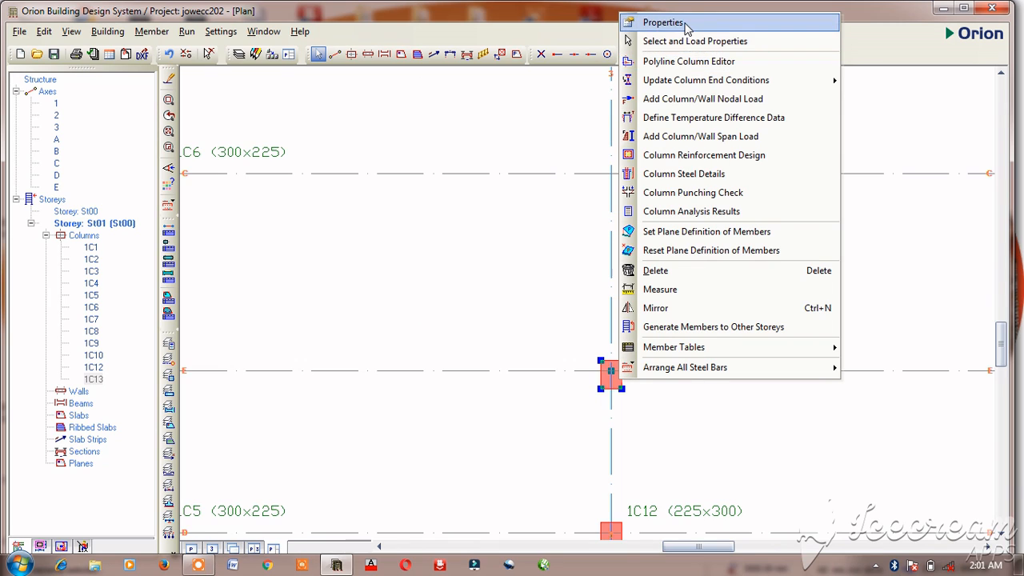
pyautogui.click(663, 22)
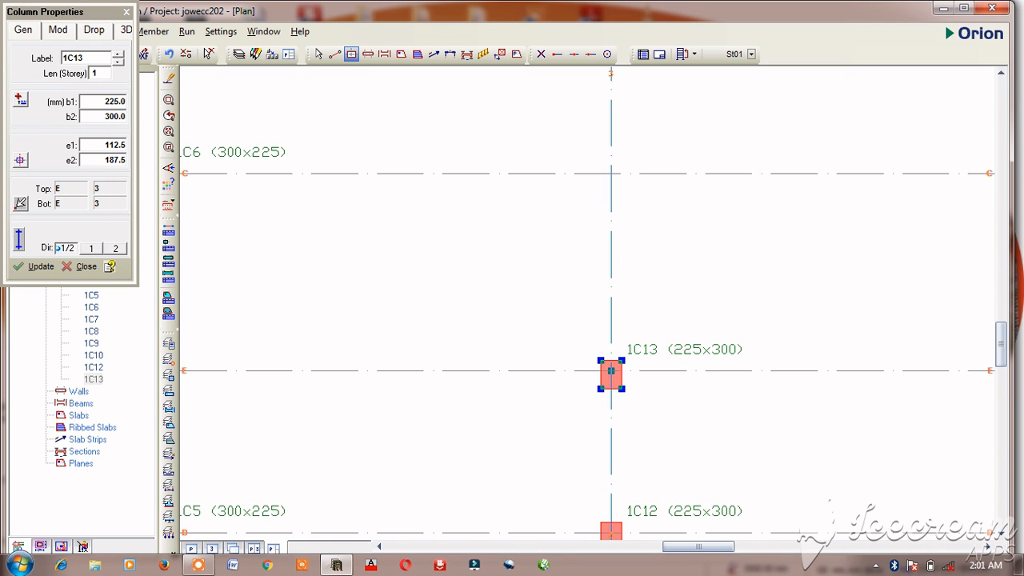
pyautogui.doubleClick(111, 102)
pyautogui.write('300')
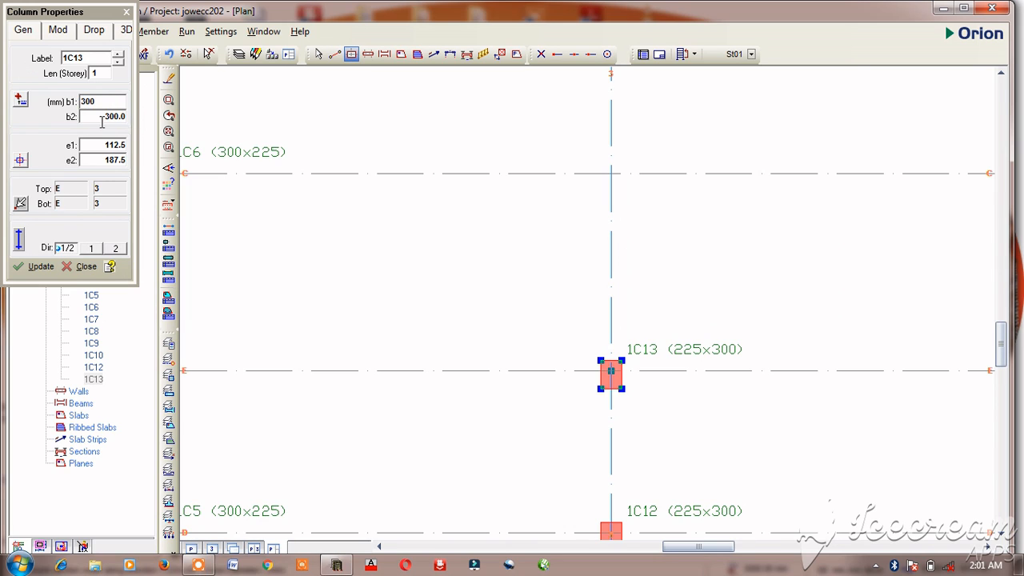
pyautogui.press('Tab')
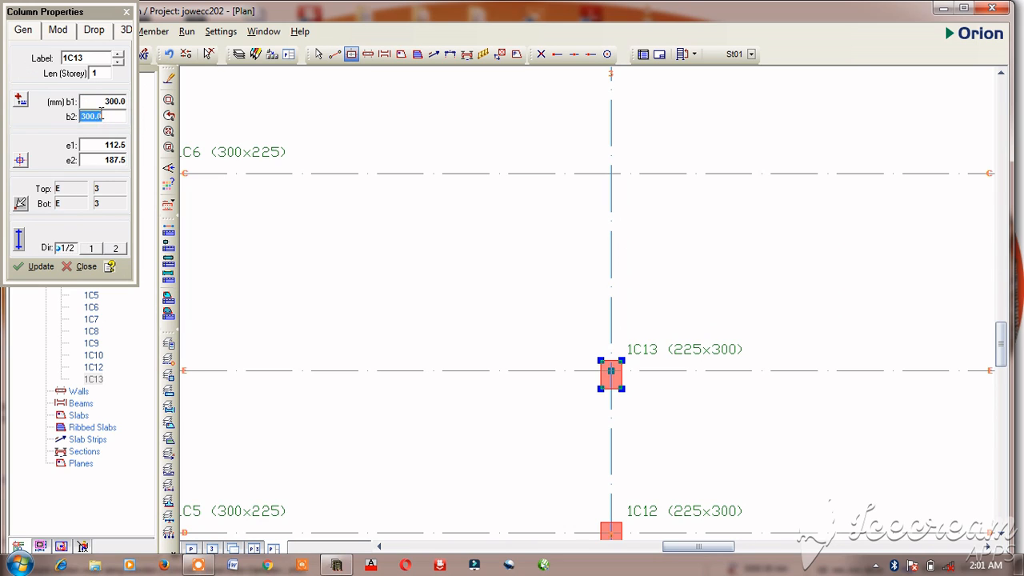
pyautogui.write('225')
pyautogui.click(36, 266)
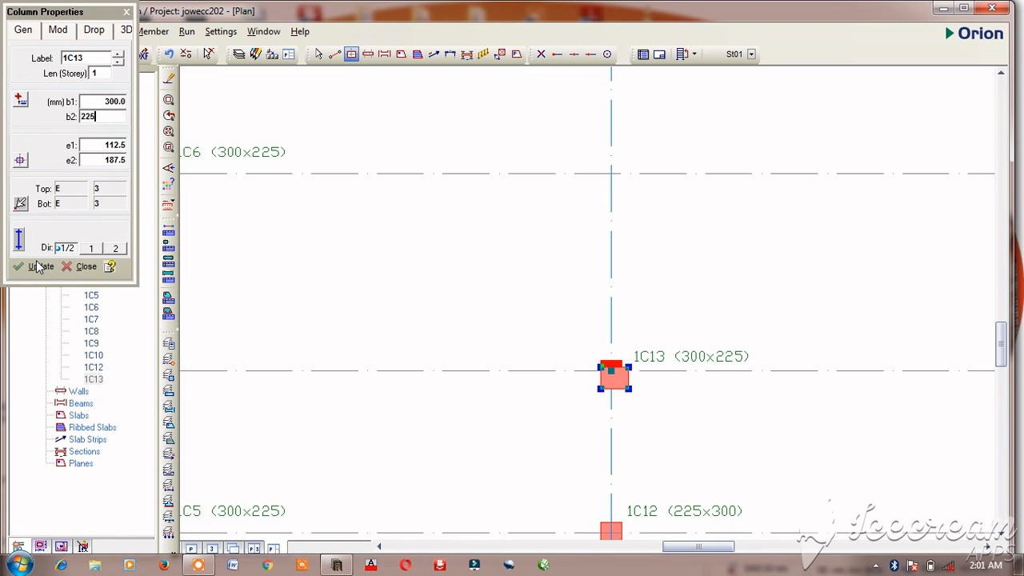
# Step: Set the eccentricities of the column at axes E and 3 to e1 187.5 mm and e2 112.5 mm, and apply the update
pyautogui.click(121, 160)
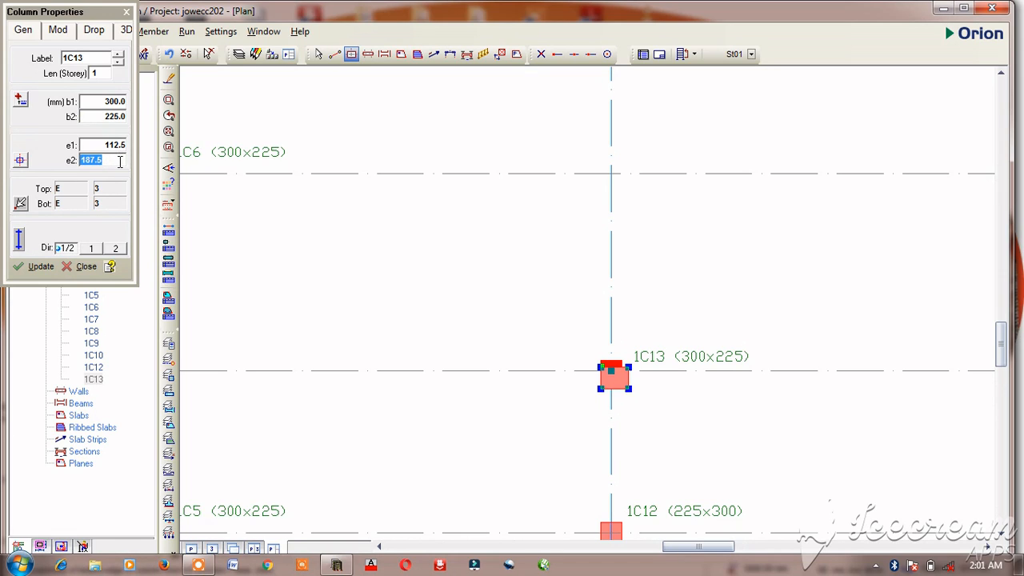
pyautogui.write('112.5')
pyautogui.click(40, 266)
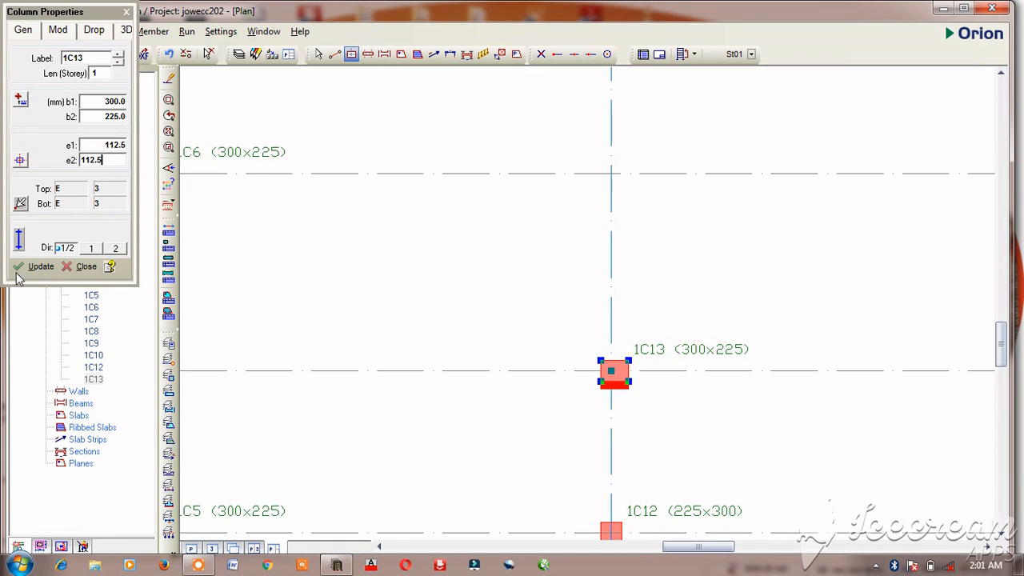
pyautogui.doubleClick(118, 145)
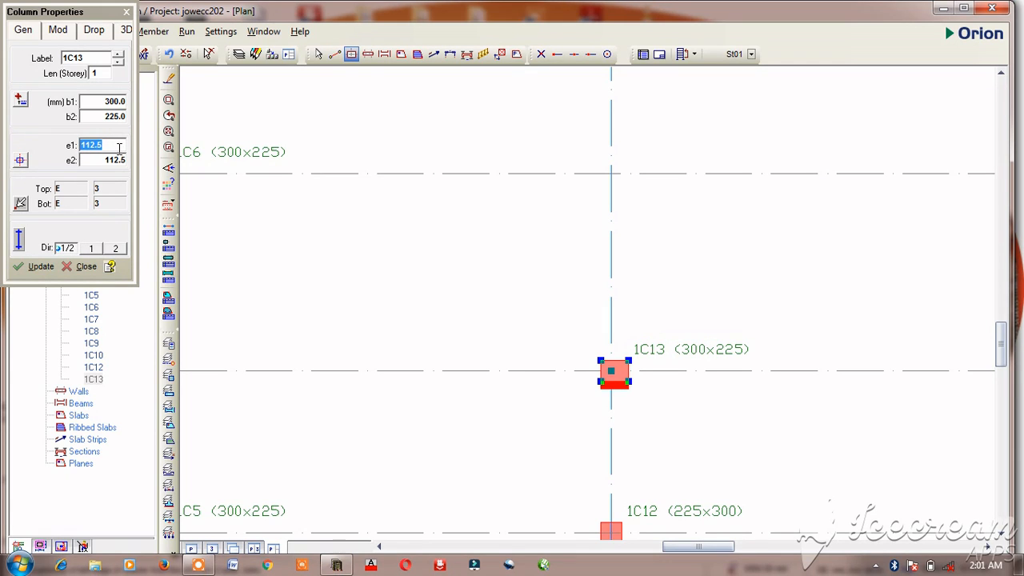
pyautogui.write('187.5')
pyautogui.click(40, 267)
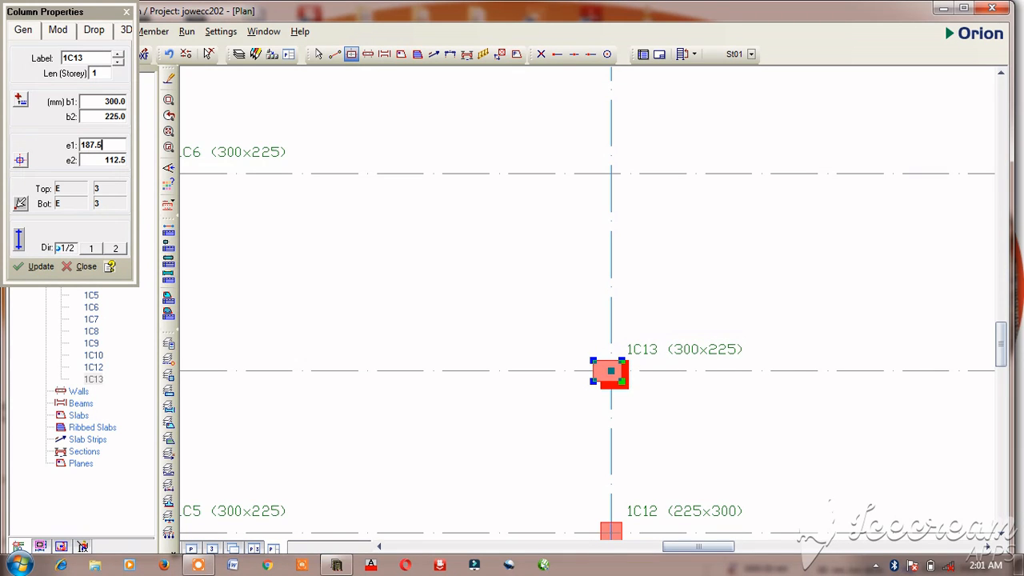
pyautogui.click(596, 373)
pyautogui.scroll(-1, 596, 373)
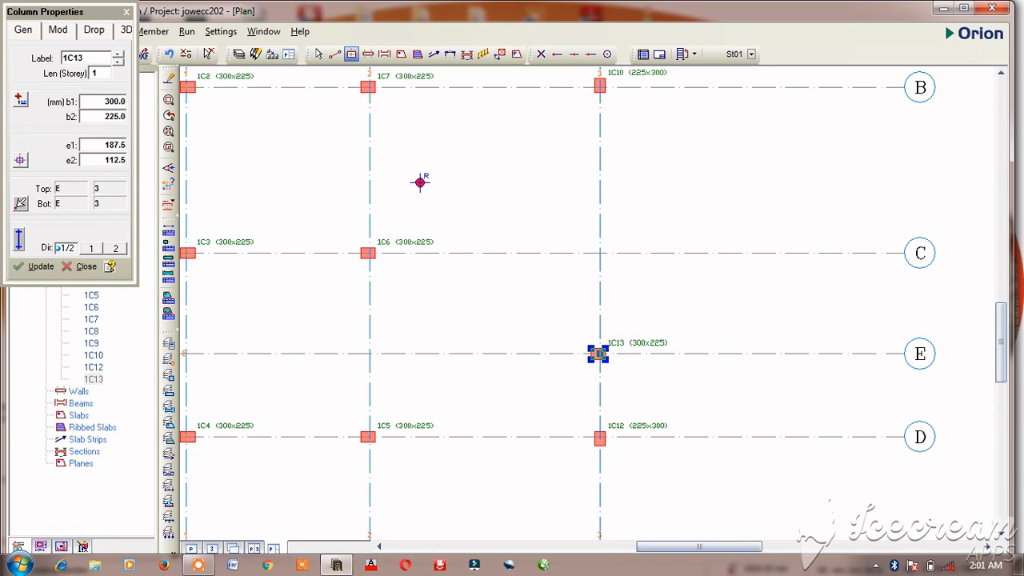
pyautogui.press('Escape')
# Step: Delete the 225x300 mm column at the intersection of axes D and 3
pyautogui.moveTo(576, 409); pyautogui.dragTo(621, 484)
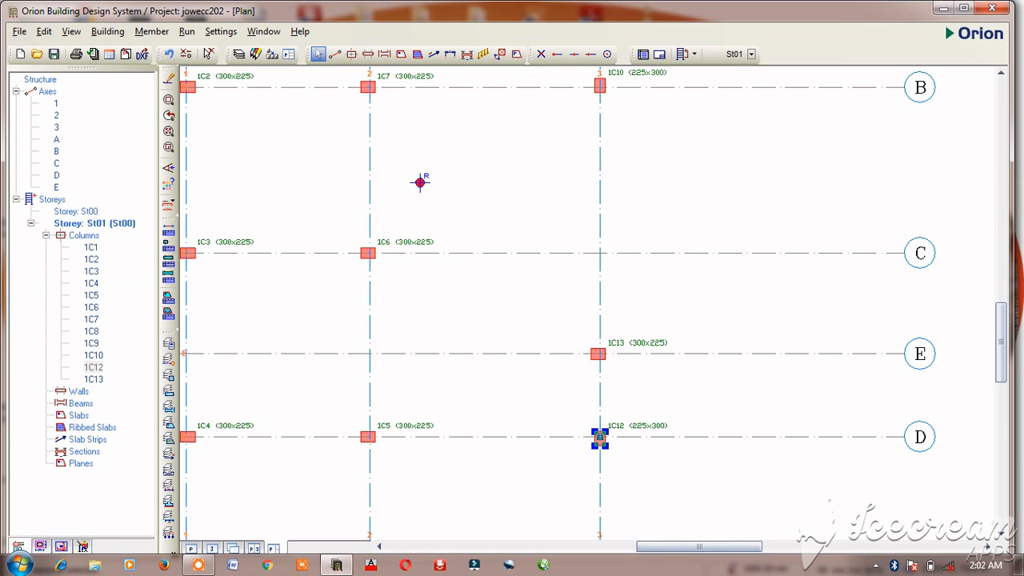
pyautogui.rightClick(602, 439)
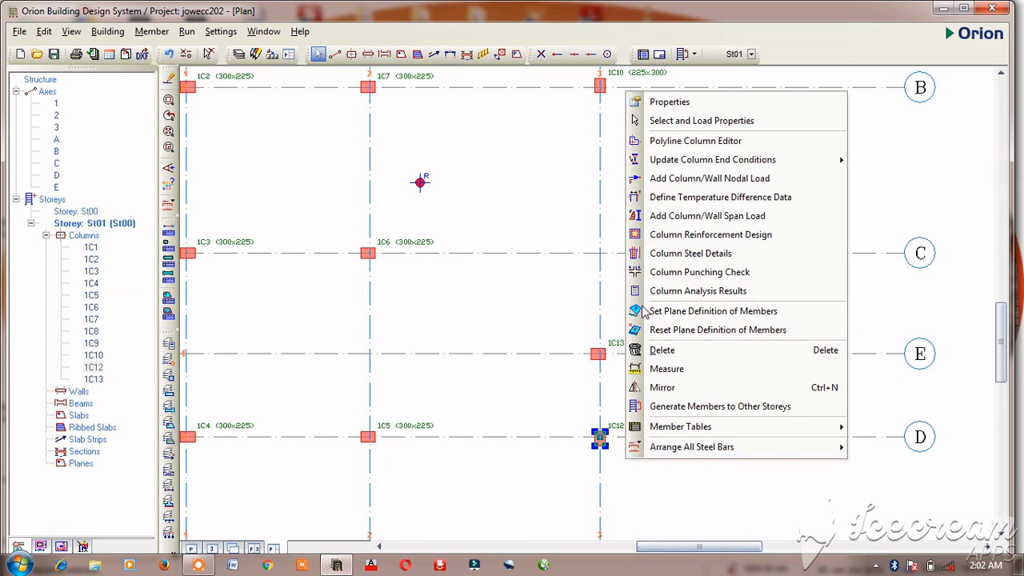
pyautogui.click(724, 351)
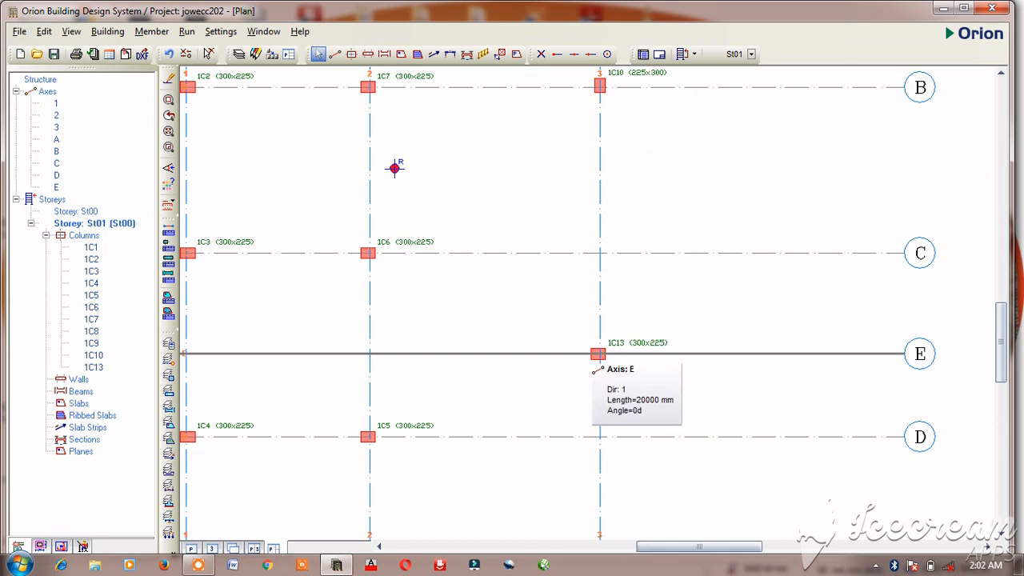
# Step: Place a 300x225 mm column at axes D and 3, reusing the properties of the column at axes E and 3
pyautogui.click(598, 354)
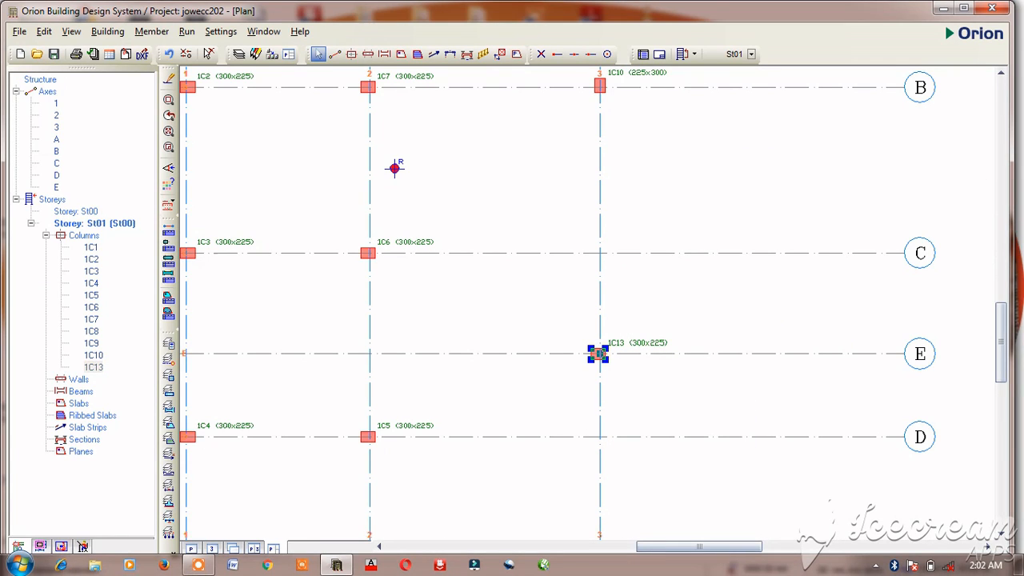
pyautogui.rightClick(599, 354)
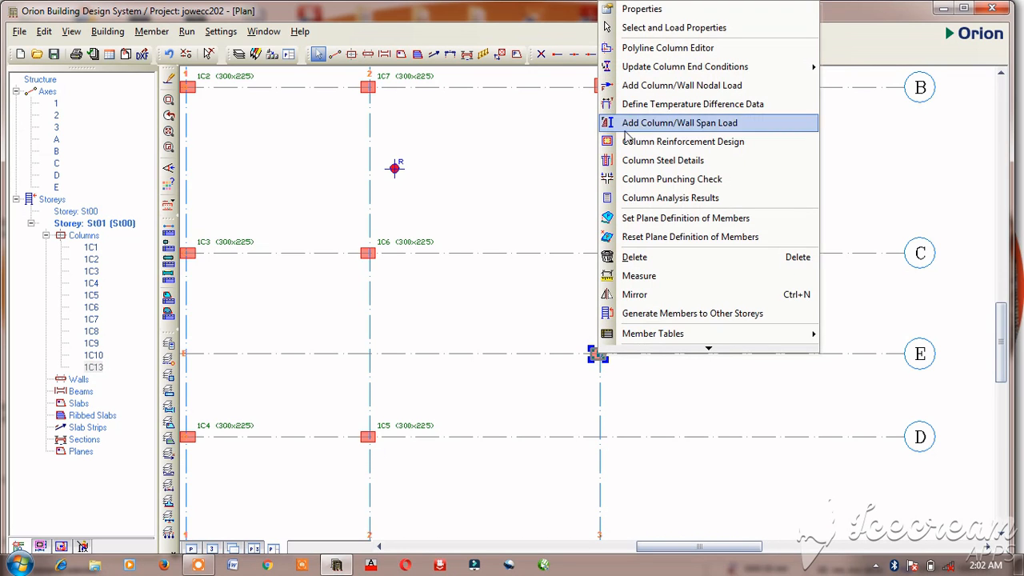
pyautogui.click(648, 9)
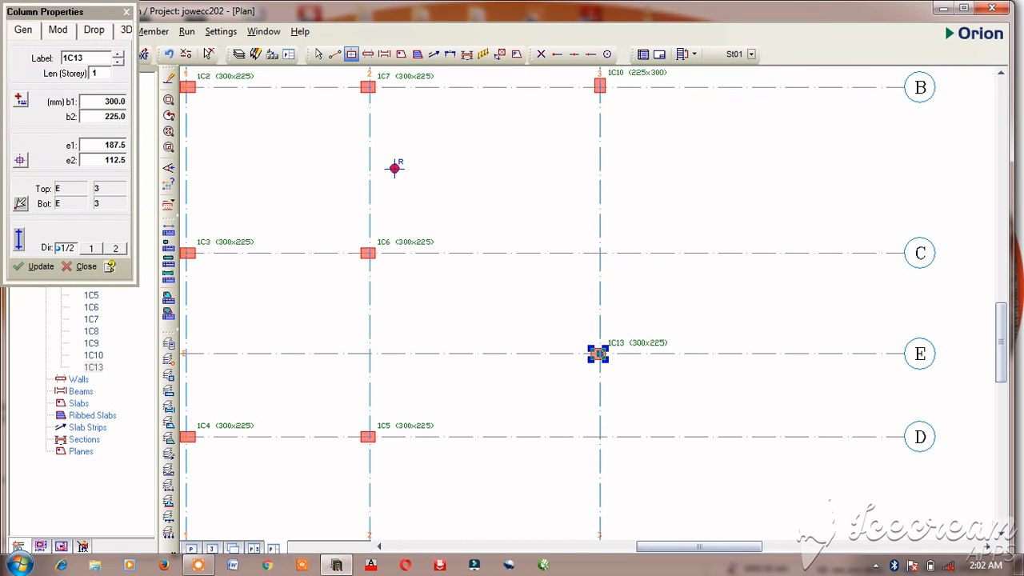
pyautogui.click(598, 436)
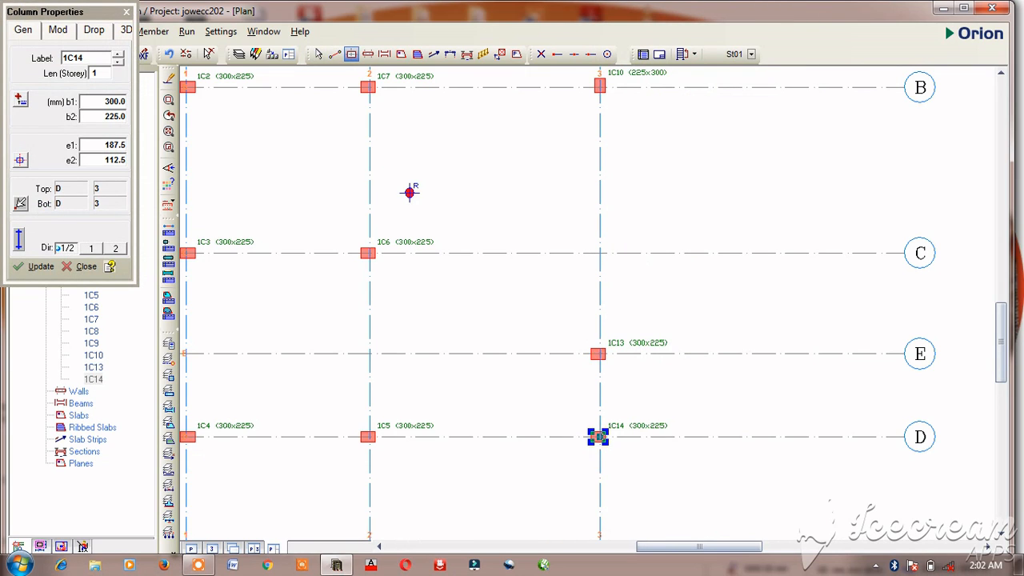
pyautogui.scroll(4, 605, 443)
pyautogui.scroll(-8, 674, 451)
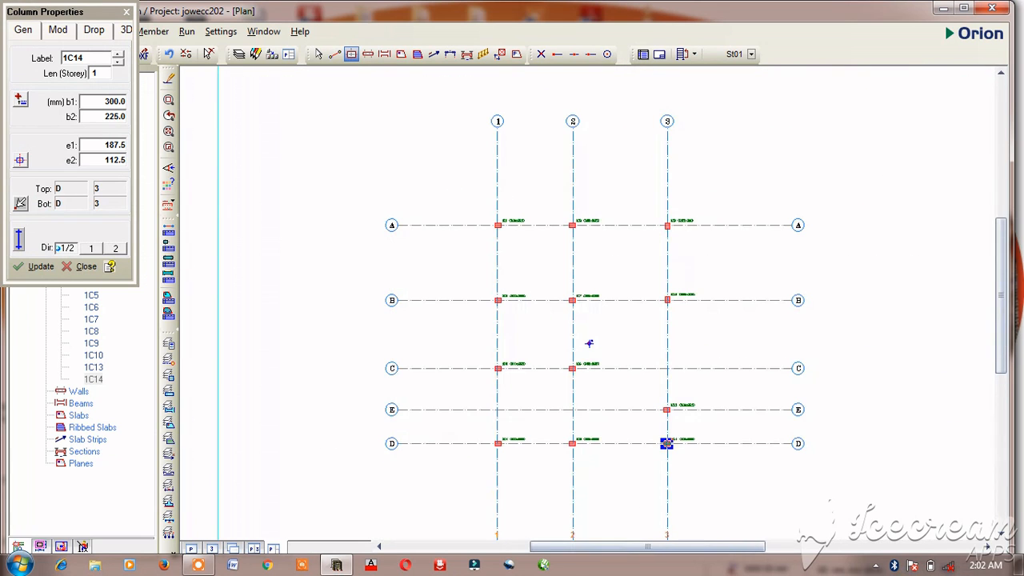